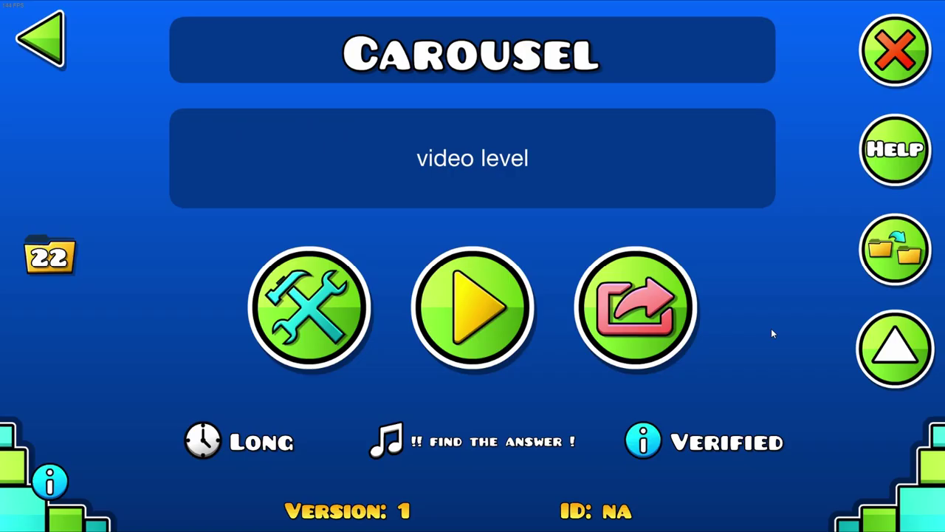
- Open the Carousel level in the editor and open the HSV settings for the dark object's detail colour
{"action": "left_click", "coordinate": [325, 299]}
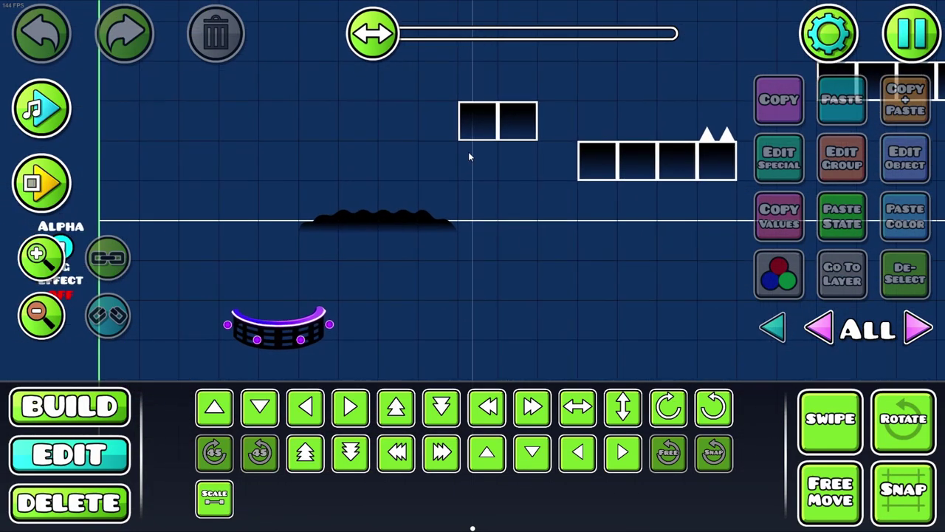
{"action": "left_click", "coordinate": [279, 325]}
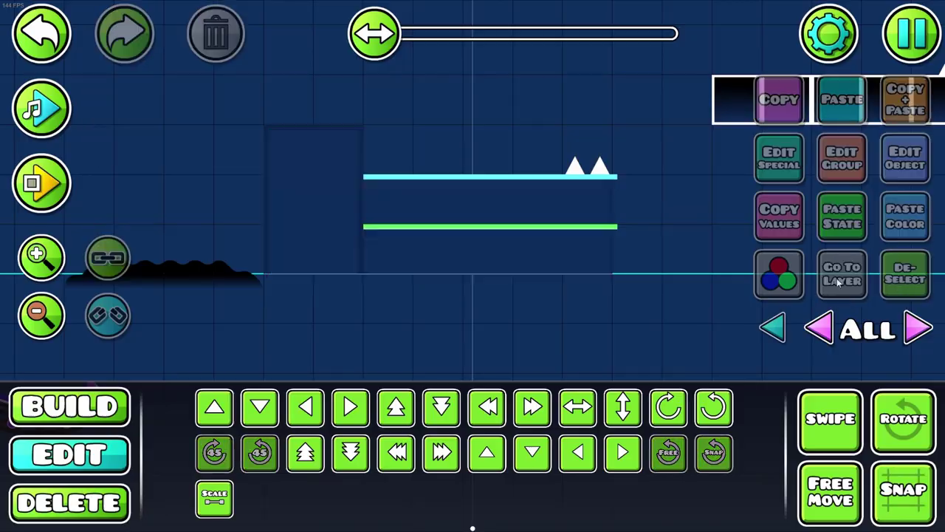
{"action": "left_click_drag", "start_coordinate": [421, 283], "coordinate": [630, 305]}
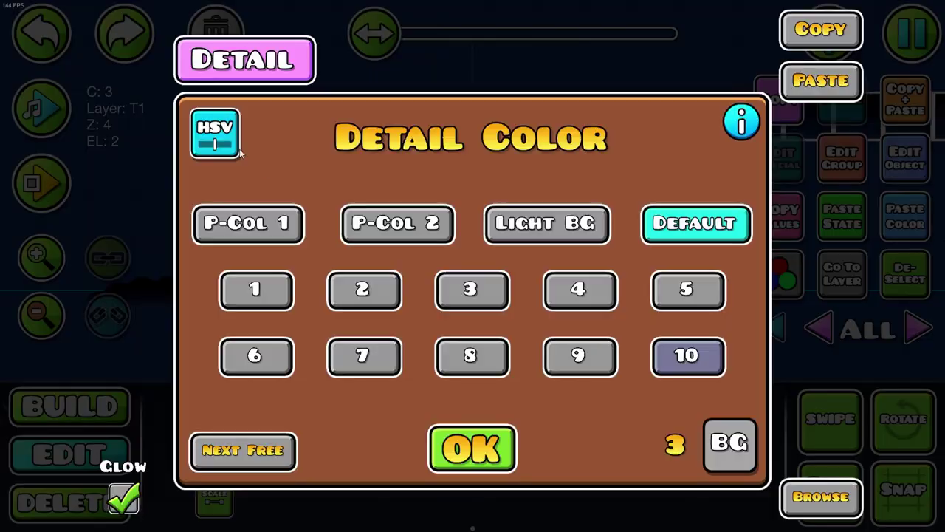
{"action": "left_click", "coordinate": [235, 138]}
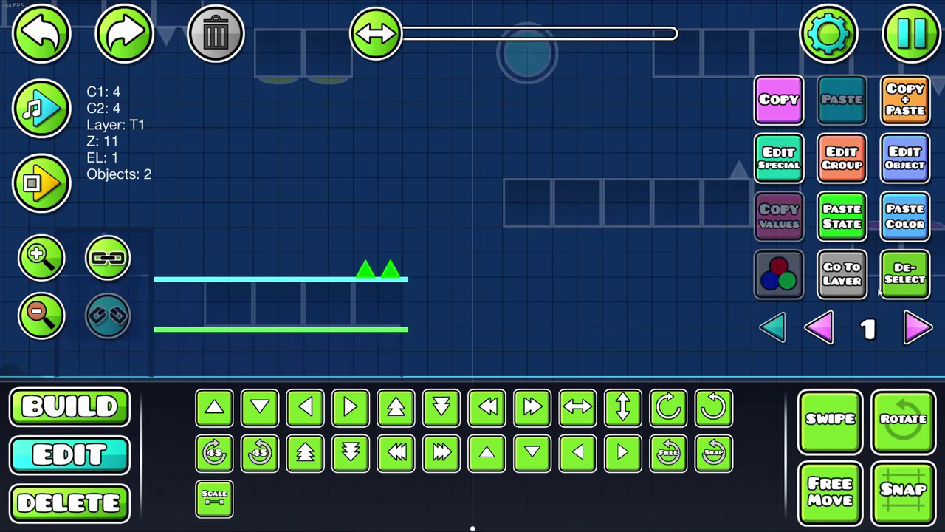
- Show all editor layers and examine the platform with the blue and green stripes
{"action": "scroll", "coordinate": [502, 243], "scroll_direction": "left", "scroll_amount": 10}
{"action": "left_click", "coordinate": [376, 235]}
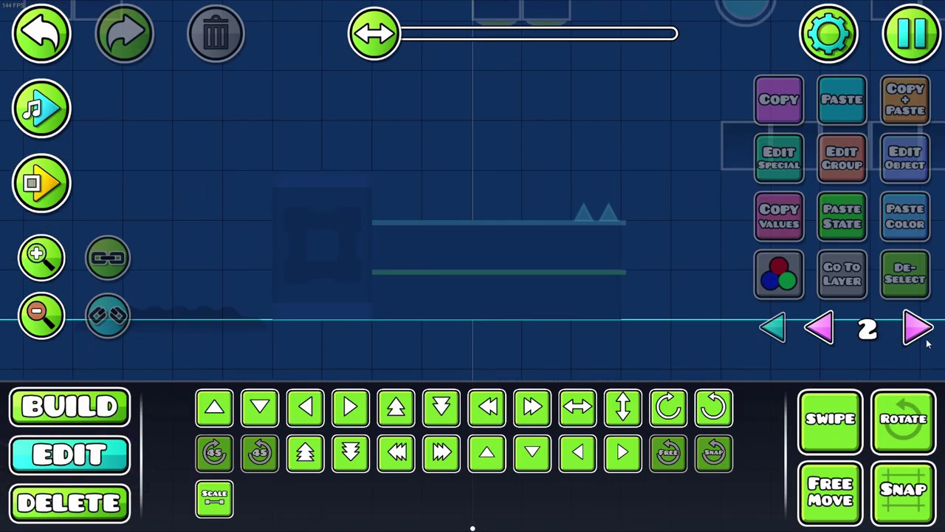
{"action": "left_click", "coordinate": [776, 328]}
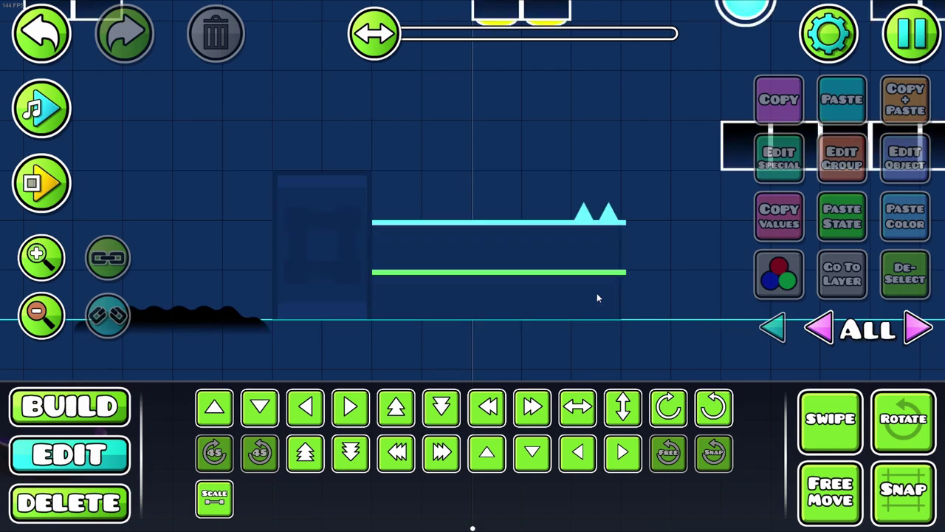
{"action": "left_click", "coordinate": [544, 280]}
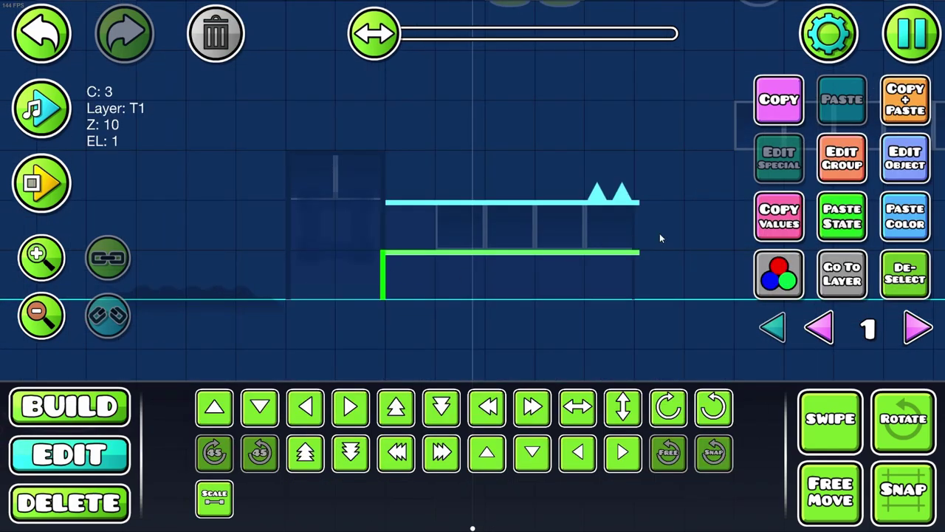
- Place a half-height slab above the spiked platform on editor layer 1
{"action": "key", "text": "1"}
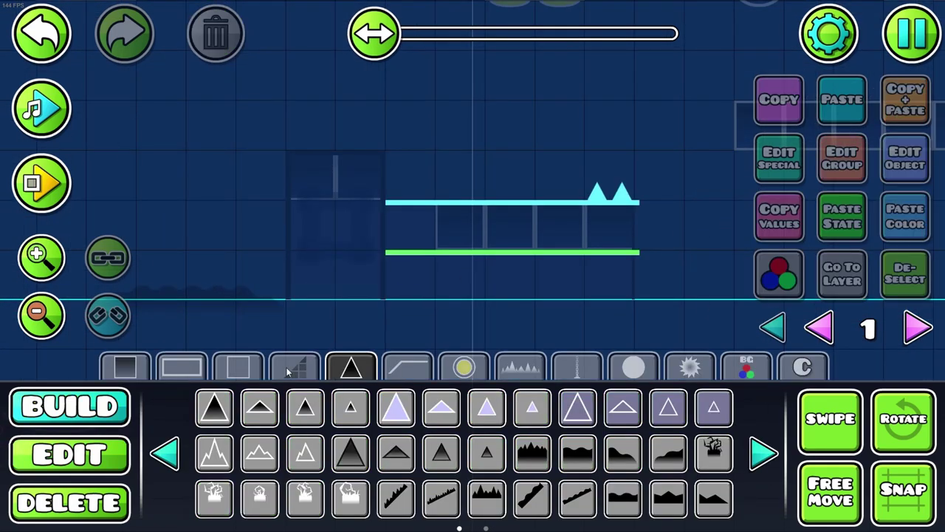
{"action": "left_click", "coordinate": [464, 152]}
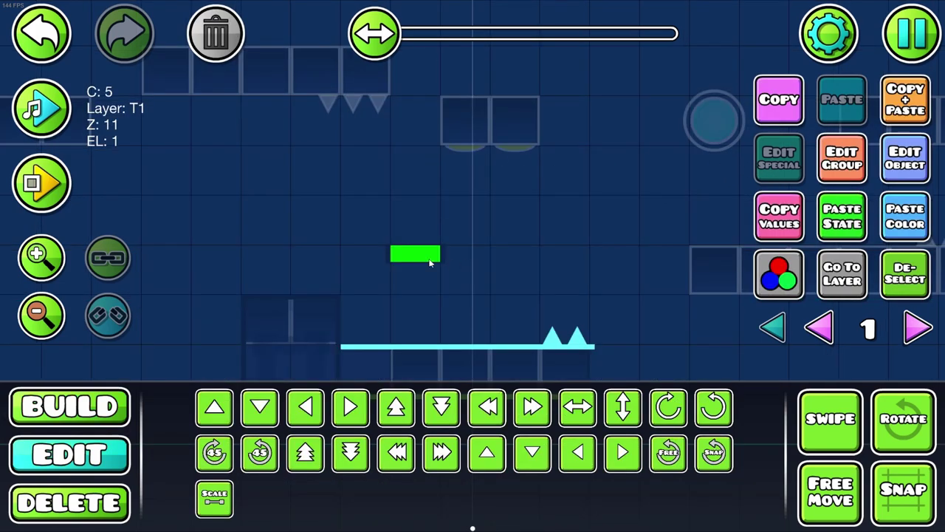
{"action": "left_click", "coordinate": [41, 253]}
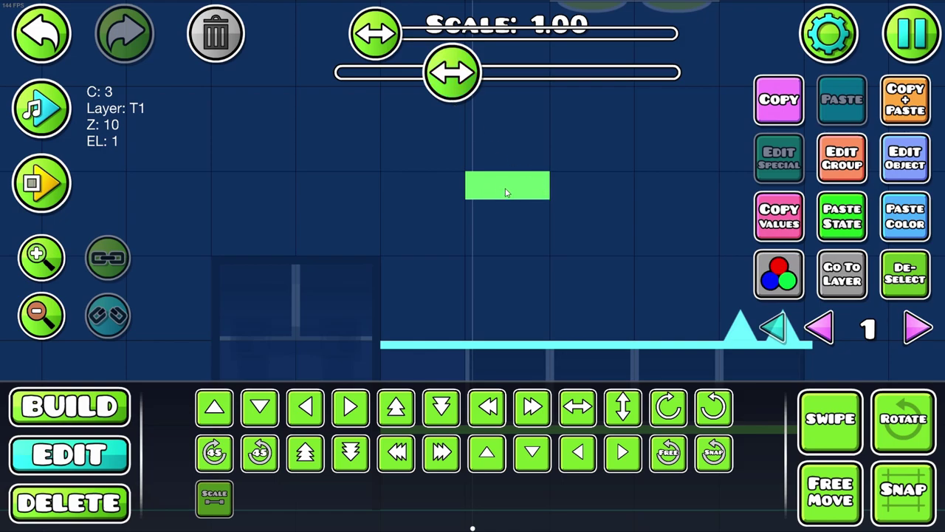
- Align the colour 3 slab copy behind the light green slab and scale it up slightly as a border
{"action": "left_click", "coordinate": [367, 175]}
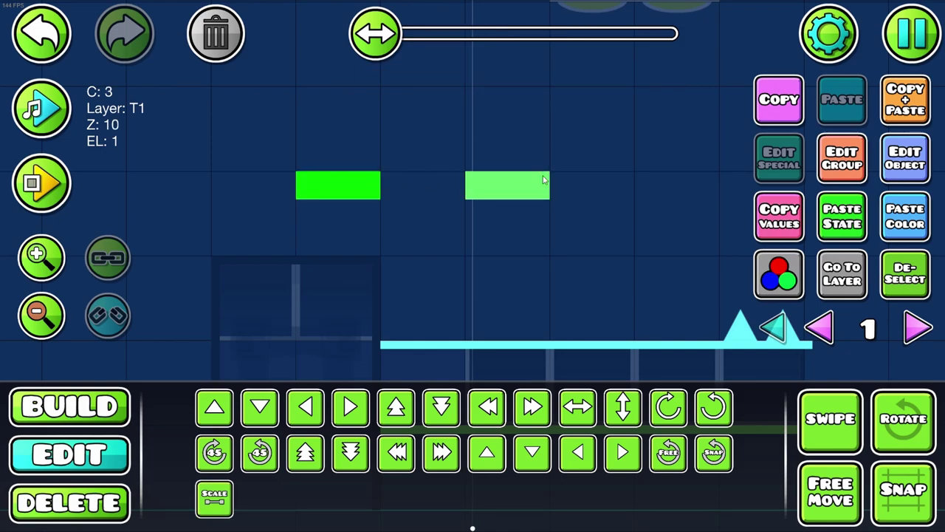
{"action": "left_click_drag", "start_coordinate": [367, 175], "coordinate": [480, 252]}
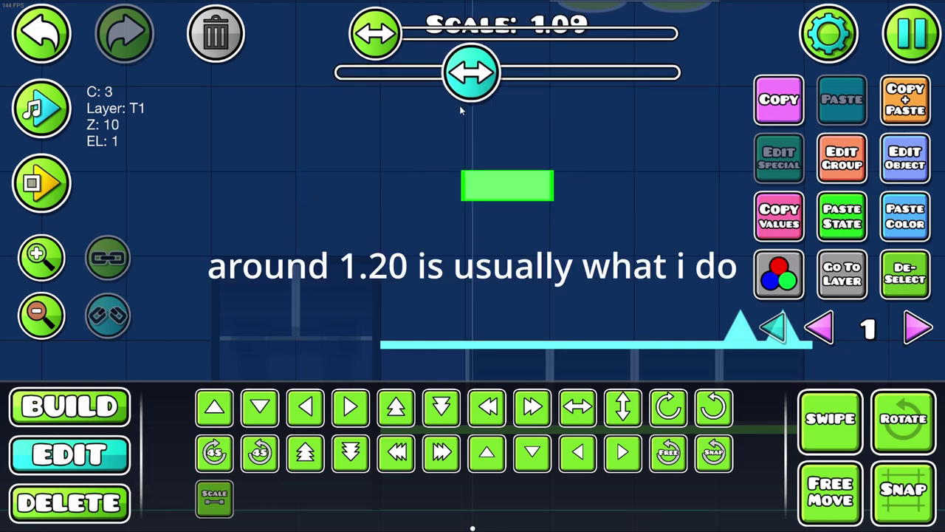
{"action": "left_click_drag", "start_coordinate": [475, 110], "coordinate": [483, 110]}
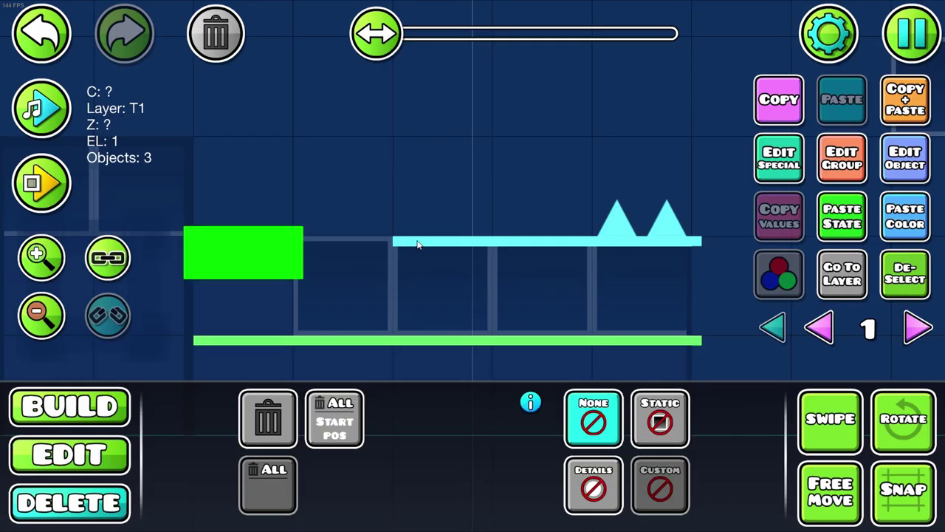
- Fill the platform's upper and lower edges with rows of bordered slabs, blue above and green below
{"action": "key", "text": "2"}
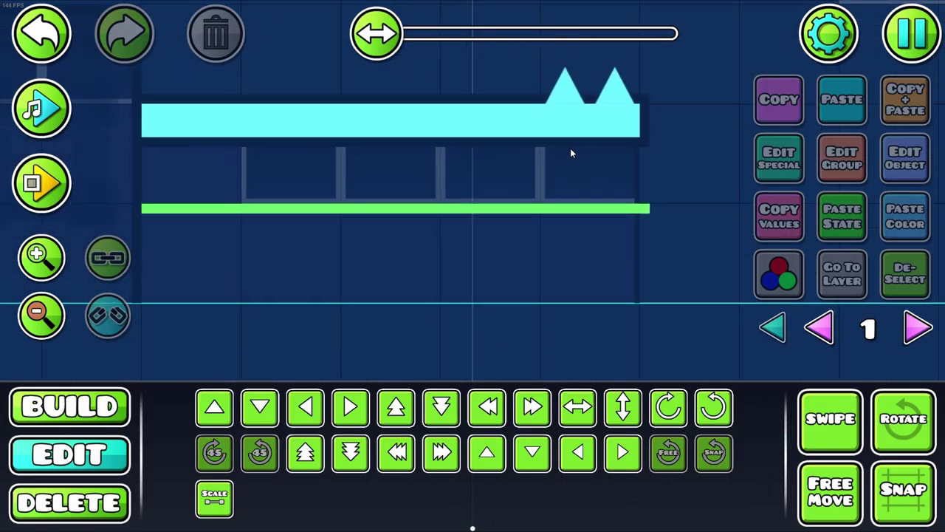
{"action": "scroll", "coordinate": [570, 148], "scroll_direction": "down", "scroll_amount": 3}
{"action": "left_click_drag", "start_coordinate": [286, 171], "coordinate": [288, 222]}
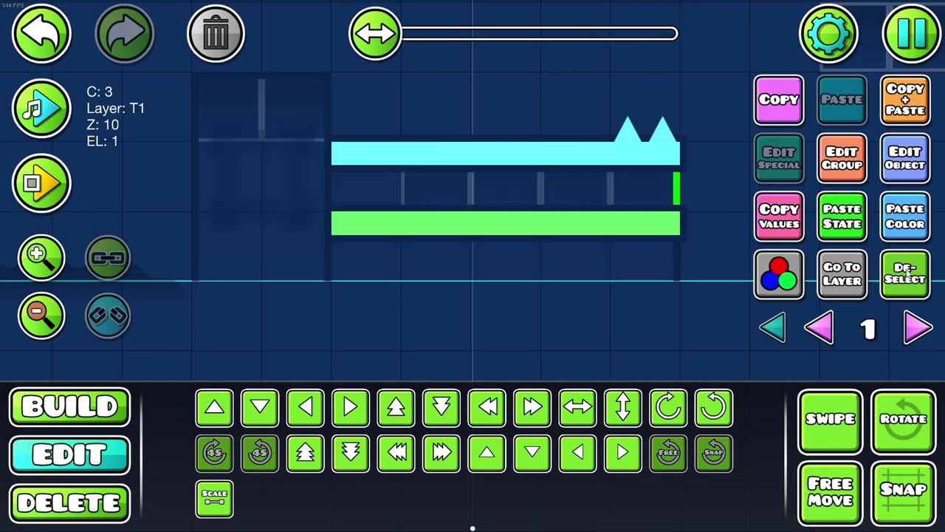
- Place a flower decoration between the blue and green slab rows and set its base colour to channel 6
{"action": "key", "text": "1"}
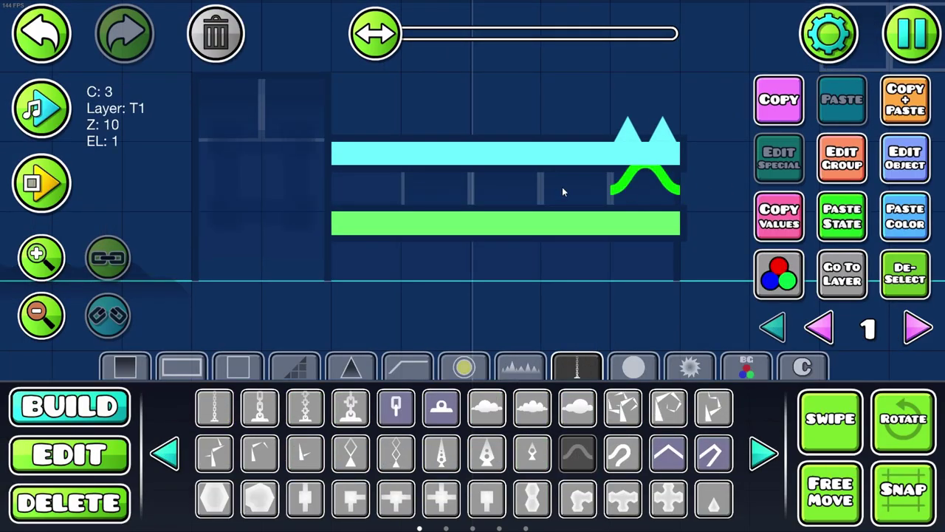
{"action": "left_click", "coordinate": [164, 452]}
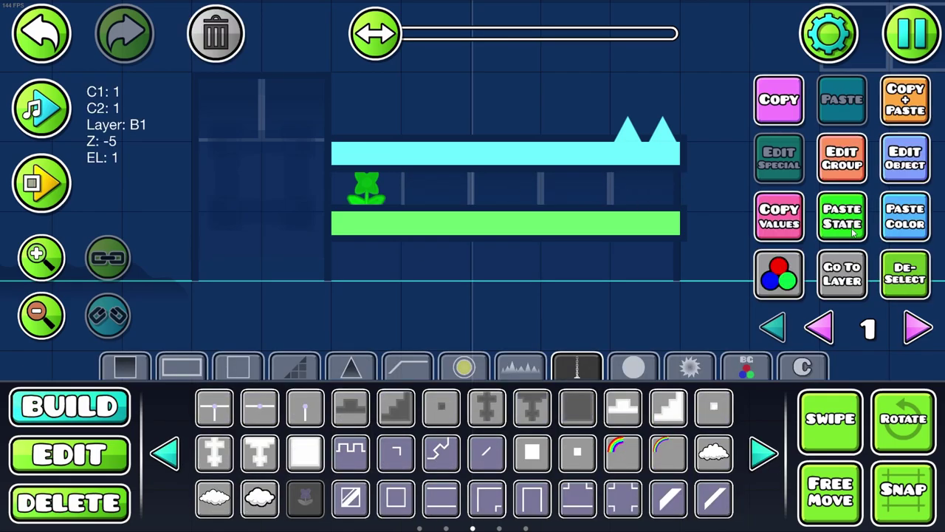
{"action": "left_click", "coordinate": [905, 158]}
{"action": "left_click", "coordinate": [406, 59]}
{"action": "left_click", "coordinate": [243, 59]}
{"action": "left_click", "coordinate": [256, 356]}
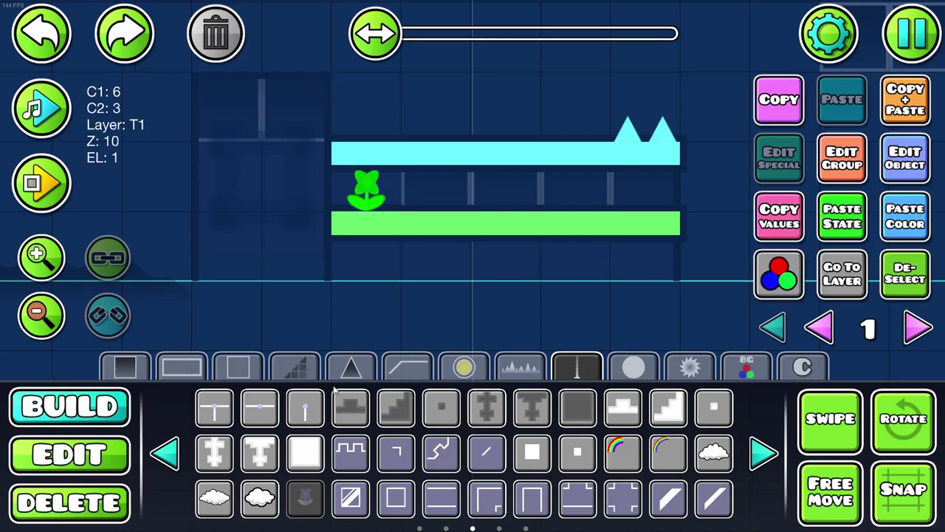
- Duplicate the flower into two rows of five on layer 2 and adjust the HSV of their detail colour
{"action": "left_click", "coordinate": [906, 99]}
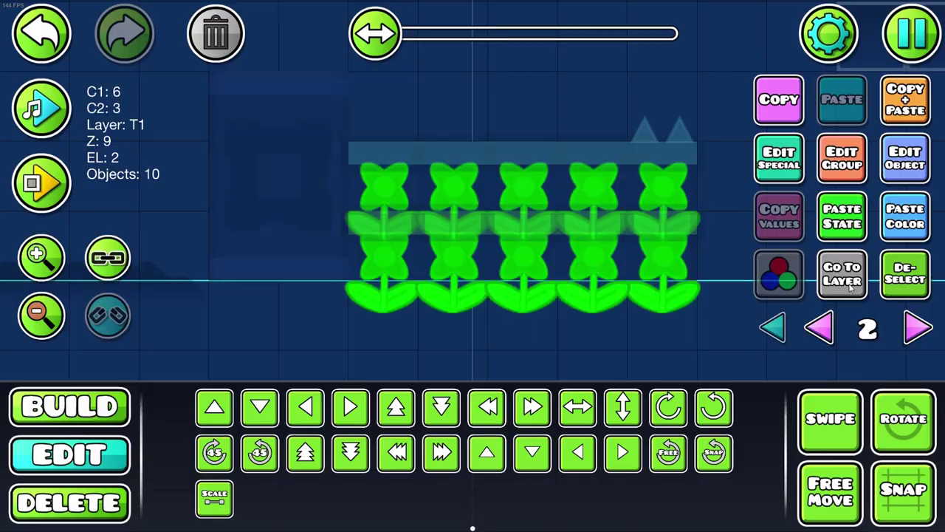
{"action": "left_click", "coordinate": [906, 158]}
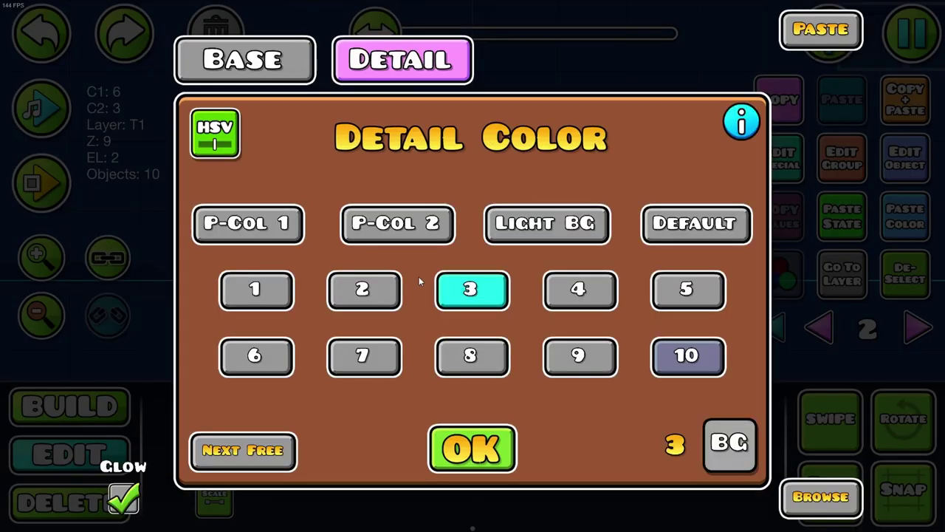
{"action": "left_click", "coordinate": [214, 131]}
{"action": "left_click_drag", "start_coordinate": [490, 362], "coordinate": [507, 367]}
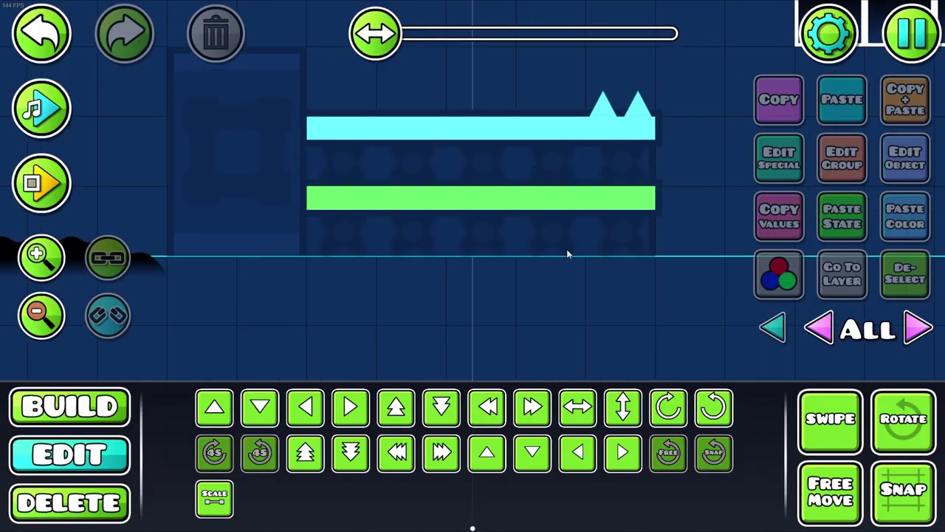
- Place a solid triangular slope piece above the platform on editor layer 2
{"action": "left_click", "coordinate": [41, 314]}
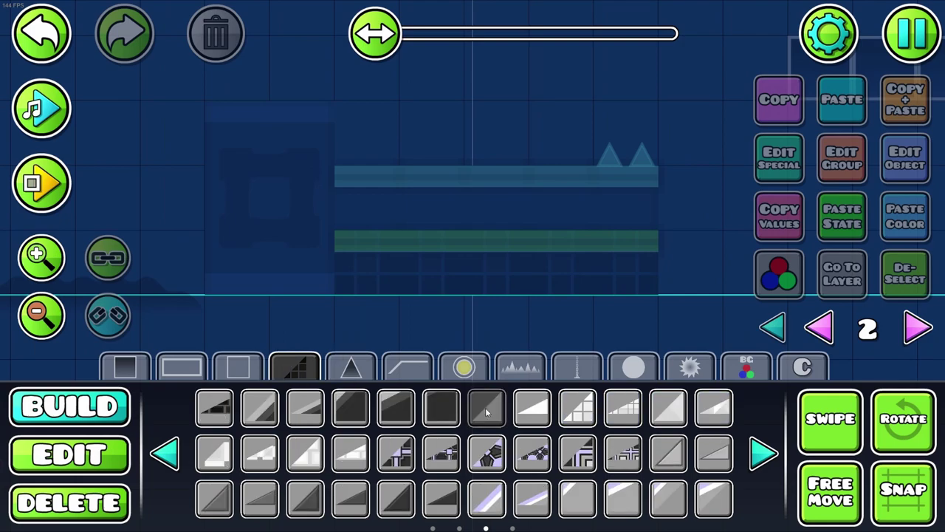
{"action": "left_click", "coordinate": [485, 408]}
{"action": "left_click", "coordinate": [367, 200]}
{"action": "scroll", "coordinate": [458, 232], "scroll_direction": "up", "scroll_amount": 3}
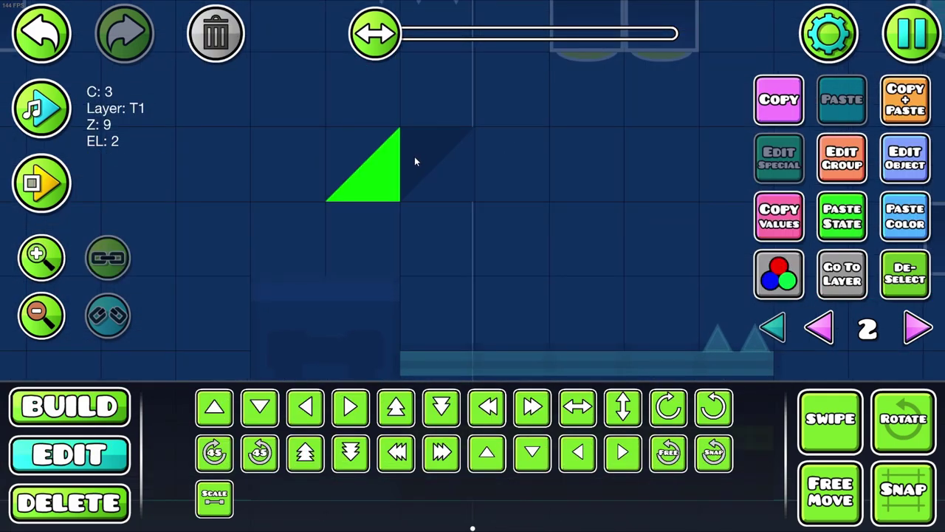
- Rotate a copy of the triangle 180° against the original and scale it to 0.50
{"action": "key", "text": "Delete"}
{"action": "key", "text": "ctrl+z"}
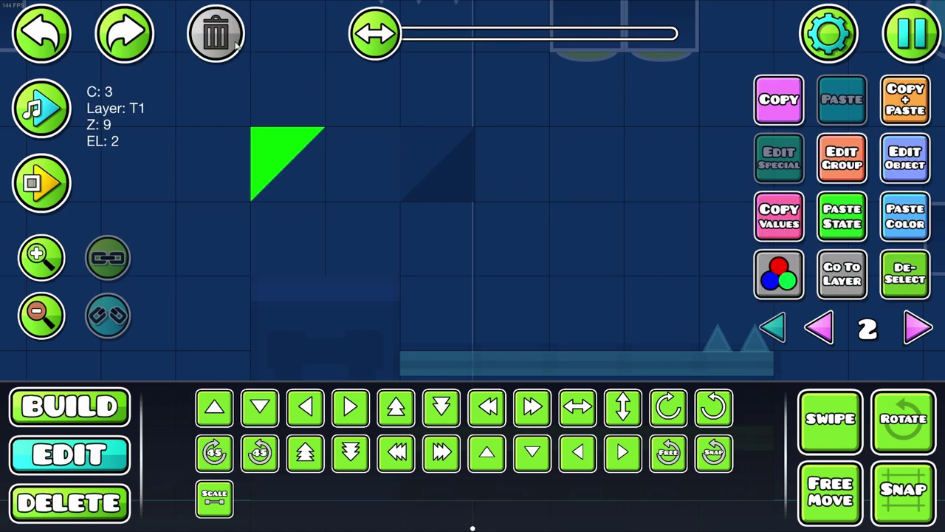
{"action": "key", "text": "e"}
{"action": "key", "text": "e"}
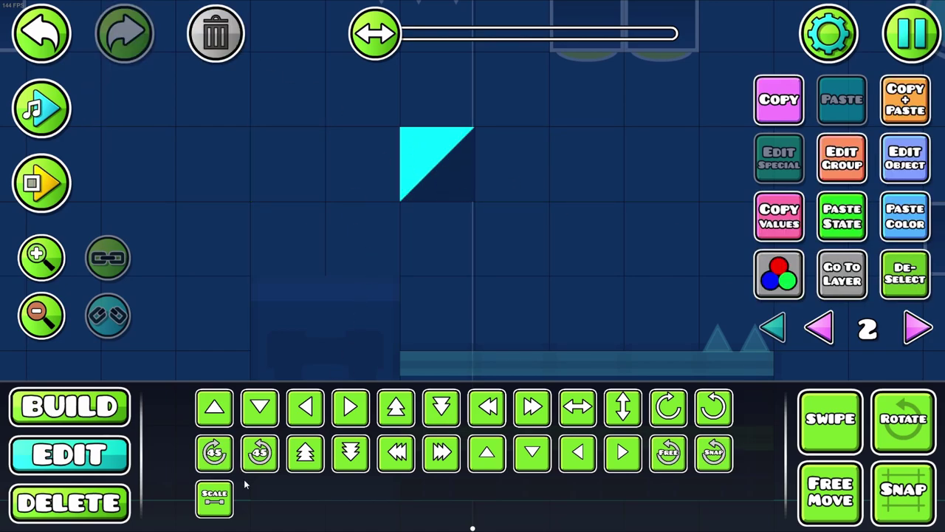
{"action": "left_click_drag", "start_coordinate": [526, 207], "coordinate": [545, 251]}
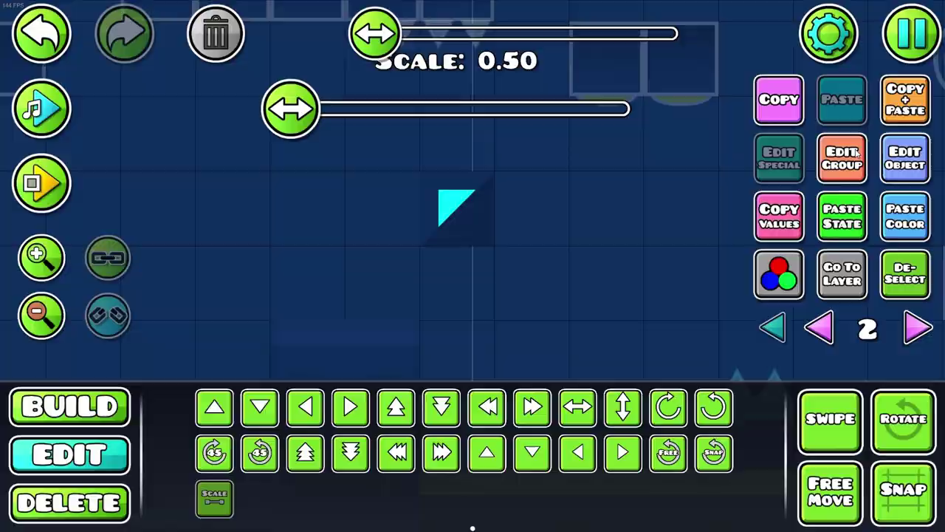
{"action": "key", "text": "ctrl+z"}
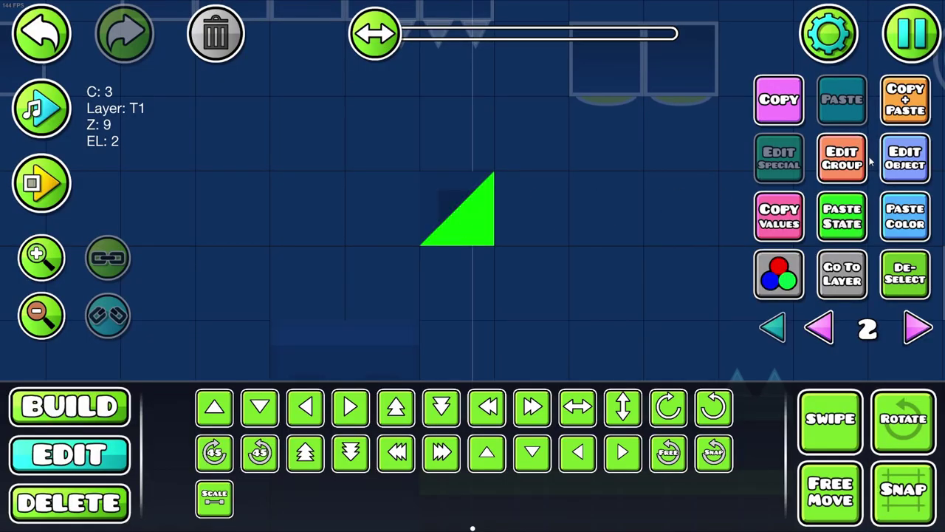
- Set the Z order of the two small inner triangles to 4 and 5 and edit the lower-right one's colour
{"action": "left_click", "coordinate": [863, 161]}
{"action": "left_click", "coordinate": [744, 87]}
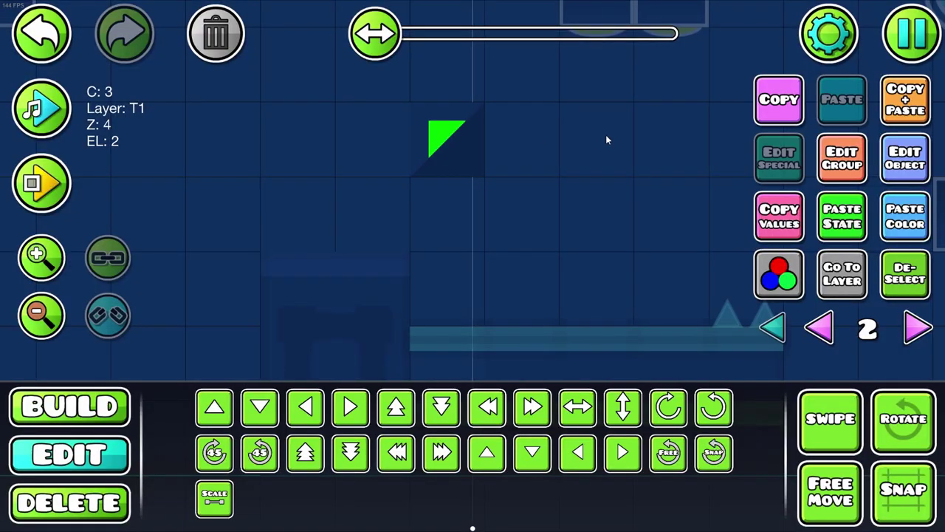
{"action": "left_click", "coordinate": [842, 158]}
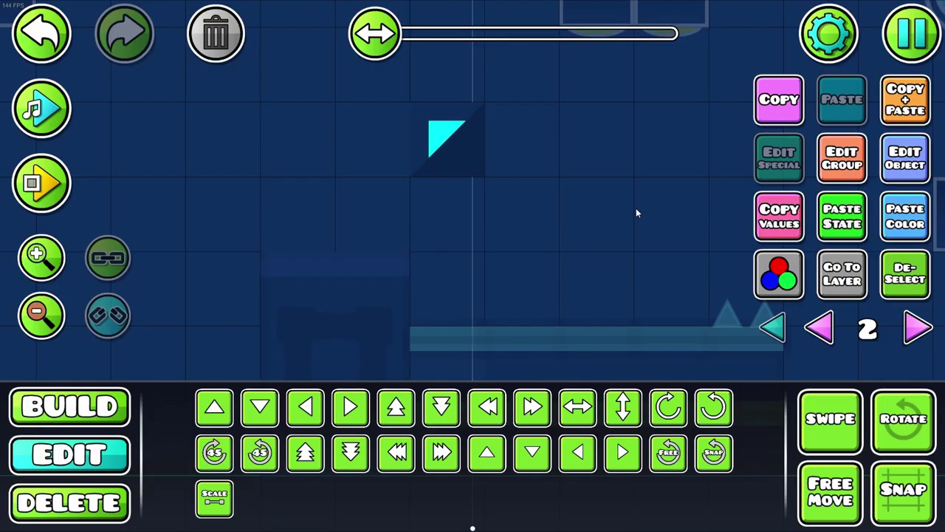
{"action": "left_click", "coordinate": [845, 164]}
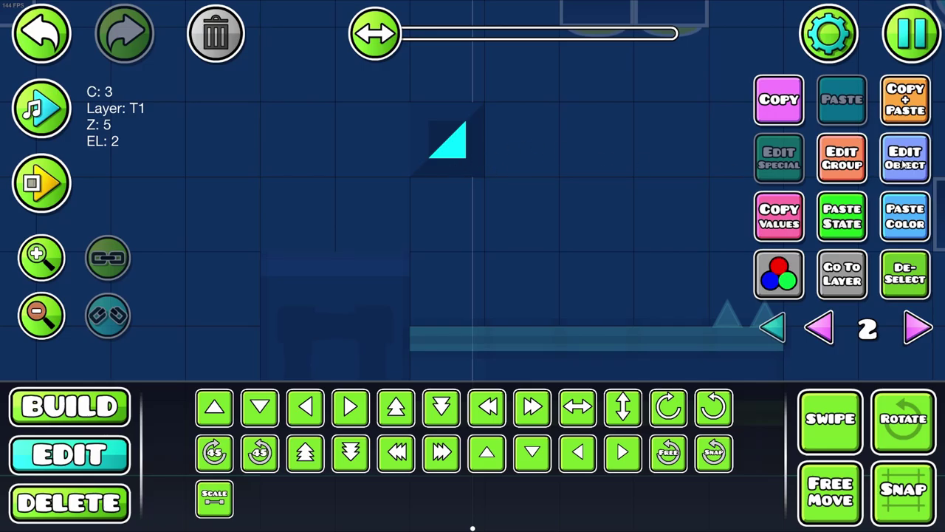
{"action": "left_click", "coordinate": [904, 164]}
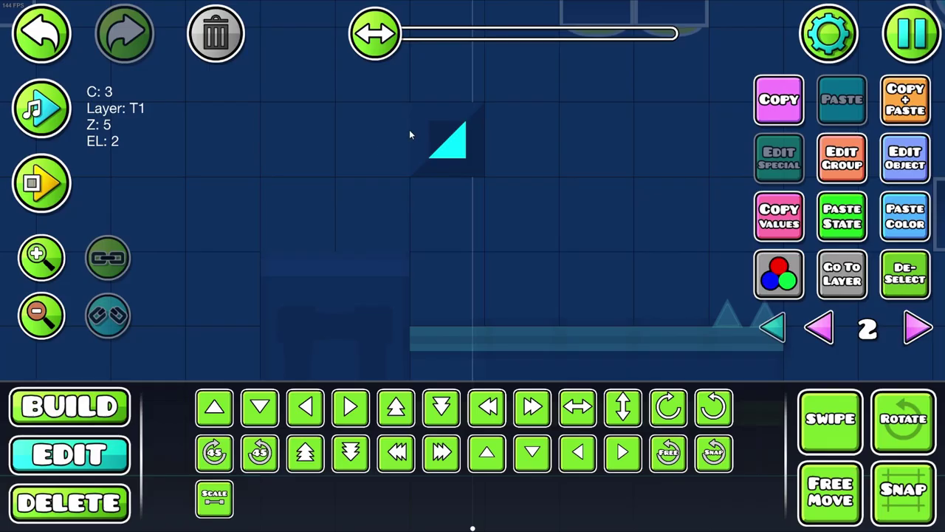
{"action": "left_click", "coordinate": [906, 158]}
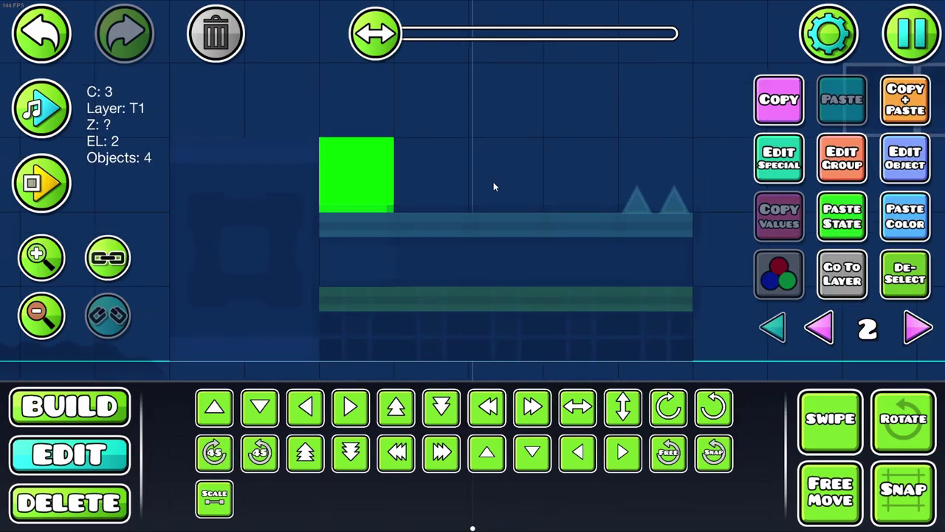
- Move the four-triangle square down one tile into the platform's first block
{"action": "key", "text": "s"}
{"action": "key", "text": "3"}
{"action": "key", "text": "2"}
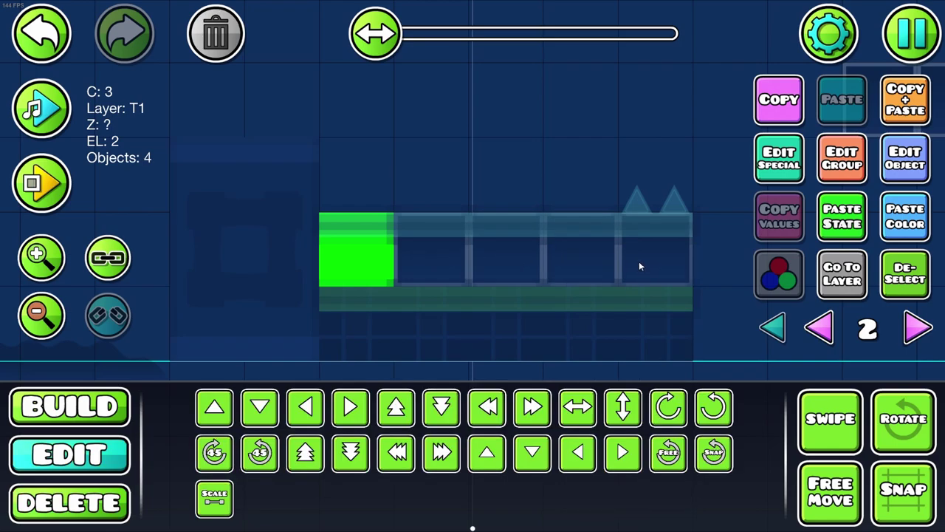
- Repeat the four-triangle square across the remaining four blocks of the platform and show all editor layers
{"action": "key", "text": "d"}
{"action": "key", "text": "d"}
{"action": "key", "text": "d"}
{"action": "key", "text": "d"}
{"action": "key", "text": "Delete"}
{"action": "left_click", "coordinate": [776, 327]}
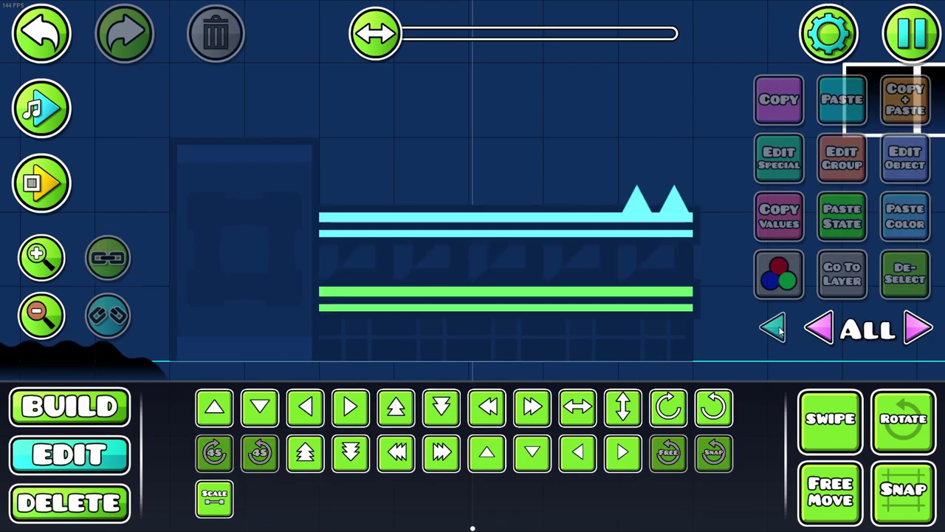
{"action": "left_click_drag", "start_coordinate": [752, 289], "coordinate": [690, 193]}
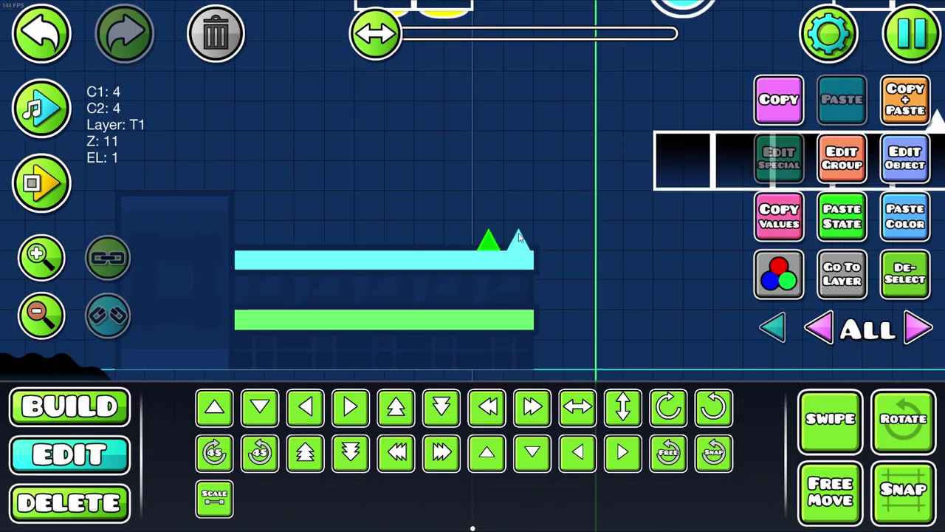
- Give the platform spikes dark borders and copy the dark patterned fill beneath the next stack of platforms
{"action": "left_click", "coordinate": [588, 281]}
{"action": "left_click_drag", "start_coordinate": [404, 215], "coordinate": [574, 149]}
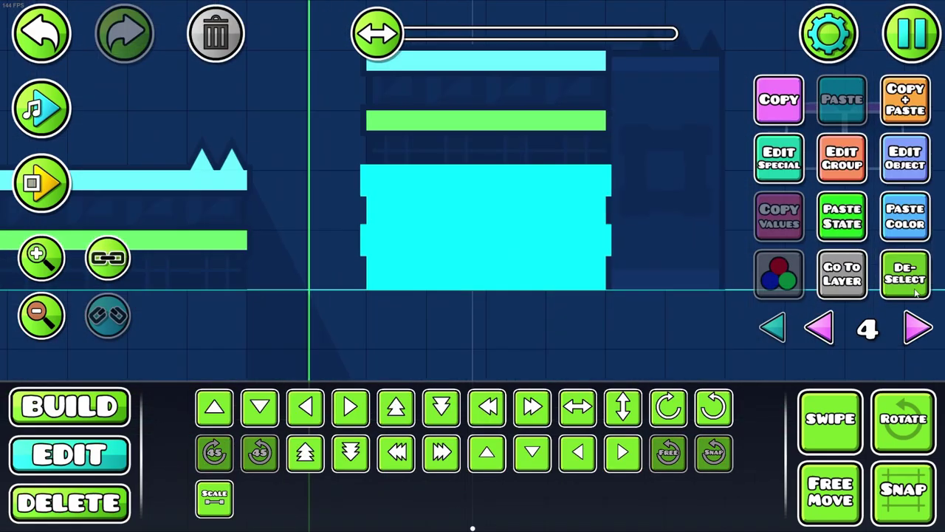
{"action": "scroll", "coordinate": [479, 210], "scroll_direction": "down", "scroll_amount": 2}
{"action": "left_click_drag", "start_coordinate": [479, 210], "coordinate": [562, 170]}
{"action": "scroll", "coordinate": [480, 134], "scroll_direction": "up", "scroll_amount": 3}
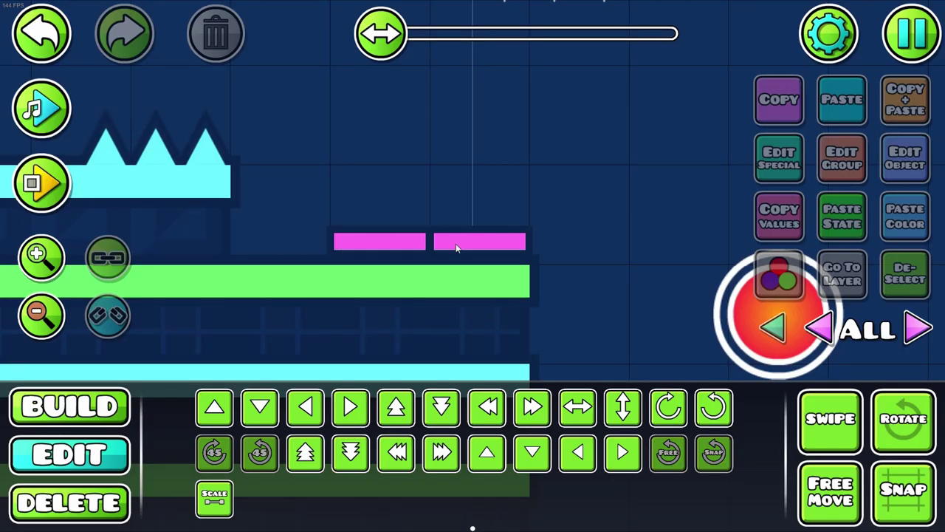
- Remove the dark divider between the two magenta slabs so they form one continuous bordered bar
{"action": "left_click", "coordinate": [401, 233]}
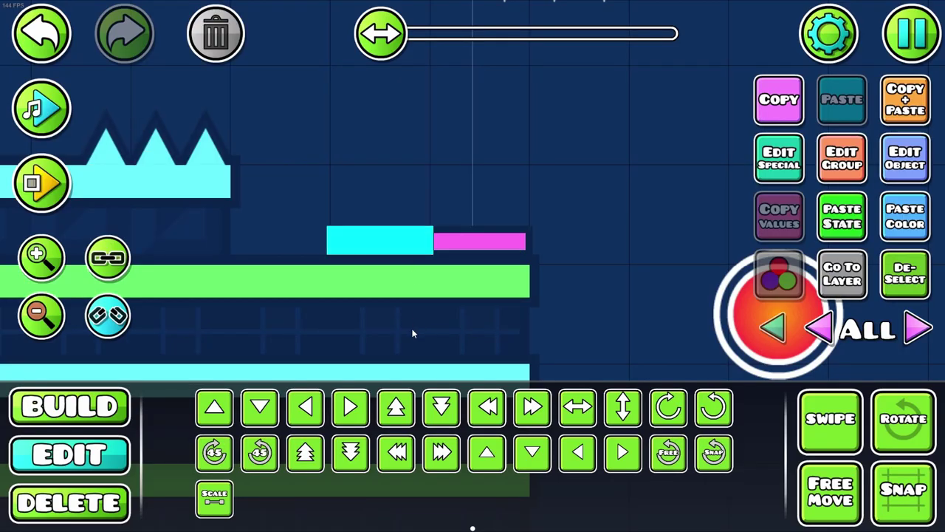
{"action": "key", "text": "1"}
{"action": "left_click", "coordinate": [69, 454]}
{"action": "left_click_drag", "start_coordinate": [413, 242], "coordinate": [386, 256]}
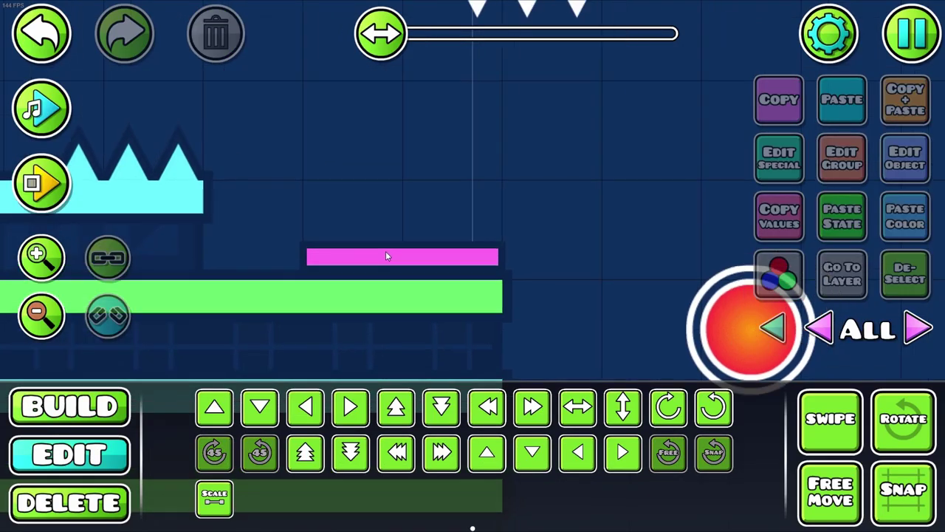
{"action": "scroll", "coordinate": [369, 192], "scroll_direction": "down", "scroll_amount": 3}
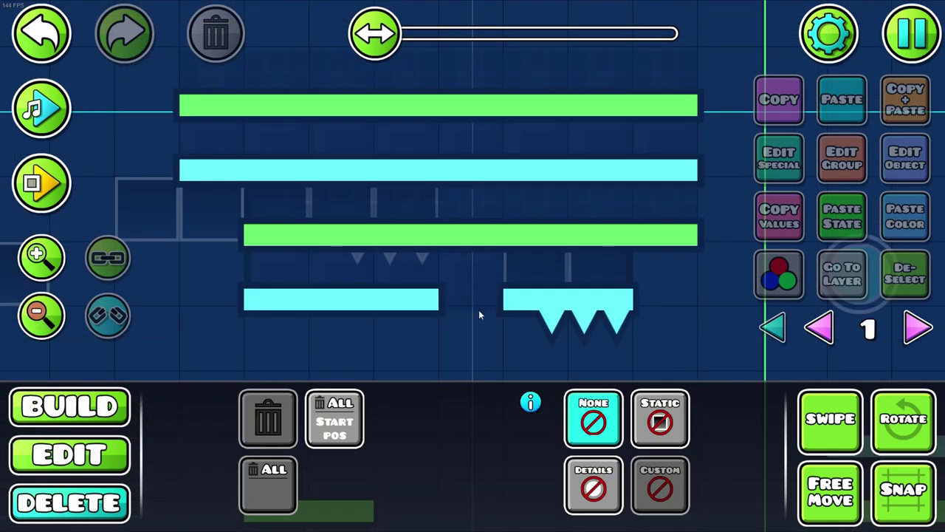
- Try to fit an inverted cyan spike with a dark border under the green platform, over the middle hanging spike
{"action": "key", "text": "2"}
{"action": "left_click", "coordinate": [354, 242]}
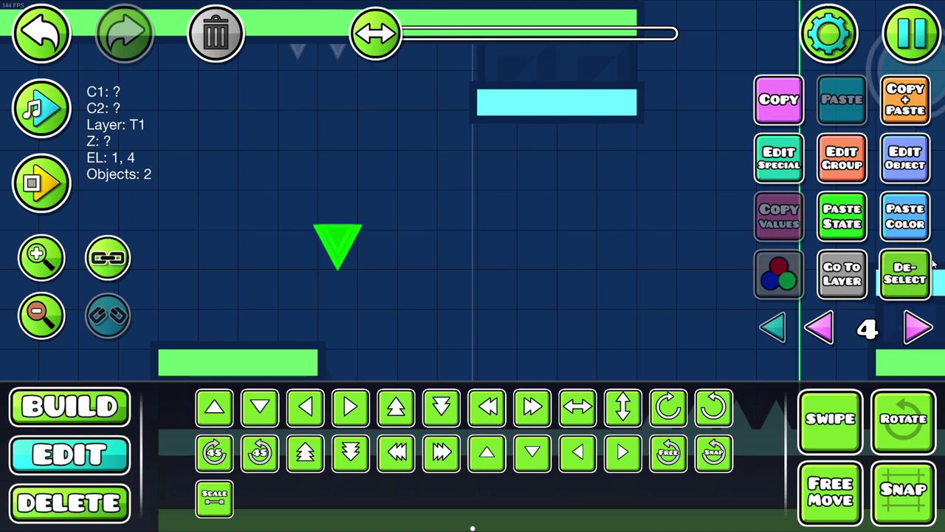
{"action": "left_click", "coordinate": [929, 266]}
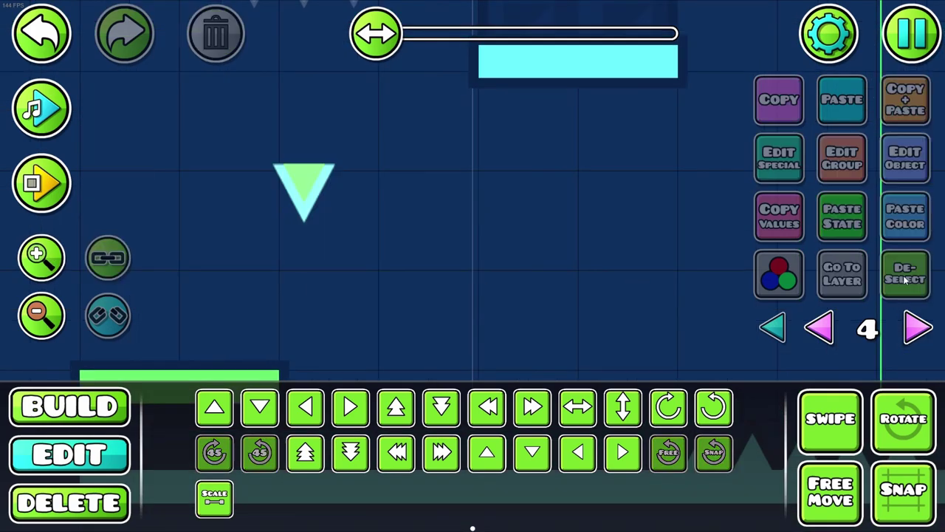
{"action": "left_click_drag", "start_coordinate": [481, 252], "coordinate": [559, 246]}
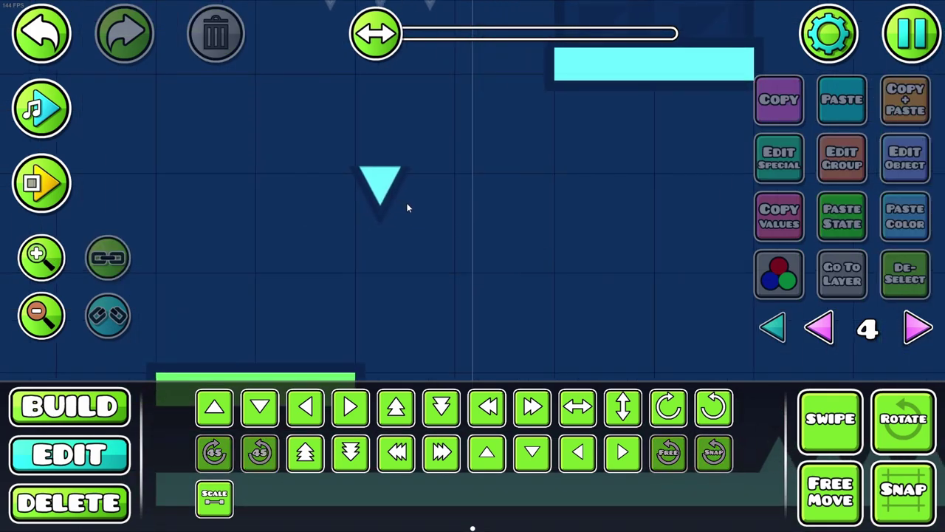
{"action": "left_click_drag", "start_coordinate": [407, 208], "coordinate": [390, 213]}
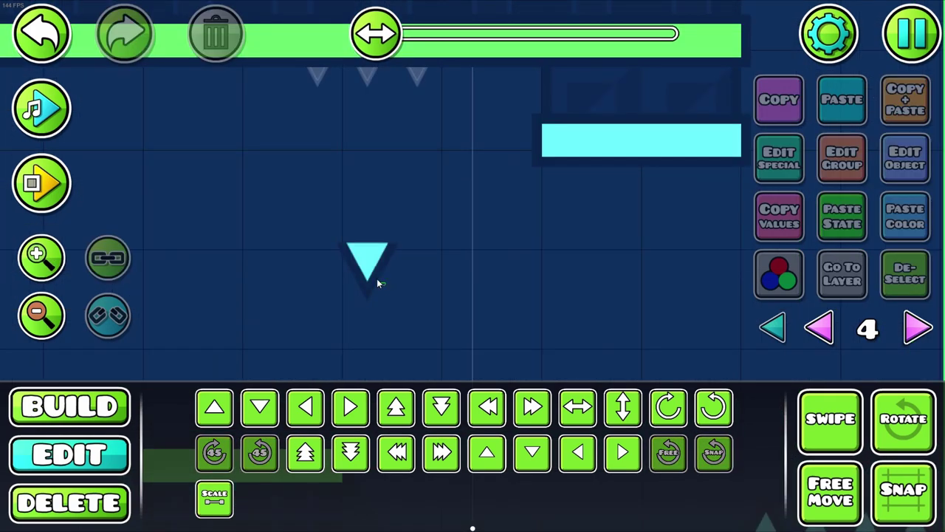
{"action": "left_click_drag", "start_coordinate": [377, 278], "coordinate": [457, 259]}
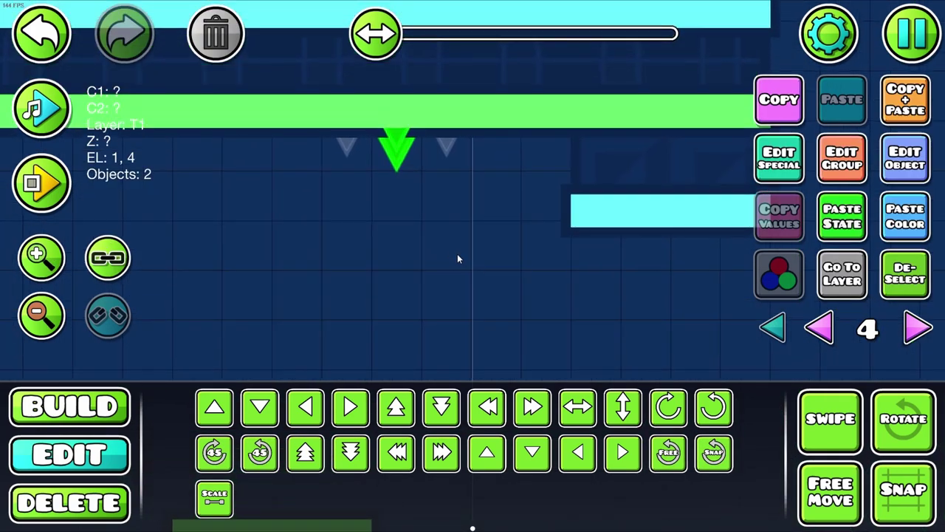
{"action": "left_click", "coordinate": [903, 293]}
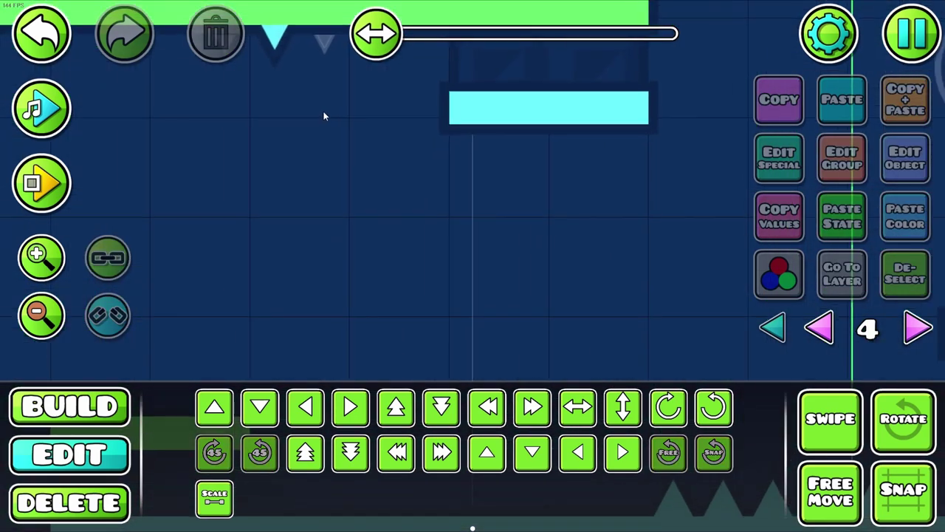
{"action": "key", "text": "3"}
{"action": "left_click", "coordinate": [279, 252]}
- Build a two-by-two frame of helper blocks around the upright cyan spike, turn everything upside down and shift it one tile left
{"action": "key", "text": "1"}
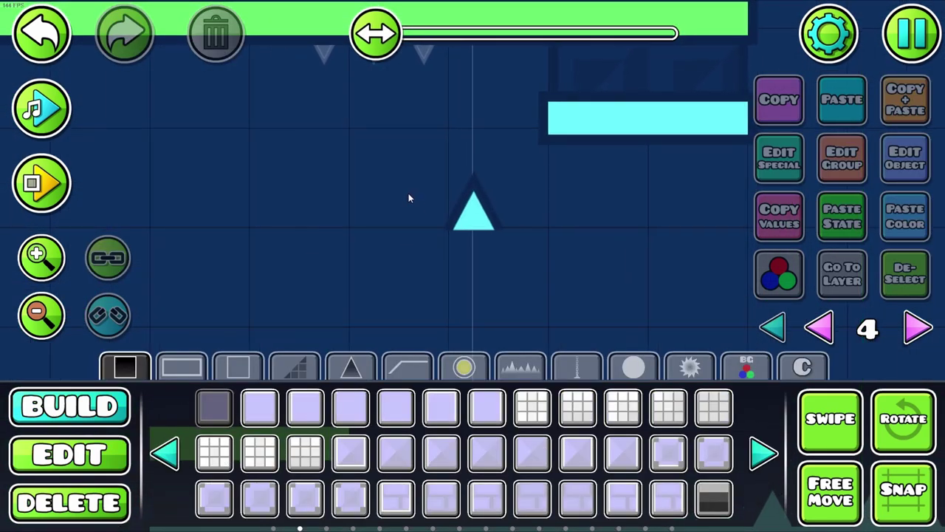
{"action": "left_click", "coordinate": [476, 206]}
{"action": "key", "text": "2"}
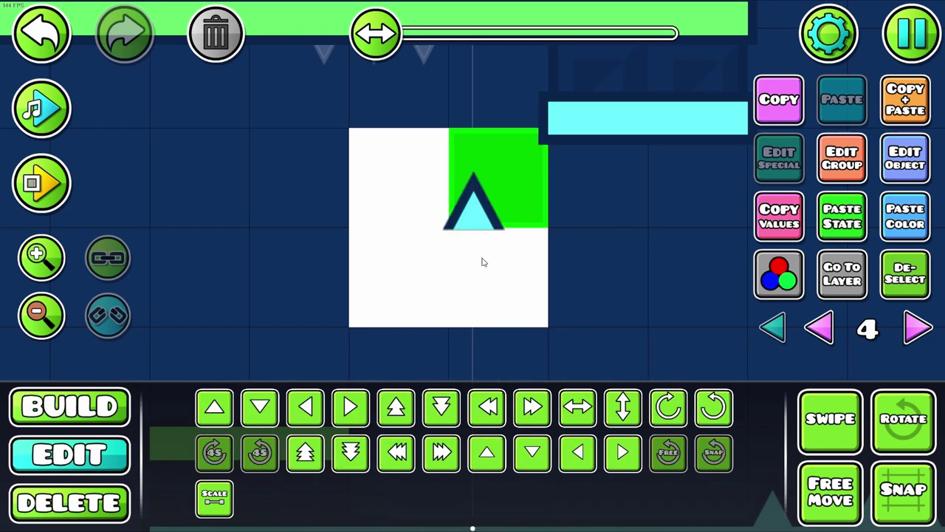
{"action": "key", "text": "ctrl+a"}
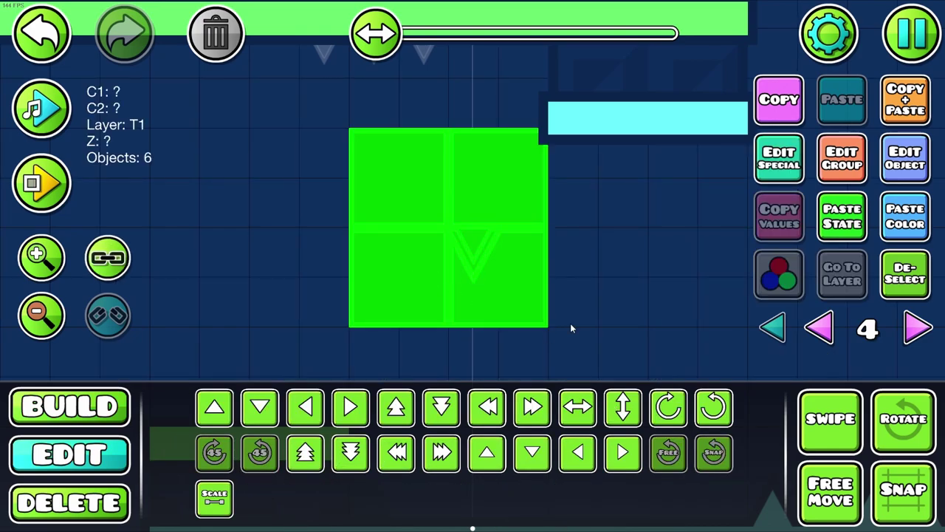
{"action": "key", "text": "a"}
{"action": "key", "text": "a"}
{"action": "left_click_drag", "start_coordinate": [368, 176], "coordinate": [531, 172]}
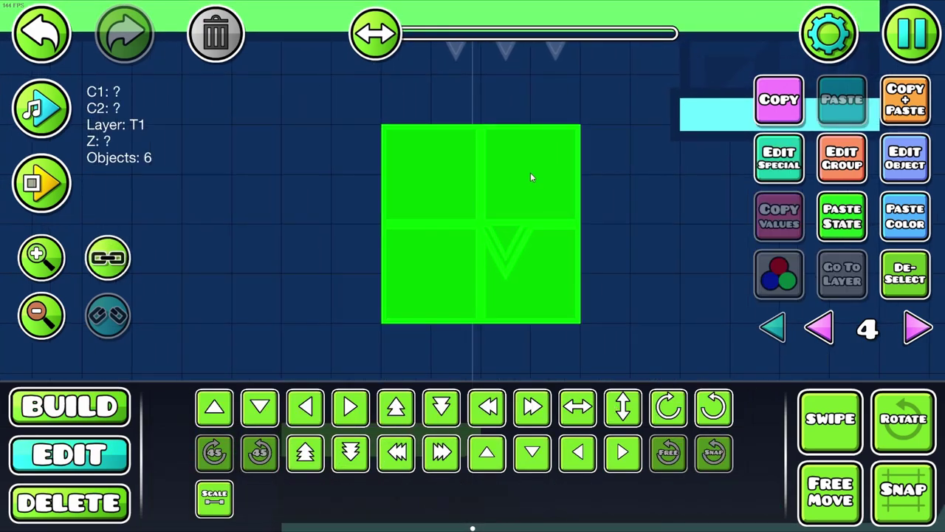
- Delete the four helper blocks and use the inverted bordered spike, coloured green, for the hanging spikes under the green platform
{"action": "key", "text": "3"}
{"action": "left_click", "coordinate": [530, 172]}
{"action": "left_click_drag", "start_coordinate": [457, 195], "coordinate": [543, 232]}
{"action": "key", "text": "2"}
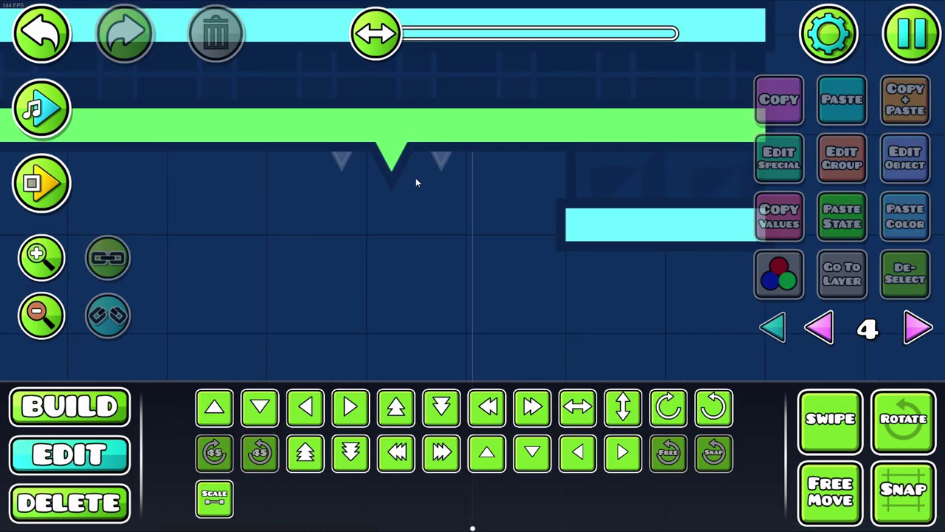
{"action": "left_click", "coordinate": [368, 164]}
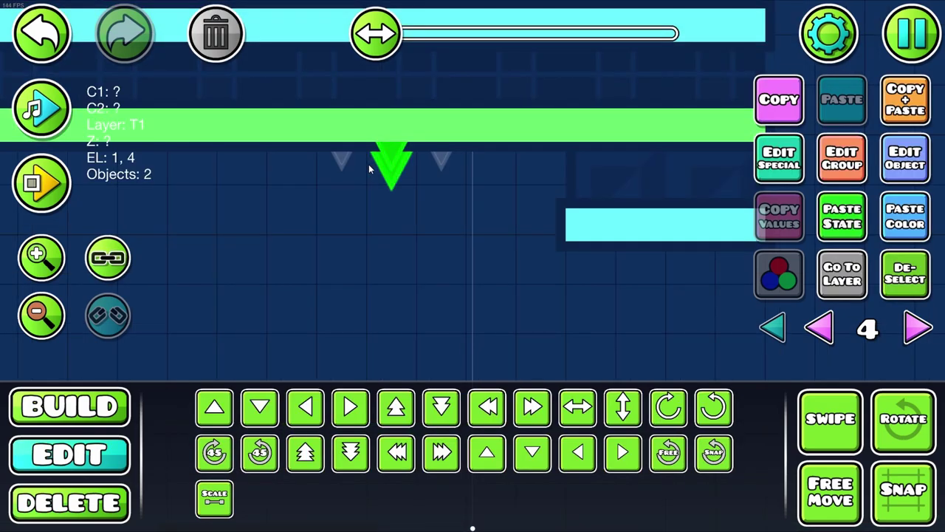
{"action": "key", "text": "d"}
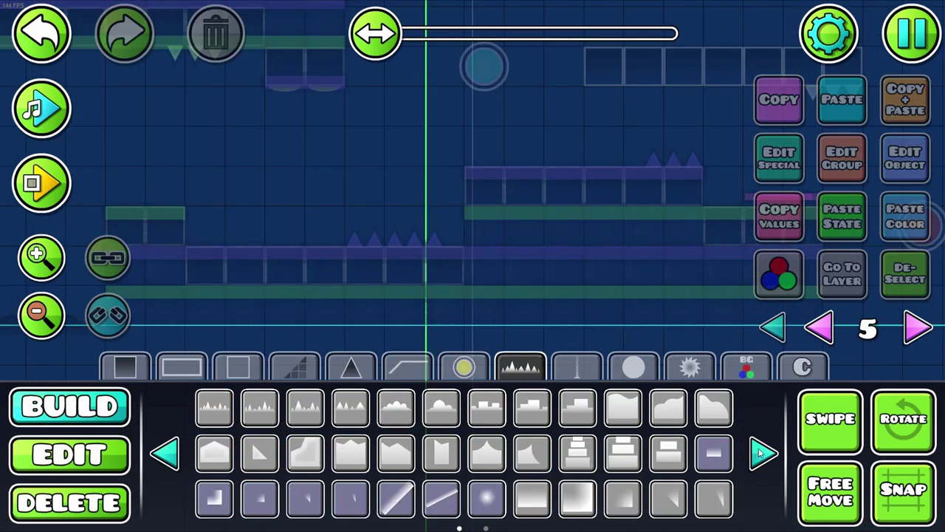
- Place a vertical gradient object just above the long purple platform on editor layer 5
{"action": "left_click", "coordinate": [761, 453]}
{"action": "left_click", "coordinate": [629, 415]}
{"action": "left_click", "coordinate": [274, 226]}
{"action": "left_click_drag", "start_coordinate": [216, 236], "coordinate": [342, 235]}
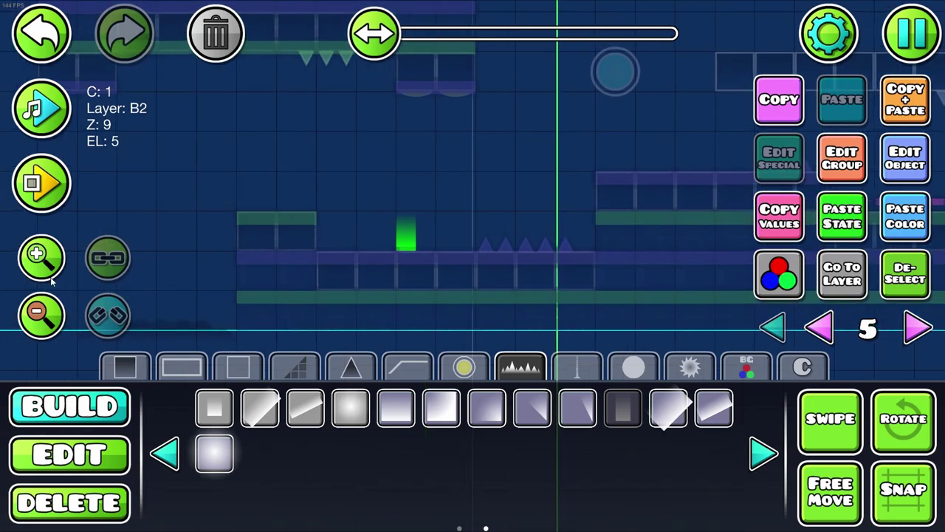
- Scale the gradient to 2.00 and align its base with the purple platform's top edge
{"action": "key", "text": "2"}
{"action": "key", "text": "Tab"}
{"action": "key", "text": "Tab"}
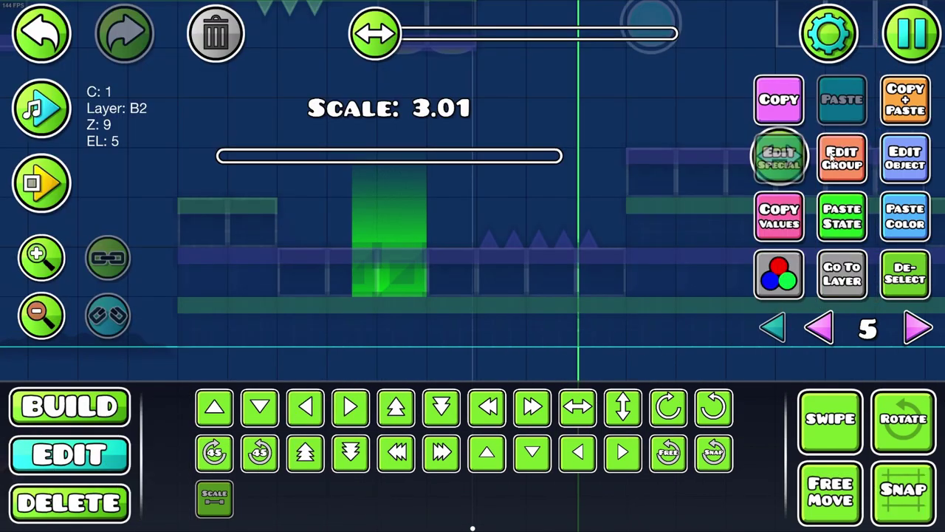
{"action": "left_click_drag", "start_coordinate": [763, 165], "coordinate": [681, 170]}
{"action": "key", "text": "1"}
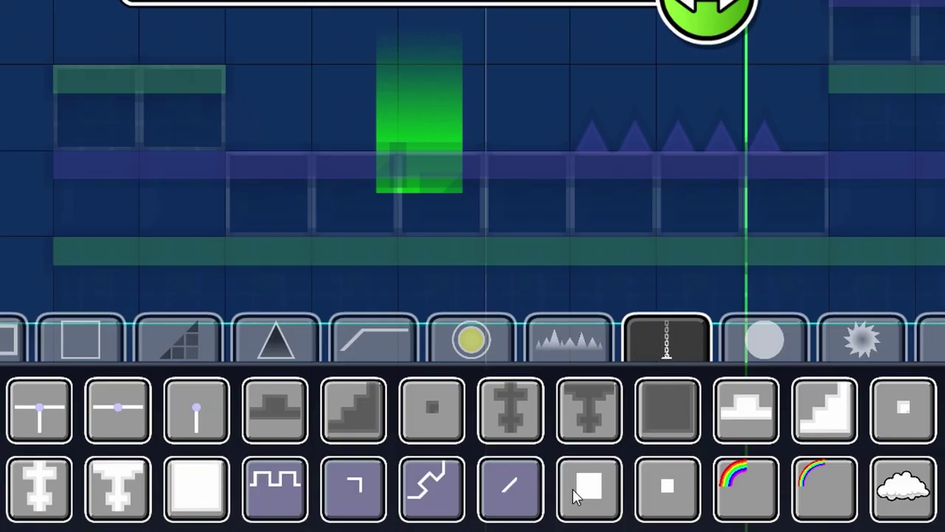
{"action": "key", "text": "w"}
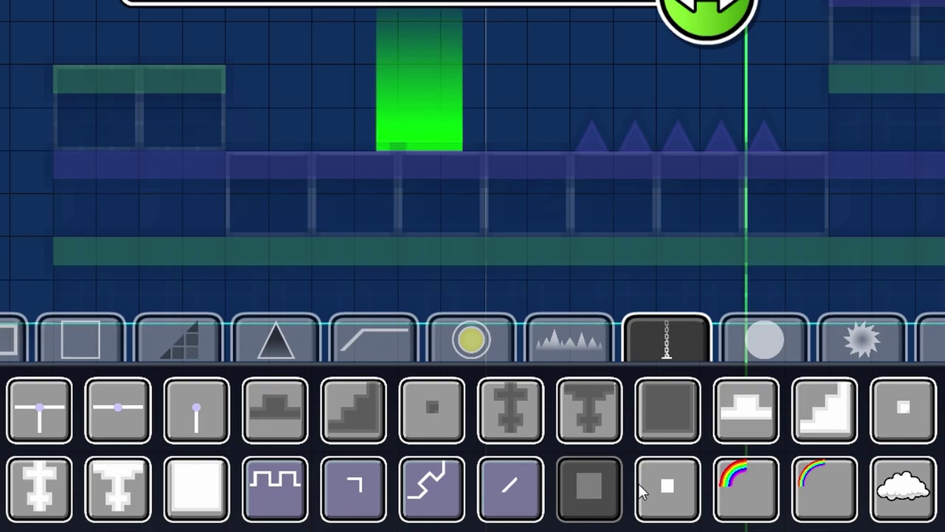
{"action": "key", "text": "d"}
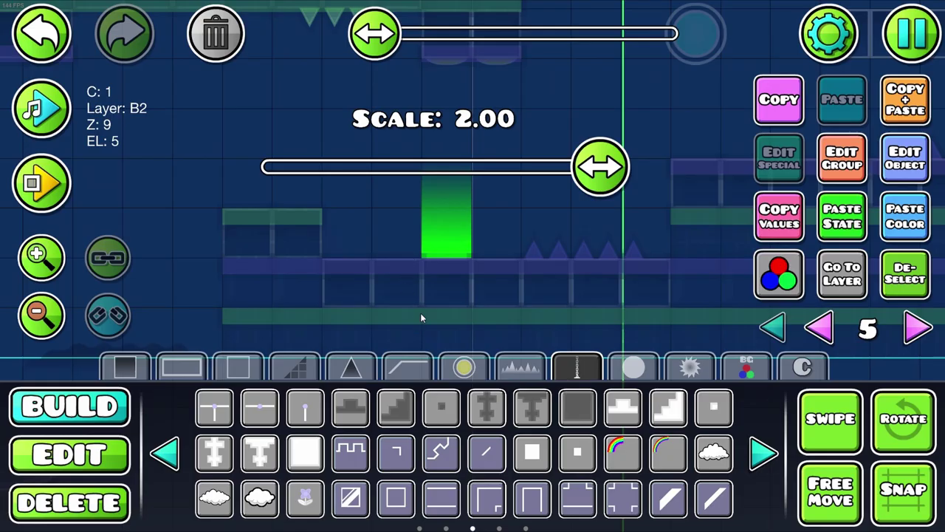
- Set the gradient's Z layer to B1 and its Z order to 11
{"action": "key", "text": "2"}
{"action": "key", "text": "g"}
{"action": "left_click", "coordinate": [746, 87]}
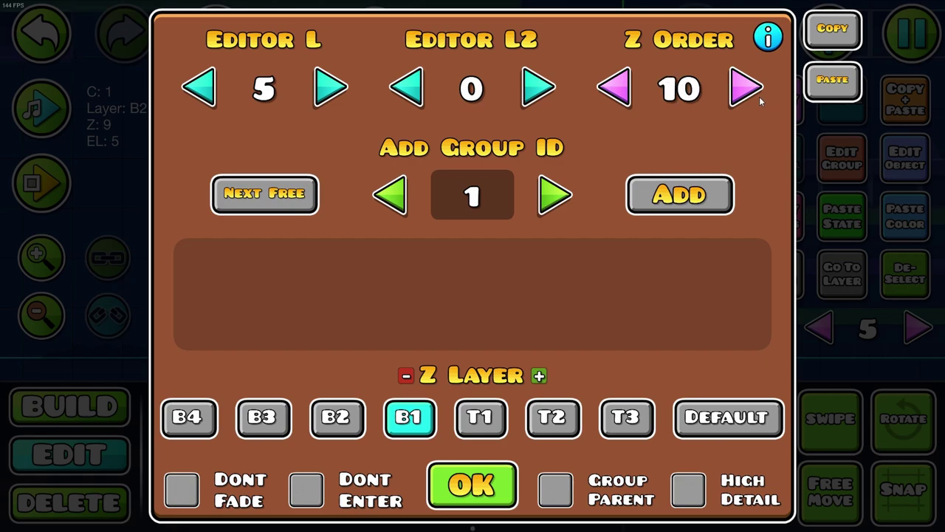
- Assign colour channel 9 to the gradient and lower the channel's opacity to a semi-transparent glow
{"action": "key", "text": "f"}
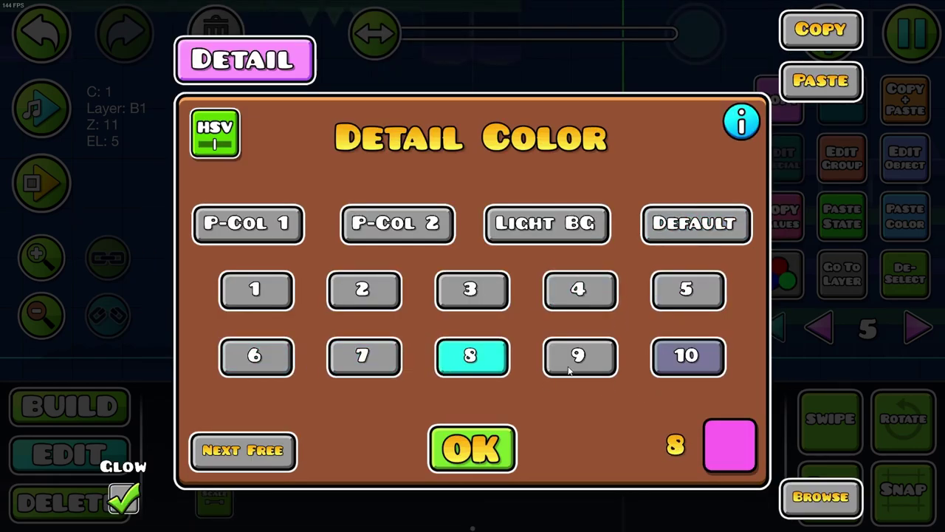
{"action": "left_click", "coordinate": [568, 371]}
{"action": "left_click", "coordinate": [729, 444]}
{"action": "left_click", "coordinate": [132, 380]}
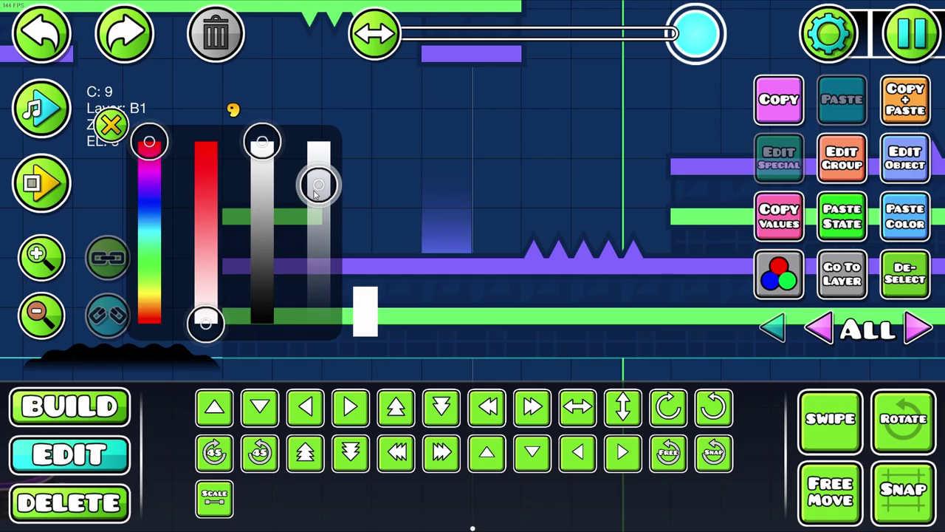
{"action": "left_click_drag", "start_coordinate": [315, 194], "coordinate": [291, 200]}
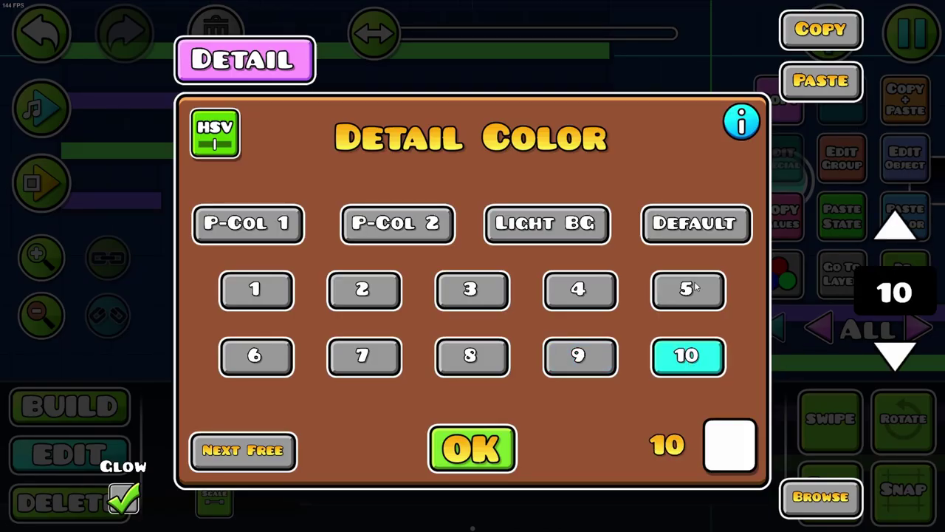
- Use colour channel 10 for the gradients above the green platforms
{"action": "left_click", "coordinate": [729, 436]}
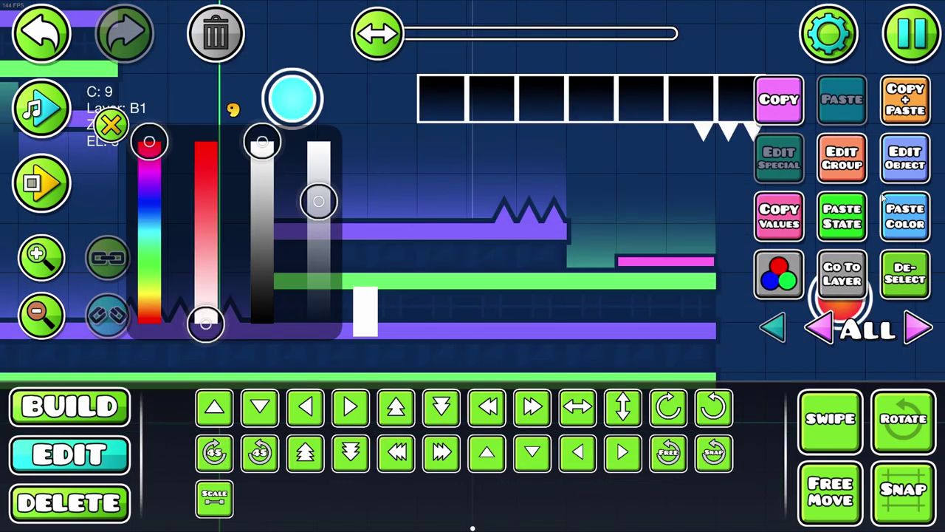
{"action": "left_click", "coordinate": [698, 373]}
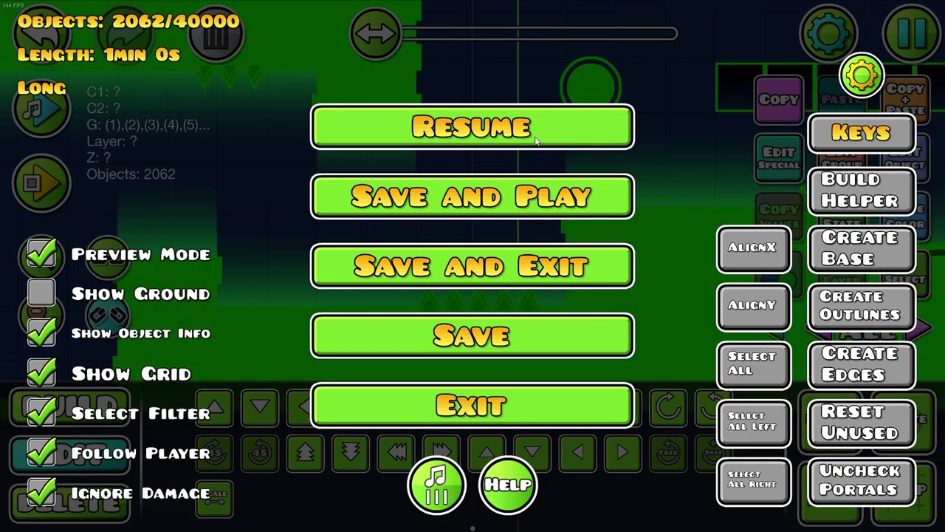
{"action": "key", "text": "Escape"}
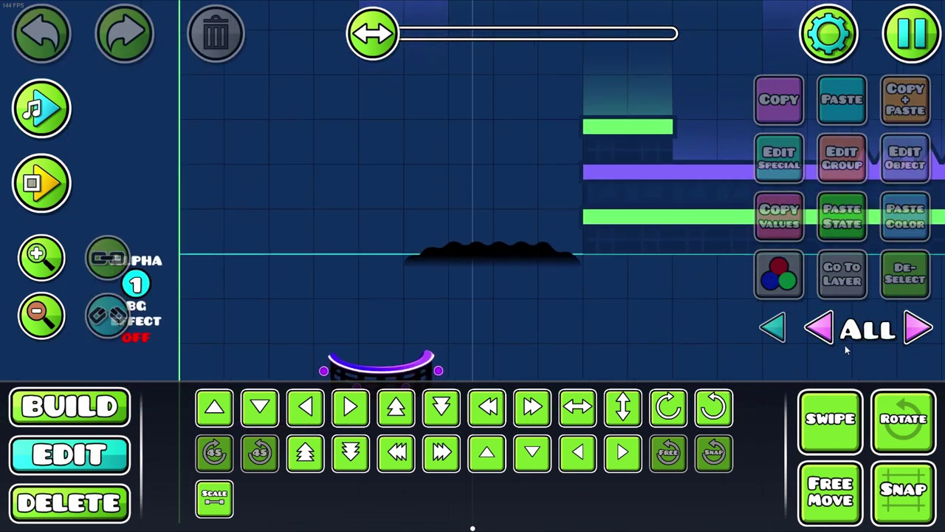
- On editor layer 9, place a solid square at the ground line near the level start and repeat it in a row
{"action": "left_click", "coordinate": [908, 334]}
{"action": "left_click", "coordinate": [915, 329]}
{"action": "left_click", "coordinate": [916, 329]}
{"action": "left_click", "coordinate": [916, 329]}
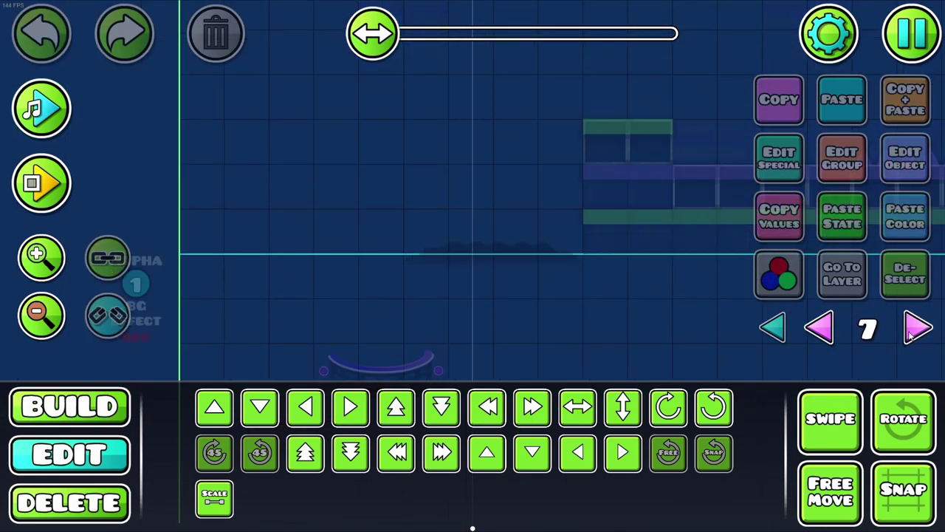
{"action": "left_click", "coordinate": [916, 329]}
{"action": "left_click", "coordinate": [69, 406]}
{"action": "left_click", "coordinate": [916, 329]}
{"action": "left_click", "coordinate": [634, 367]}
{"action": "left_click", "coordinate": [291, 276]}
{"action": "key", "text": "2"}
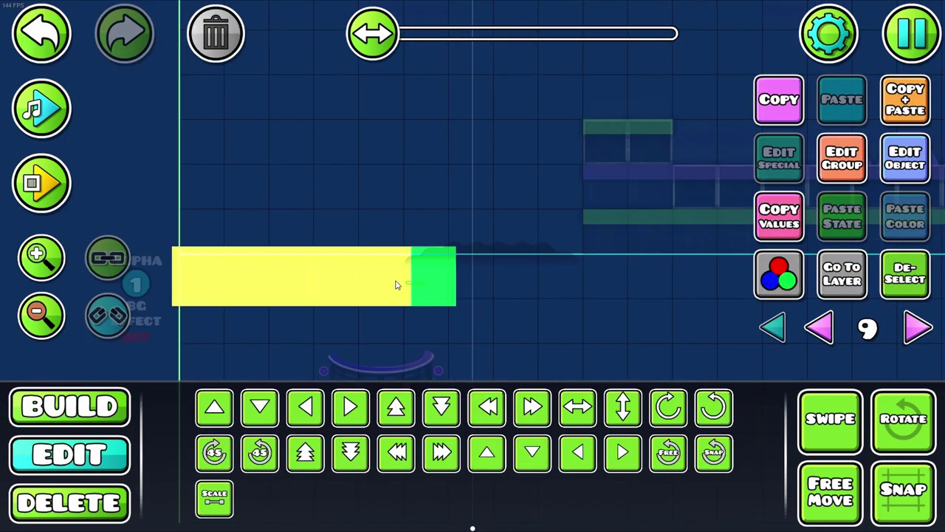
- Set the ground squares' Z layer to T3 and their colour to channel 2
{"action": "key", "text": "g"}
{"action": "key", "text": "Escape"}
{"action": "left_click", "coordinate": [895, 157]}
{"action": "key", "text": "Escape"}
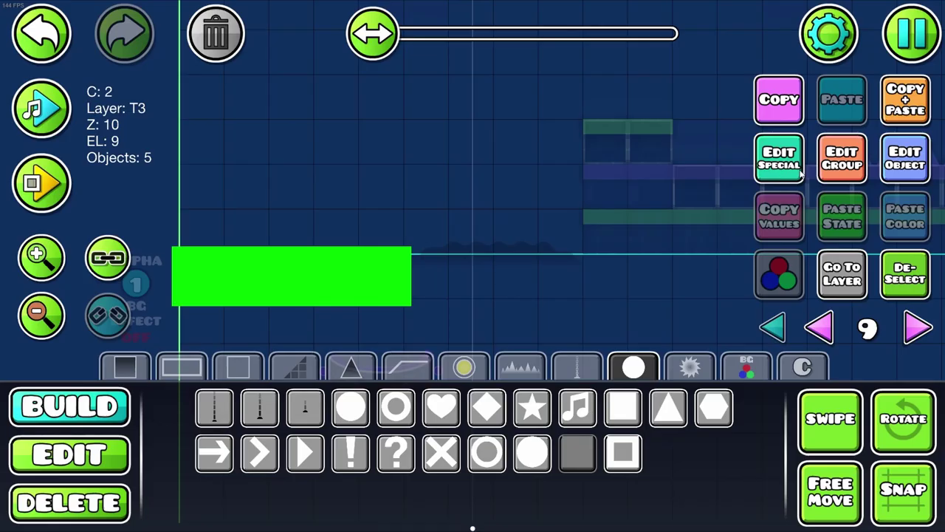
- Duplicate the row of ground squares into a wide block several rows deep below the ground line
{"action": "key", "text": "2"}
{"action": "left_click", "coordinate": [41, 314]}
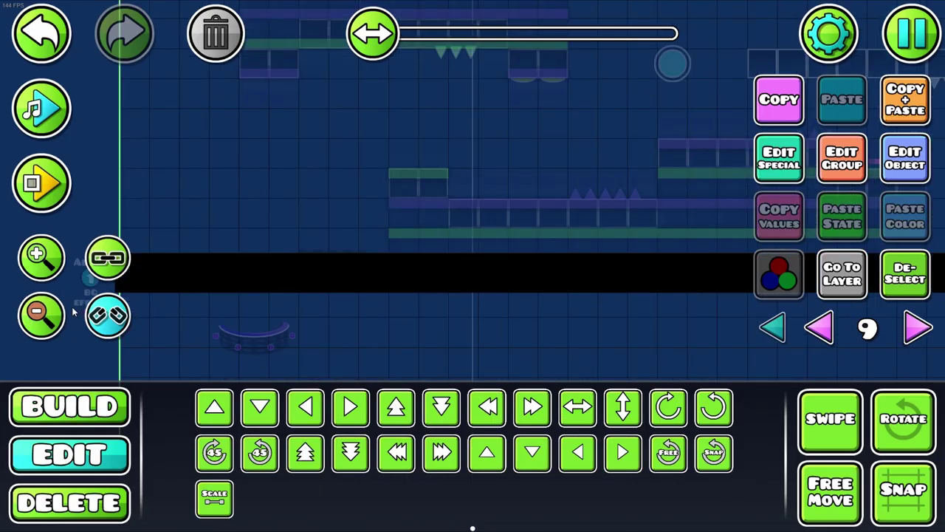
{"action": "left_click", "coordinate": [42, 253]}
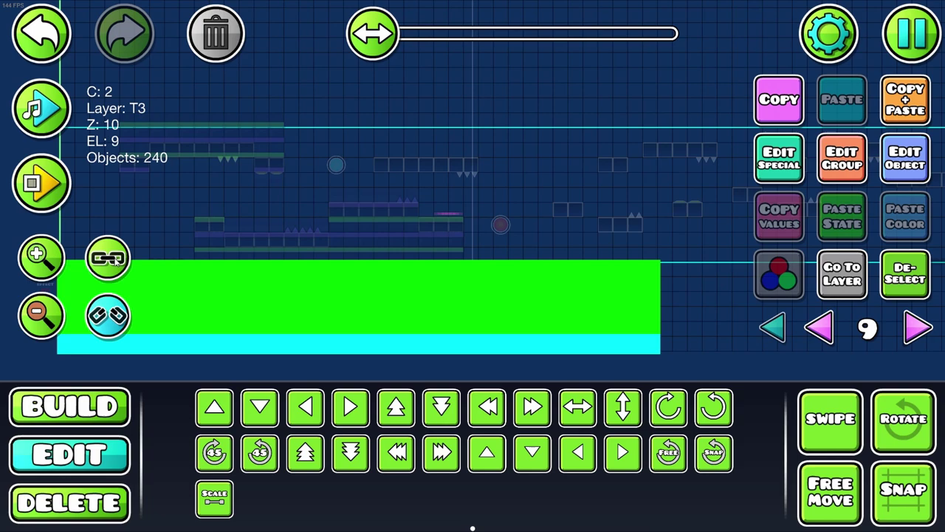
- Duplicate the solid block above the level as a ceiling and assign the ground block to group 10
{"action": "left_click", "coordinate": [305, 452]}
{"action": "key", "text": "g"}
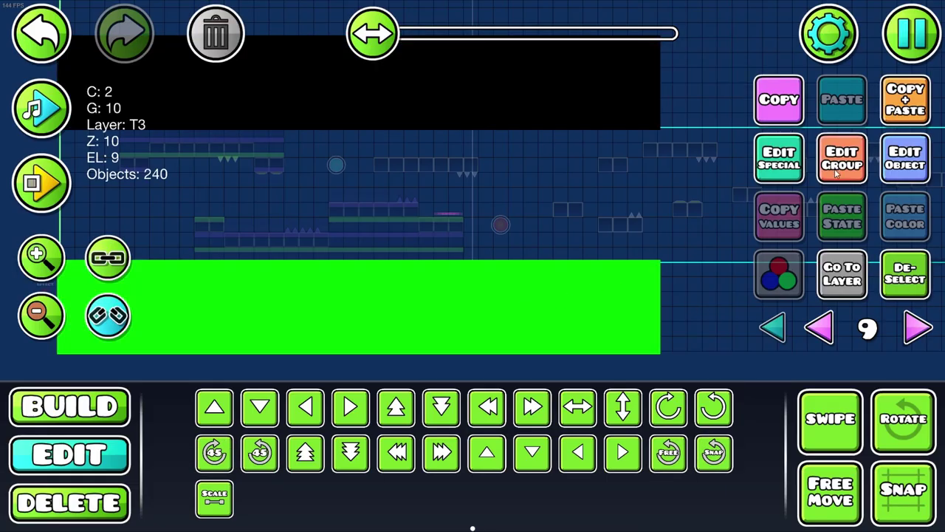
{"action": "left_click", "coordinate": [631, 203]}
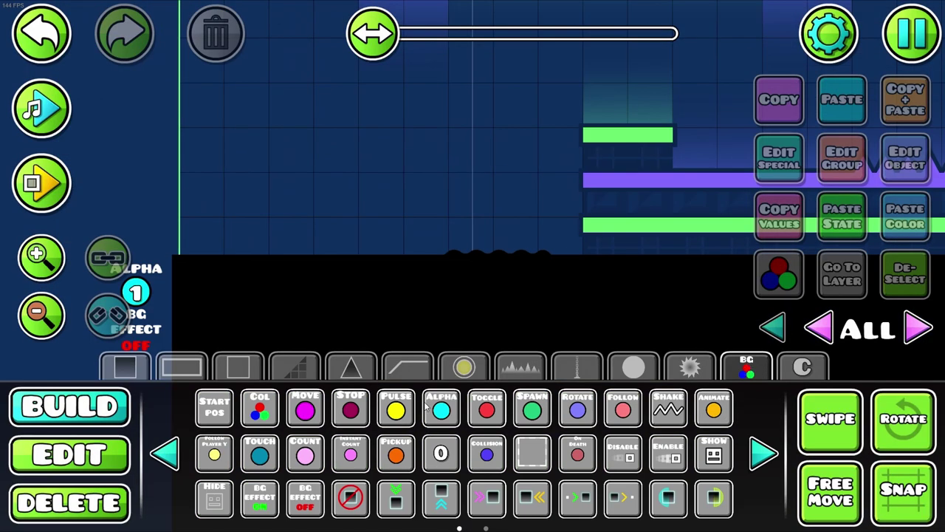
- Place a Move trigger before the level start with Move X -130 and target group 10
{"action": "left_click", "coordinate": [305, 409]}
{"action": "left_click", "coordinate": [156, 198]}
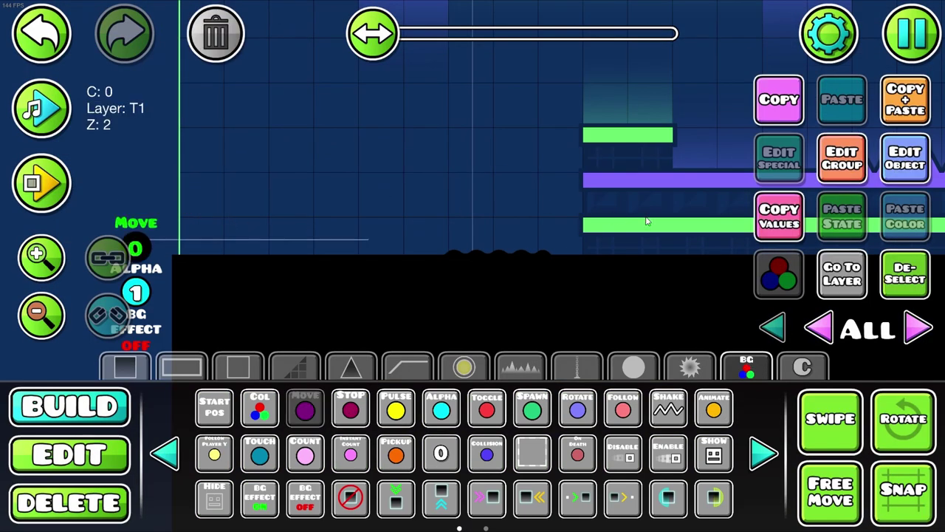
{"action": "left_click", "coordinate": [361, 95]}
{"action": "type", "text": "-"}
{"action": "type", "text": "130"}
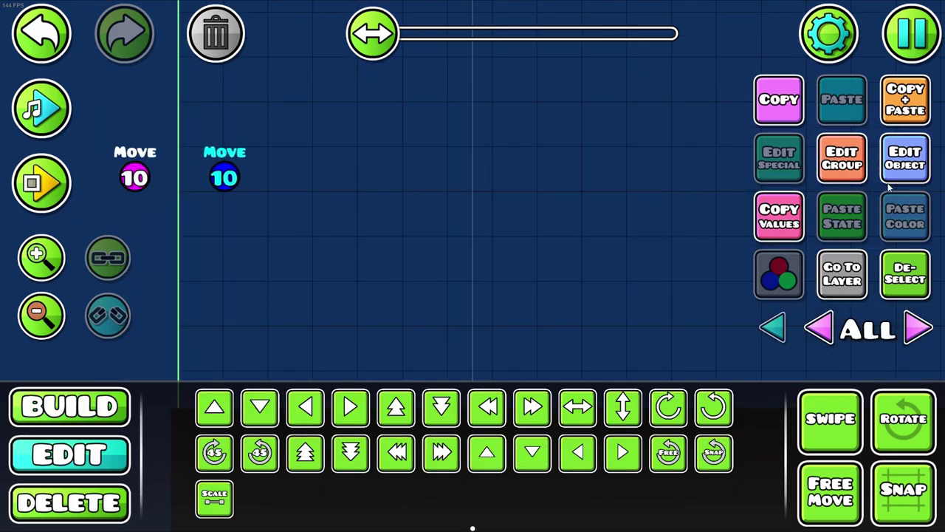
- Set the second Move trigger for group 10 to lock to player X with a move time of 0999
{"action": "left_click", "coordinate": [899, 164]}
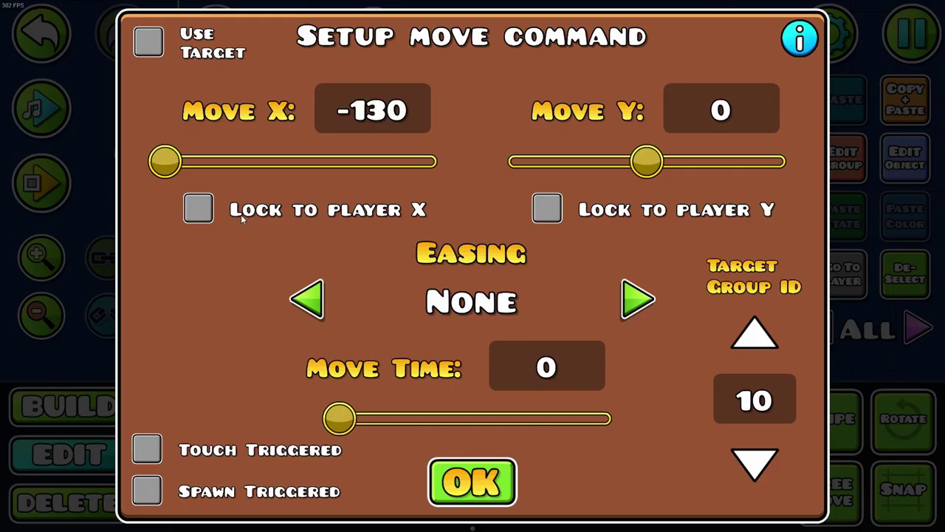
{"action": "left_click", "coordinate": [537, 344]}
{"action": "type", "text": "0999"}
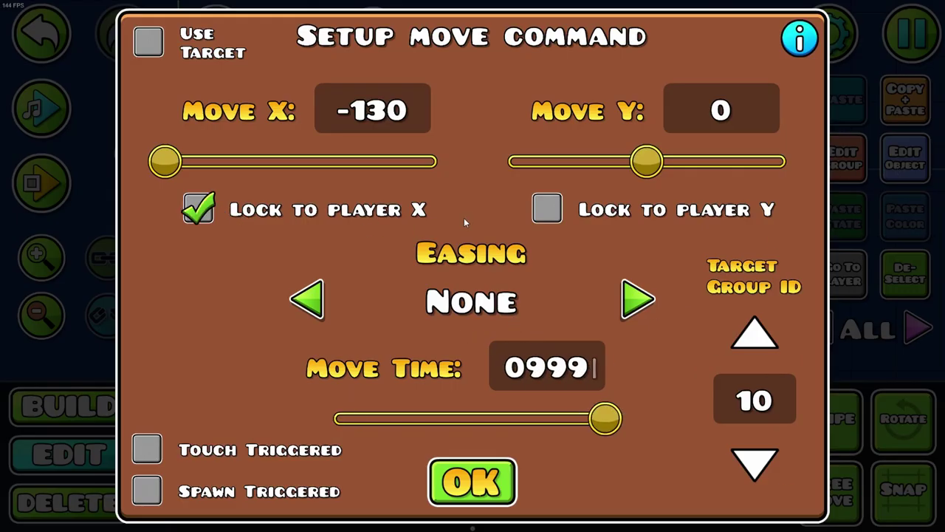
{"action": "left_click", "coordinate": [404, 112]}
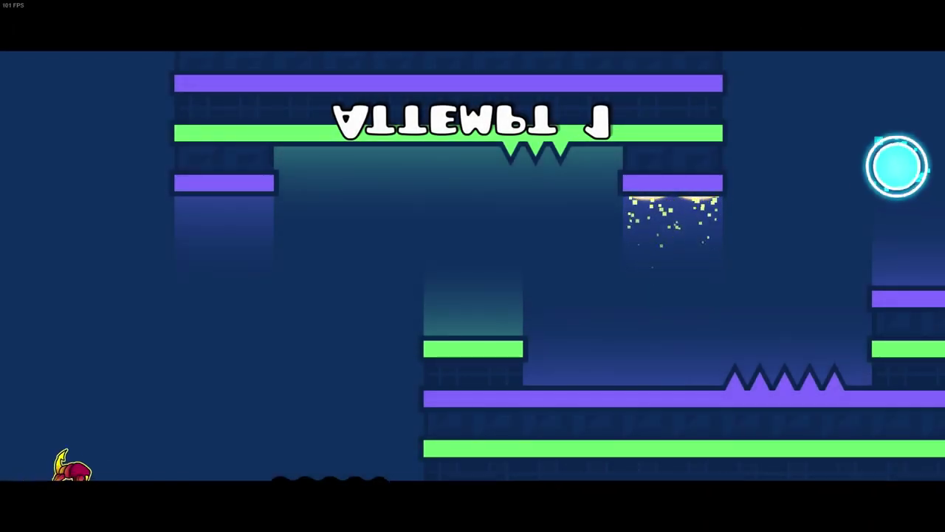
- Playtest the level to check how the solid ground and ceiling follow the player
{"action": "key", "text": "space"}
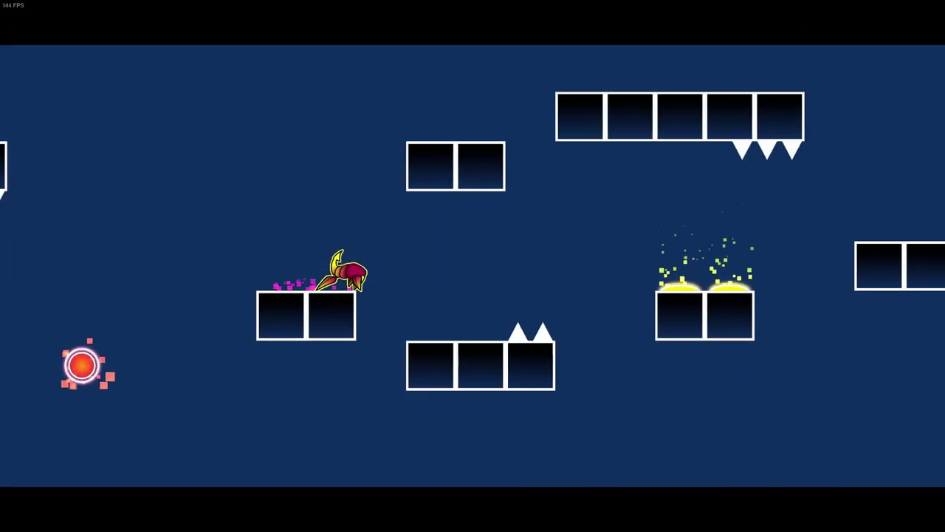
{"action": "key", "text": "space"}
{"action": "key", "text": "space"}
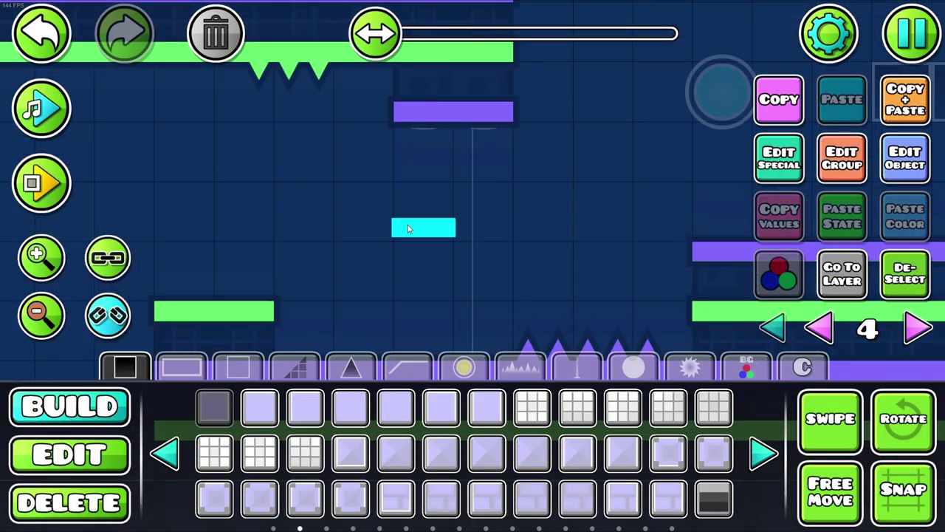
- Build a thin bordered slab on editor layer 4 to cover the jump pads under the purple ceiling block
{"action": "key", "text": "2"}
{"action": "left_click_drag", "start_coordinate": [407, 224], "coordinate": [430, 200]}
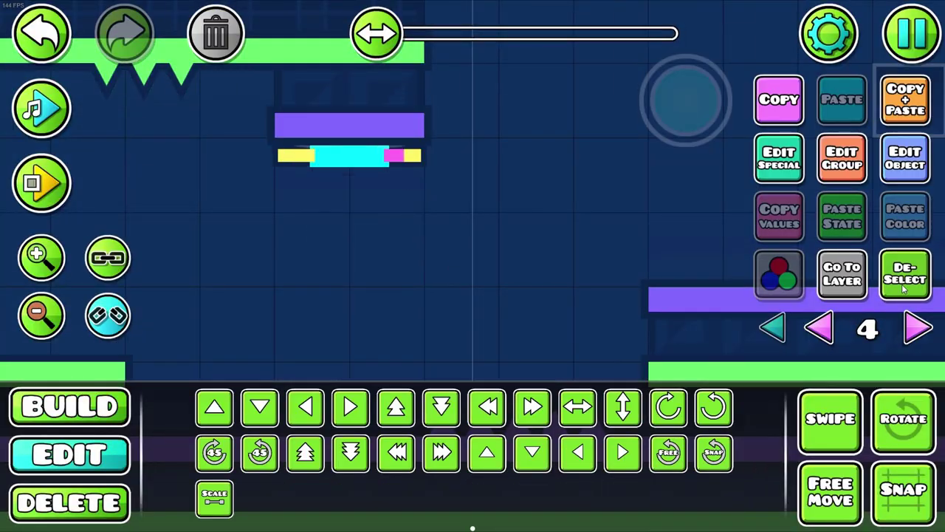
{"action": "left_click", "coordinate": [783, 274]}
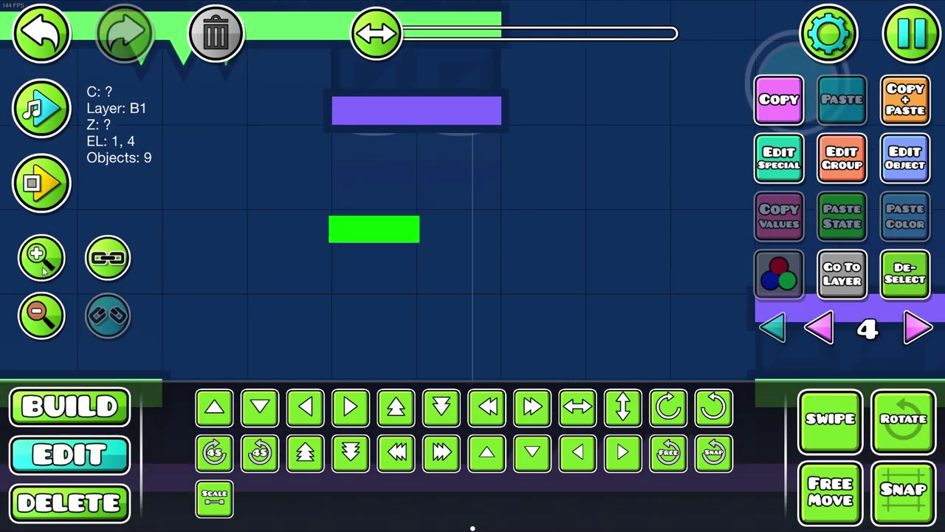
{"action": "key", "text": "d"}
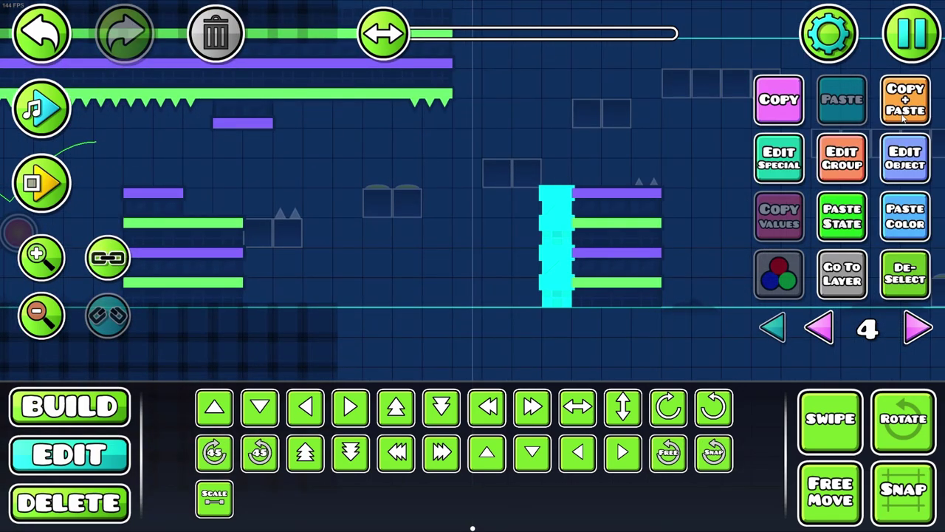
- Duplicate the bordered striped column to fill the gap between the two lower platform sections
{"action": "left_click", "coordinate": [904, 103]}
{"action": "left_click", "coordinate": [350, 209]}
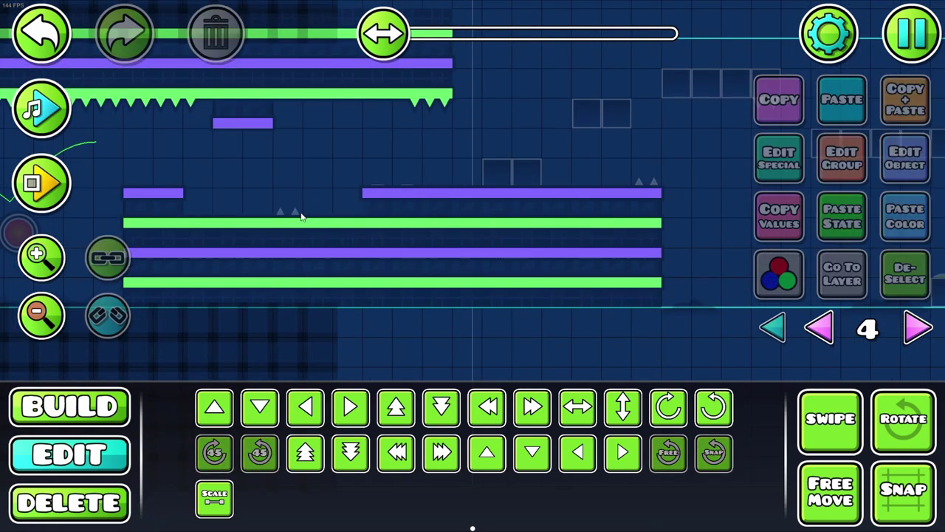
{"action": "scroll", "coordinate": [280, 175], "scroll_direction": "up", "scroll_amount": 1}
- Paste the decorated spikes and fit them onto the plain spikes of the lower green stripe
{"action": "key", "text": "1"}
{"action": "key", "text": "ctrl+v"}
{"action": "key", "text": "3"}
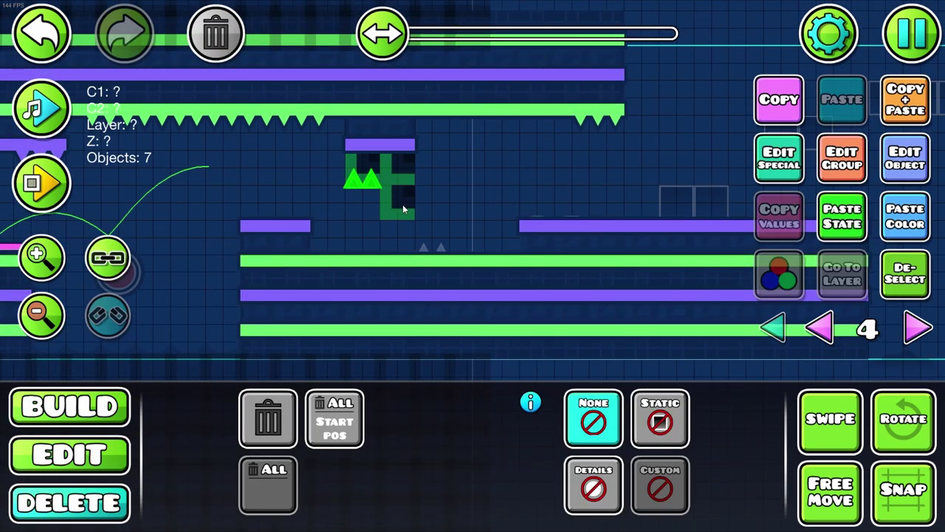
{"action": "key", "text": "2"}
{"action": "key", "text": "ctrl+z"}
{"action": "left_click", "coordinate": [395, 178]}
{"action": "scroll", "coordinate": [452, 218], "scroll_direction": "right", "scroll_amount": 10}
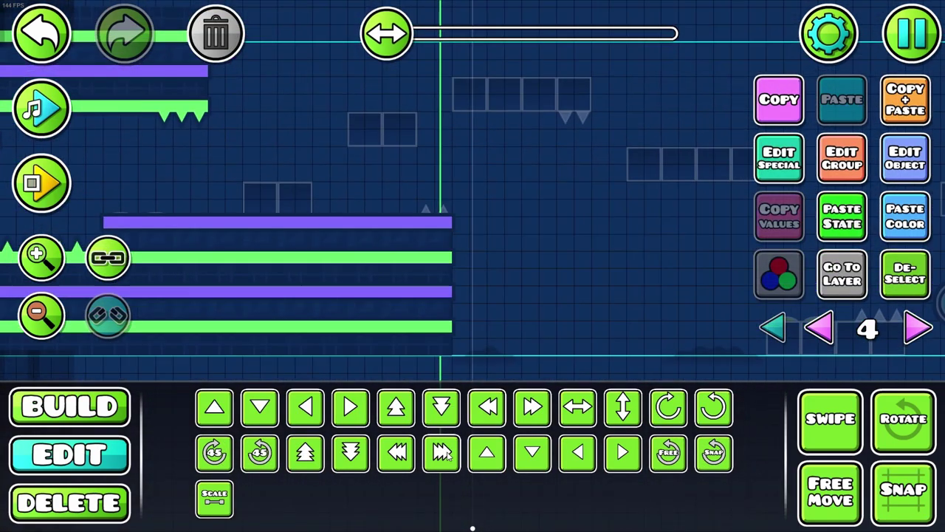
- Copy the thin yellow jump-pad slab onto the pads of the raised purple platform
{"action": "scroll", "coordinate": [529, 290], "scroll_direction": "left", "scroll_amount": 6}
{"action": "left_click", "coordinate": [529, 289]}
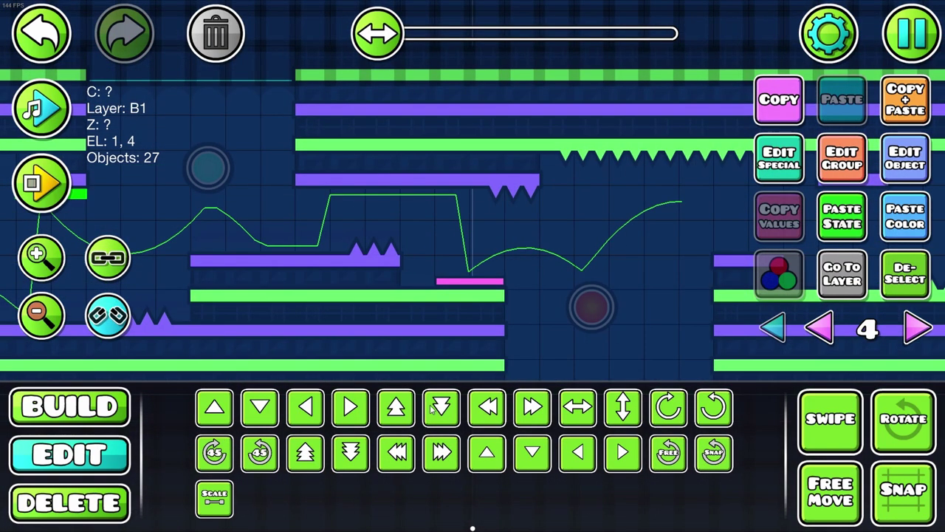
{"action": "key", "text": "1"}
{"action": "key", "text": "2"}
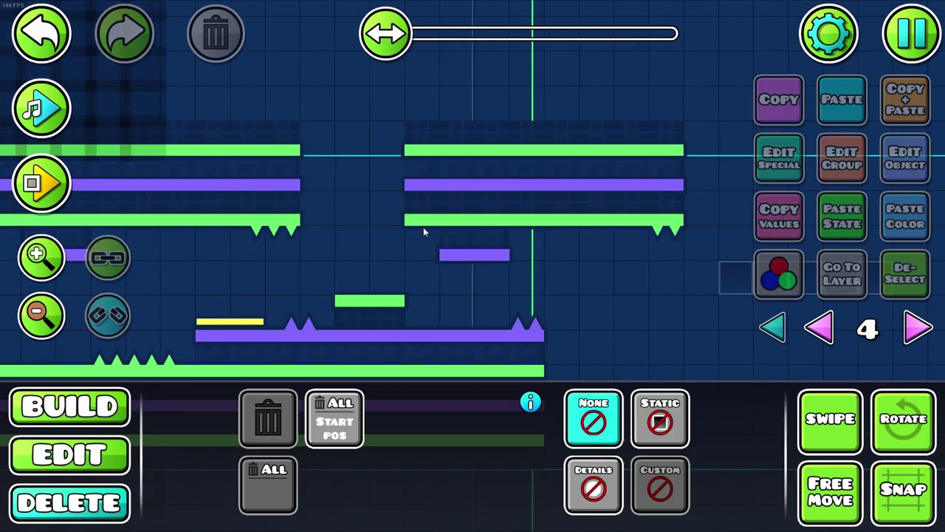
- Duplicate the end section of the green and purple striped ceiling for the next part of the level
{"action": "key", "text": "2"}
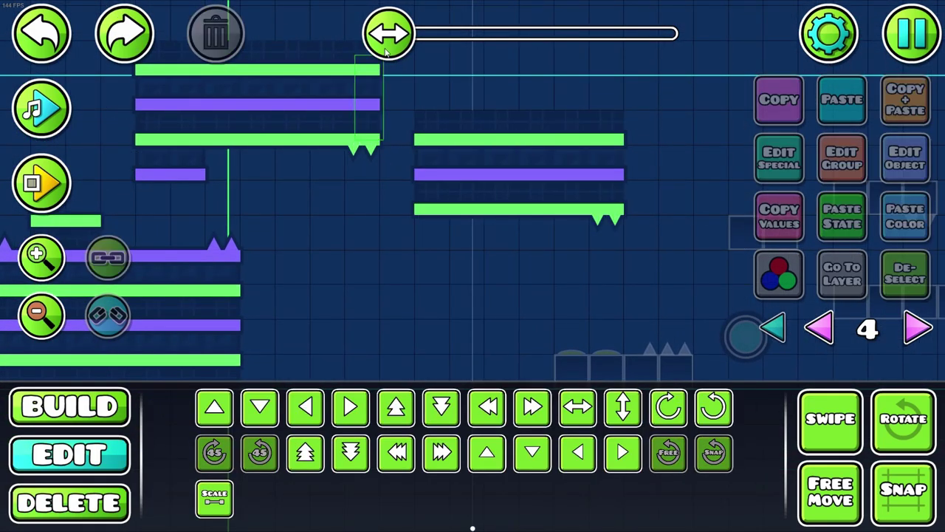
{"action": "key", "text": "ctrl+d"}
{"action": "scroll", "coordinate": [362, 73], "scroll_direction": "up", "scroll_amount": 1}
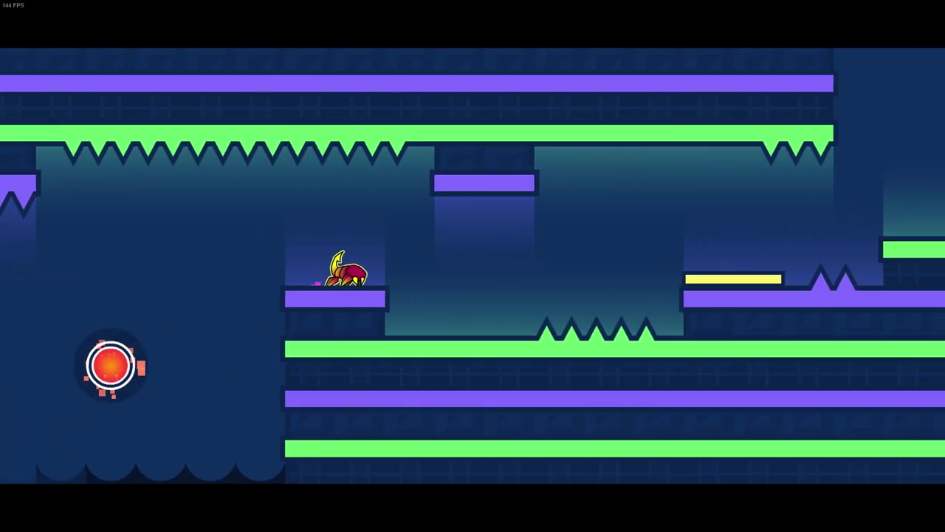
- Playtest the decorated platforms, spikes and jump pads in the middle of the level
{"action": "key", "text": "space"}
{"action": "key", "text": "space"}
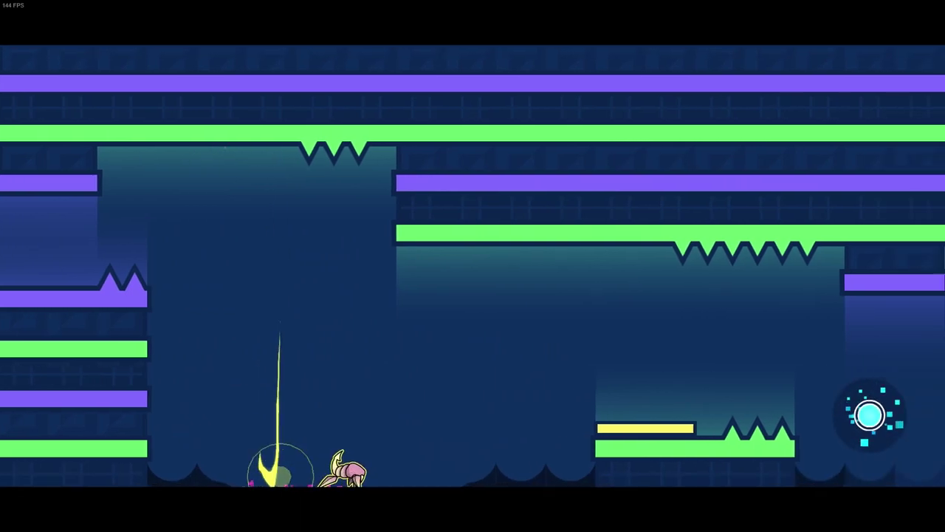
{"action": "key", "text": "space"}
{"action": "key", "text": "space"}
{"action": "key", "text": "space"}
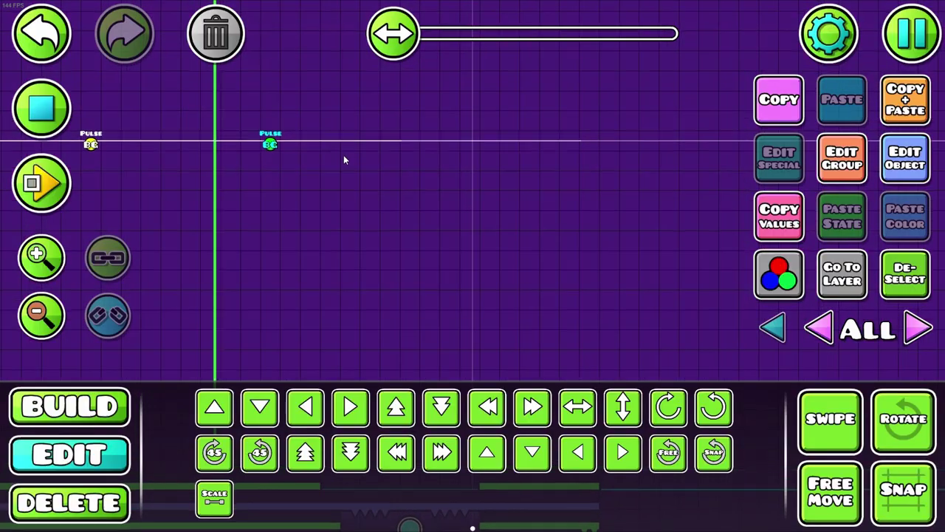
- Arrange copies of the BG Pulse trigger at intervals along the line above the level and select them as a group
{"action": "left_click_drag", "start_coordinate": [346, 175], "coordinate": [576, 192]}
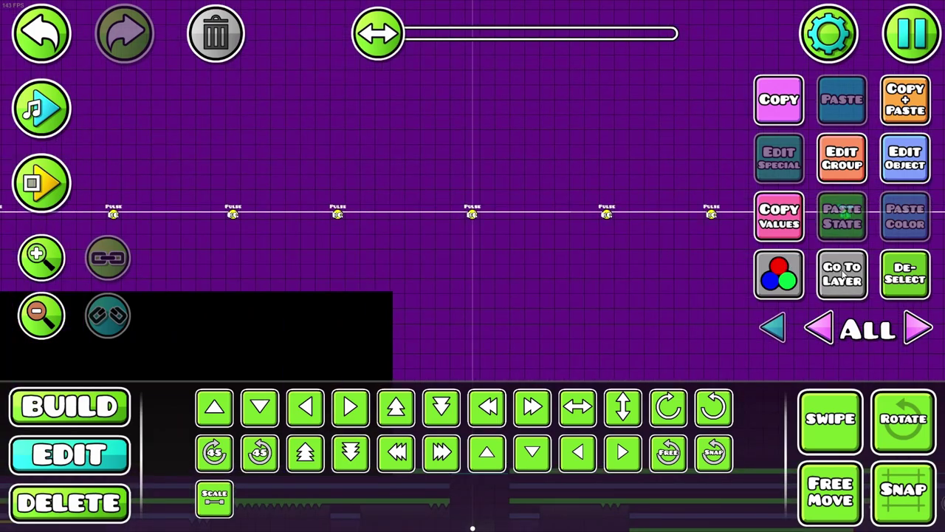
{"action": "left_click", "coordinate": [842, 273]}
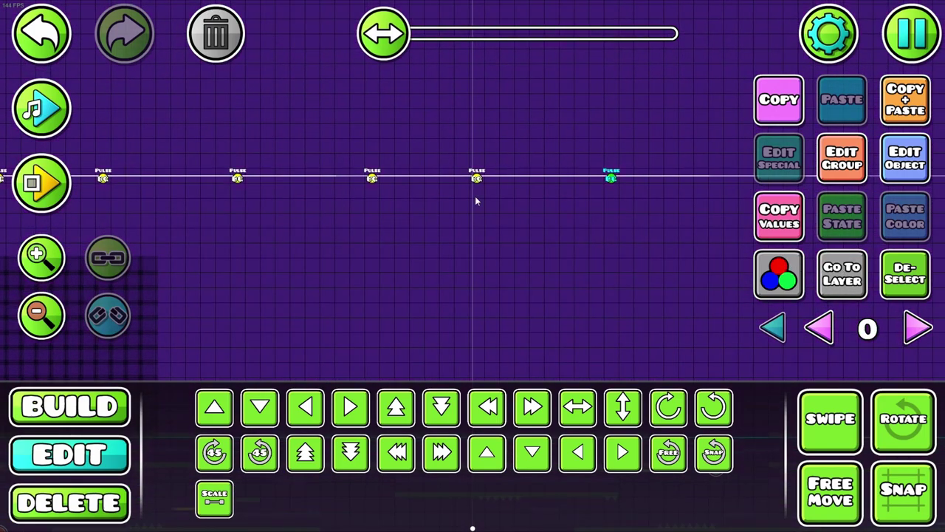
{"action": "left_click_drag", "start_coordinate": [176, 159], "coordinate": [302, 152]}
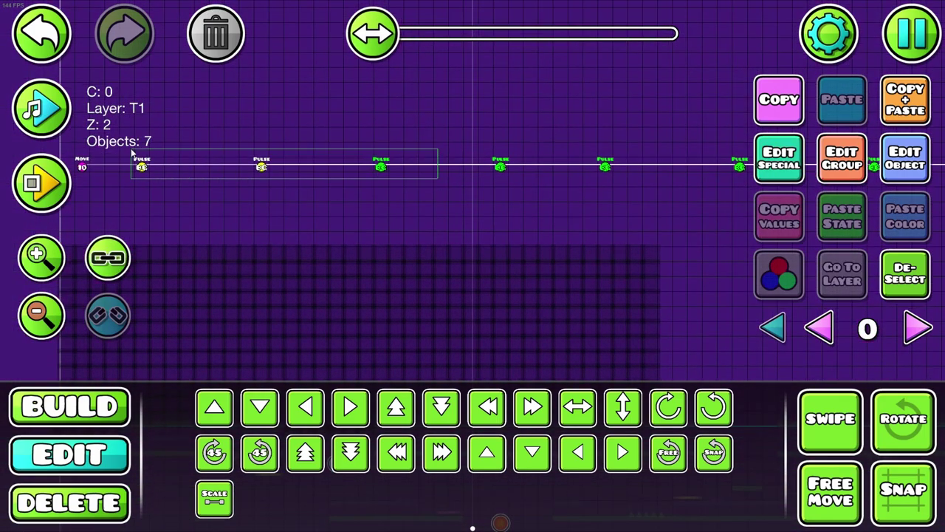
{"action": "scroll", "coordinate": [468, 210], "scroll_direction": "up", "scroll_amount": 1}
{"action": "scroll", "coordinate": [621, 180], "scroll_direction": "right", "scroll_amount": 3}
{"action": "left_click", "coordinate": [618, 176]}
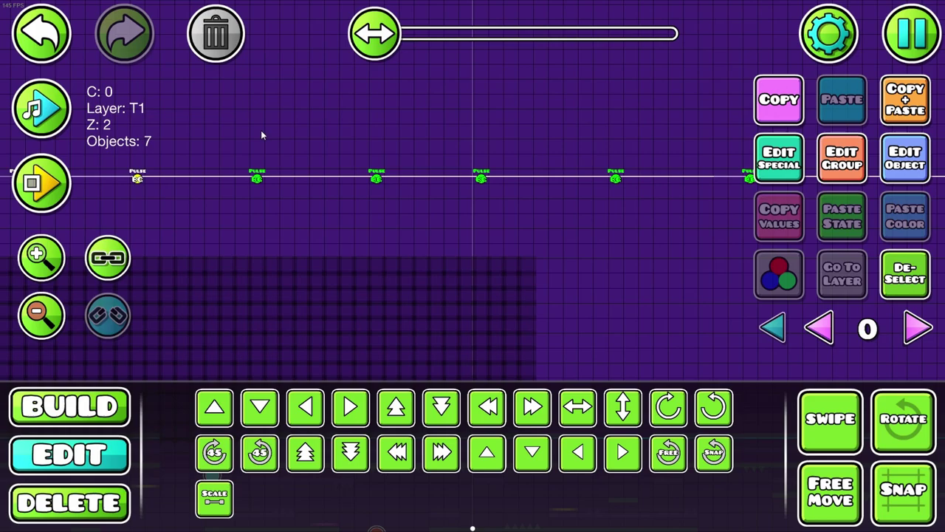
{"action": "scroll", "coordinate": [261, 135], "scroll_direction": "left", "scroll_amount": 3}
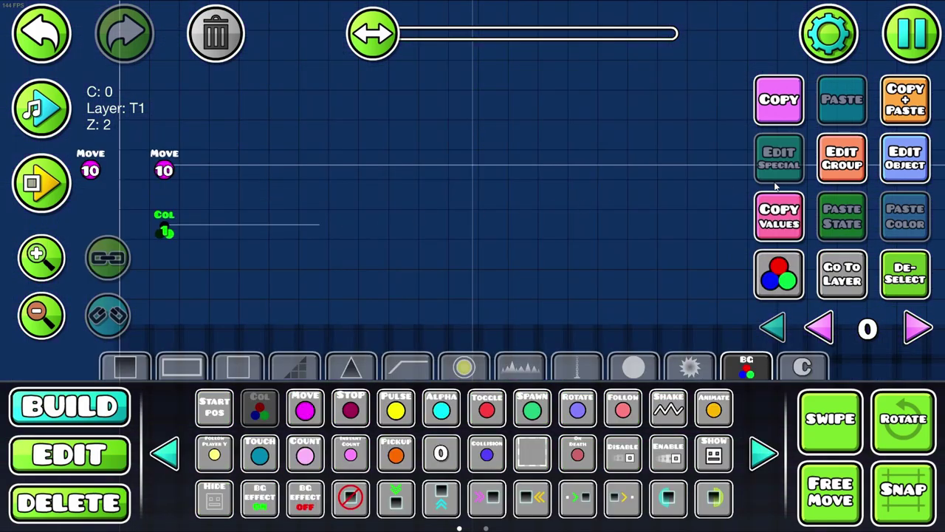
- Set the new Color trigger at the level start to target BG and paste the copied colour into it
{"action": "left_click", "coordinate": [906, 158]}
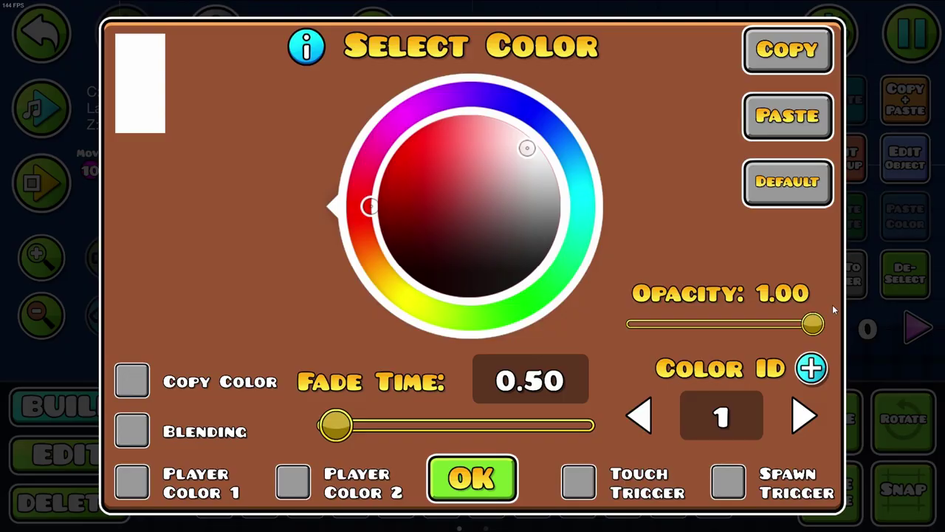
{"action": "left_click", "coordinate": [812, 368]}
{"action": "left_click", "coordinate": [295, 246]}
{"action": "left_click", "coordinate": [473, 414]}
{"action": "left_click", "coordinate": [812, 114]}
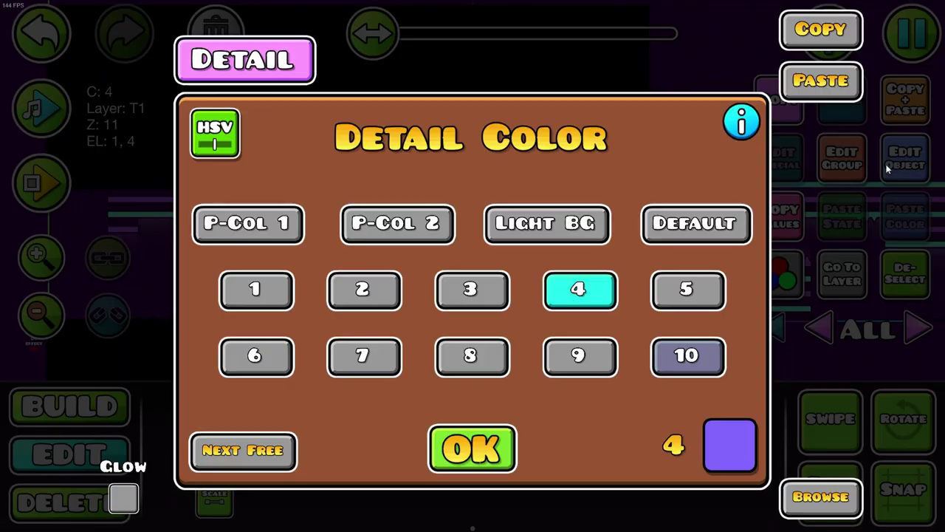
- Make colour channel 4 of the purple slabs copy the BG colour
{"action": "left_click", "coordinate": [745, 452]}
{"action": "left_click", "coordinate": [132, 380]}
{"action": "left_click", "coordinate": [720, 165]}
{"action": "left_click", "coordinate": [295, 247]}
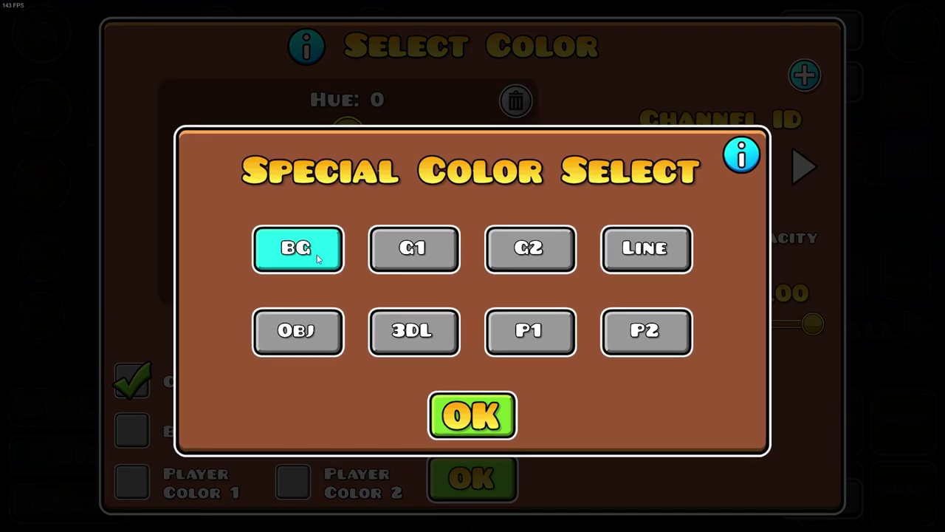
{"action": "left_click", "coordinate": [473, 414]}
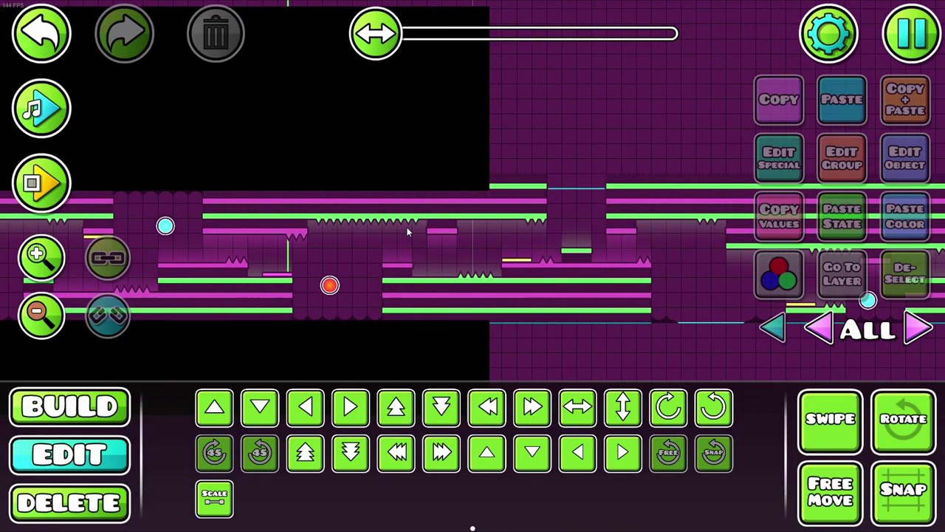
- Make the colour channel of the green slabs copy the BG colour, matching channel 4 of the purple slabs
{"action": "left_click", "coordinate": [42, 255]}
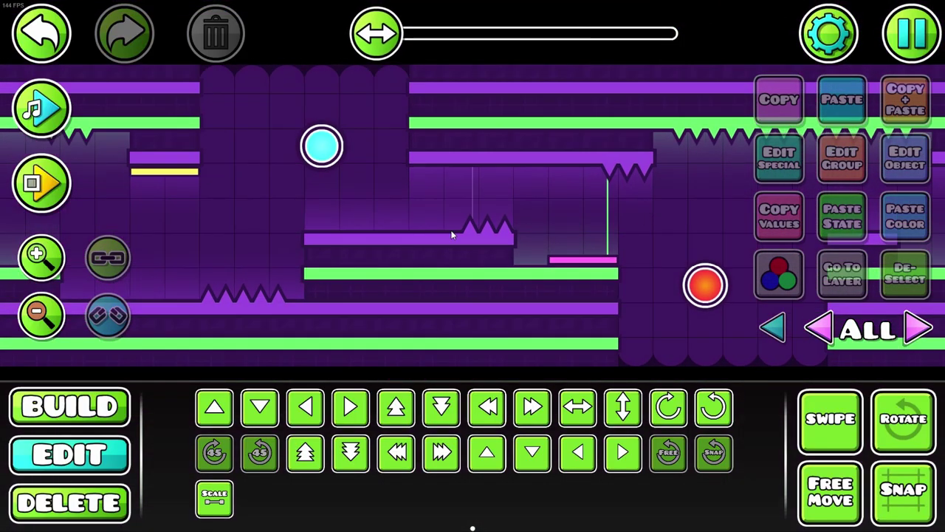
{"action": "left_click", "coordinate": [437, 268]}
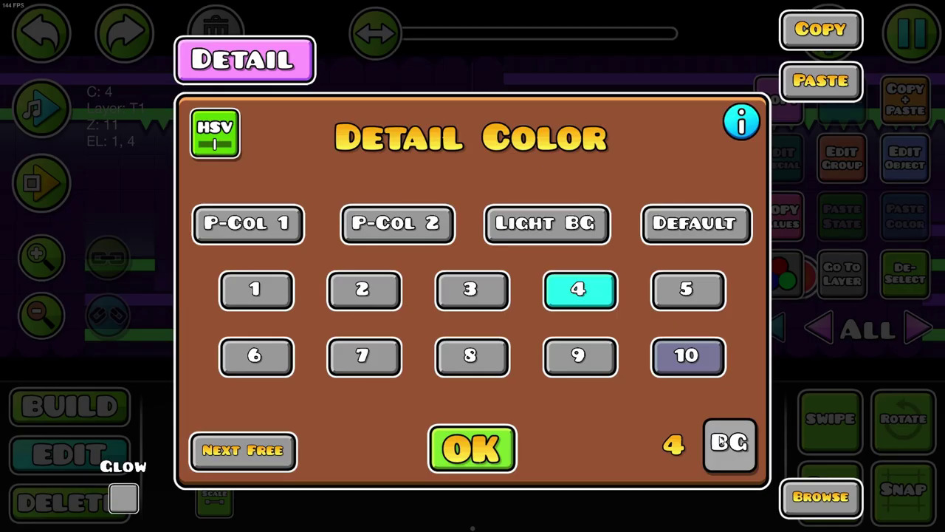
{"action": "left_click", "coordinate": [715, 441]}
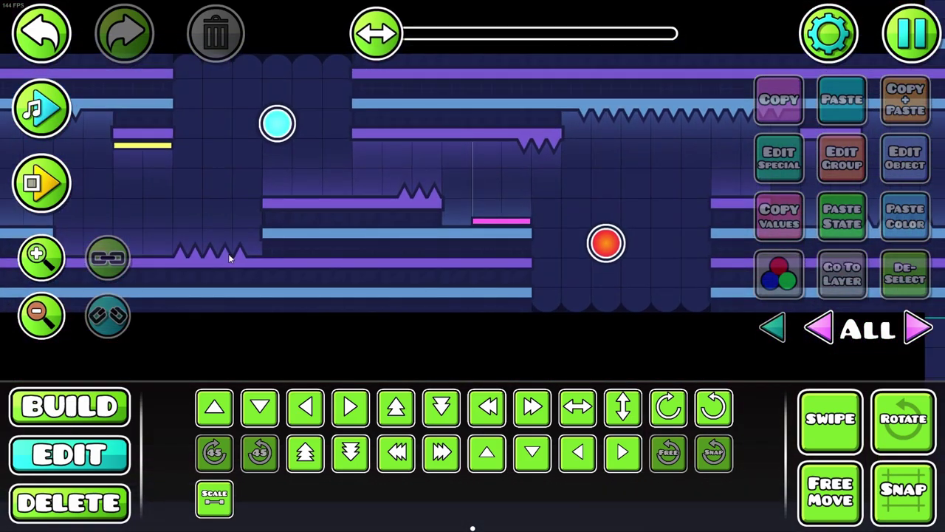
- Place square block tiles over the lower platforms on editor layer 6
{"action": "left_click_drag", "start_coordinate": [228, 253], "coordinate": [395, 258]}
{"action": "left_click", "coordinate": [919, 329]}
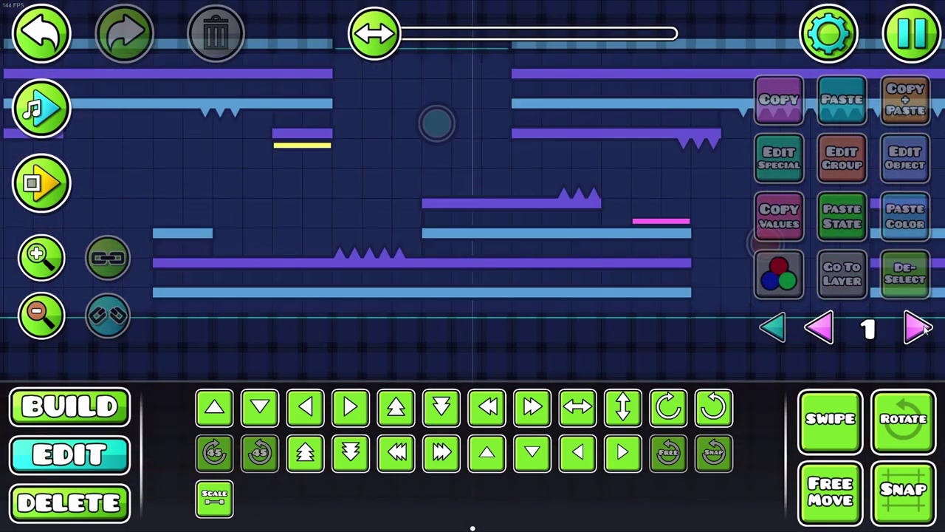
{"action": "left_click", "coordinate": [919, 328]}
{"action": "left_click", "coordinate": [920, 328]}
{"action": "left_click", "coordinate": [919, 328]}
{"action": "left_click", "coordinate": [919, 329]}
{"action": "left_click", "coordinate": [920, 328]}
{"action": "left_click_drag", "start_coordinate": [596, 273], "coordinate": [487, 274]}
{"action": "key", "text": "1"}
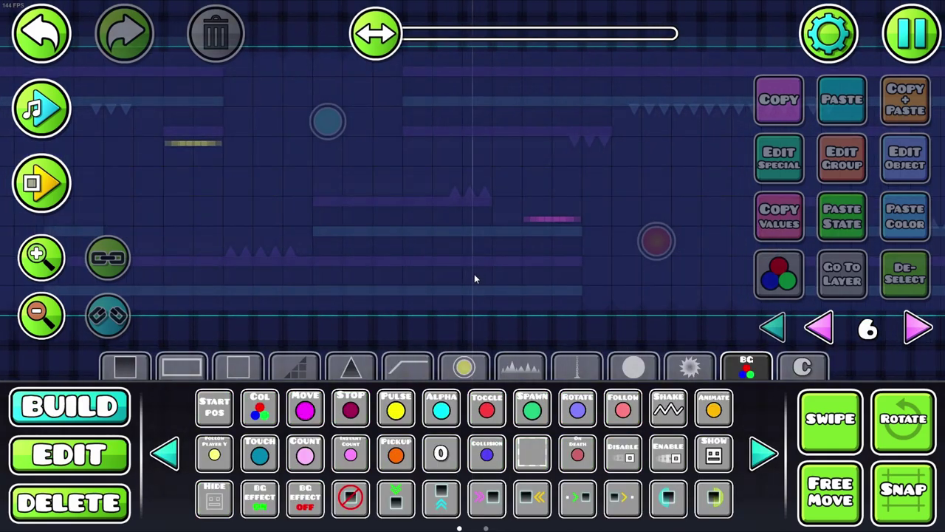
{"action": "left_click", "coordinate": [238, 367]}
{"action": "left_click", "coordinate": [355, 244]}
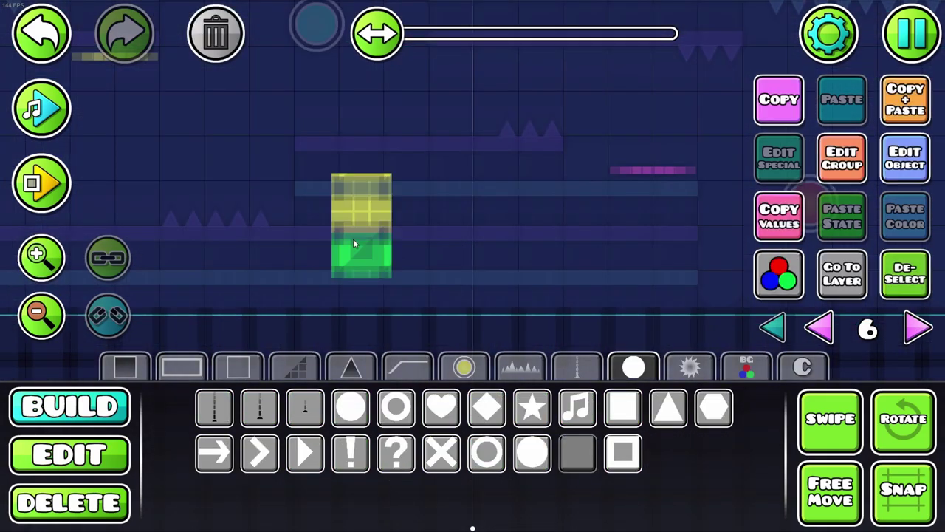
- Set the four block tiles to Z layer T2 with Z order 11
{"action": "key", "text": "2"}
{"action": "key", "text": "g"}
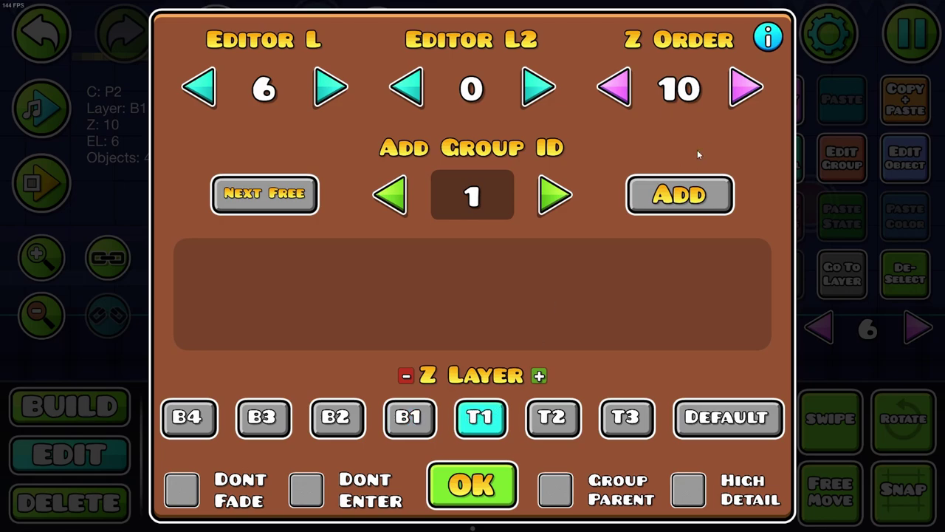
{"action": "left_click", "coordinate": [742, 103]}
{"action": "left_click", "coordinate": [743, 99]}
{"action": "left_click", "coordinate": [743, 99]}
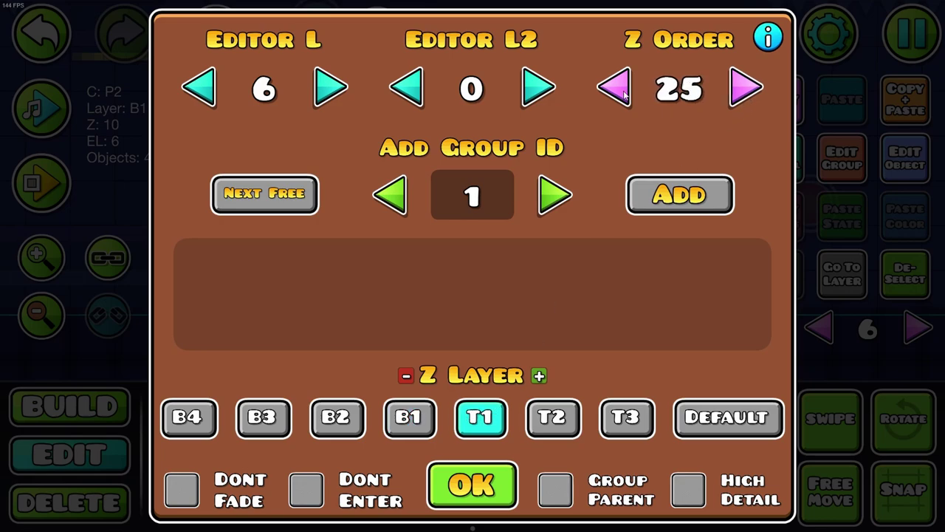
{"action": "key", "text": "Escape"}
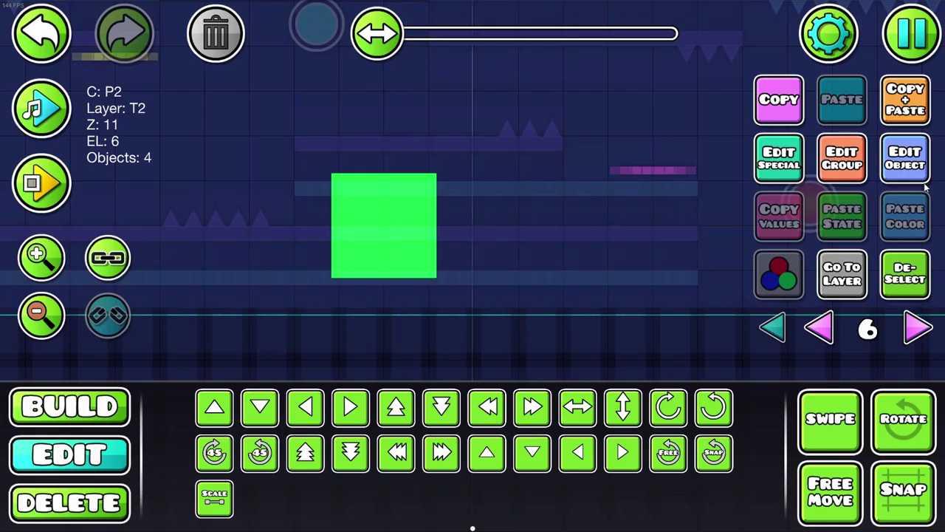
- Extend the outlined dark block and build square blocks of different sizes along the level's boundary lines
{"action": "key", "text": "f"}
{"action": "key", "text": "Escape"}
{"action": "left_click", "coordinate": [469, 269]}
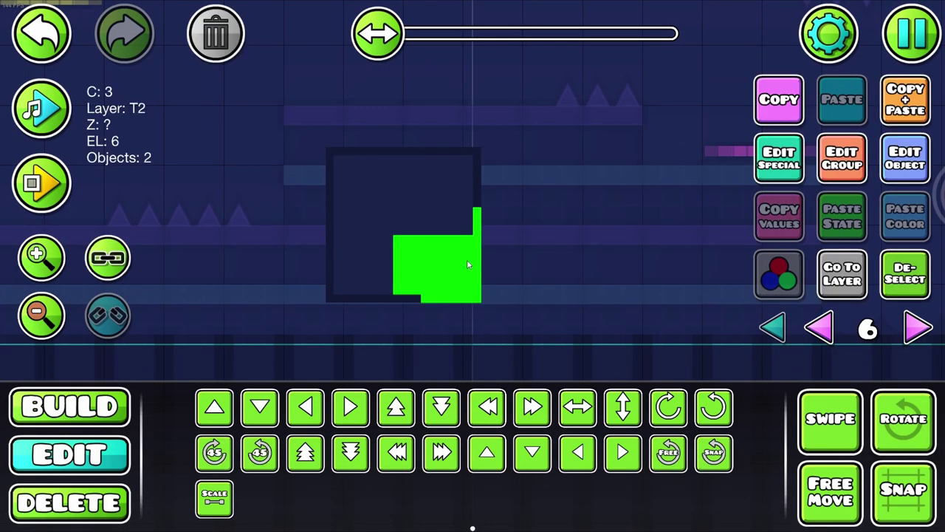
{"action": "left_click", "coordinate": [458, 267]}
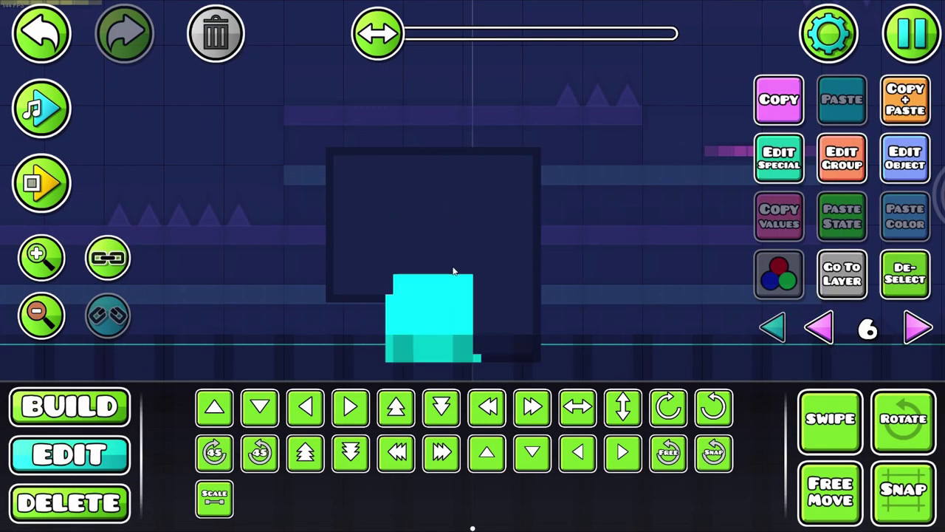
{"action": "left_click", "coordinate": [774, 328]}
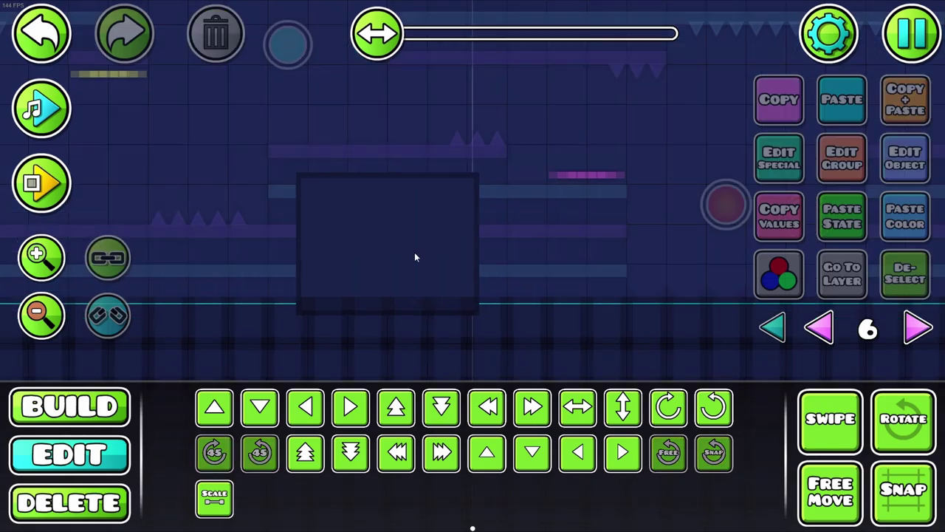
{"action": "left_click_drag", "start_coordinate": [421, 285], "coordinate": [414, 220]}
{"action": "scroll", "coordinate": [414, 215], "scroll_direction": "up", "scroll_amount": 2}
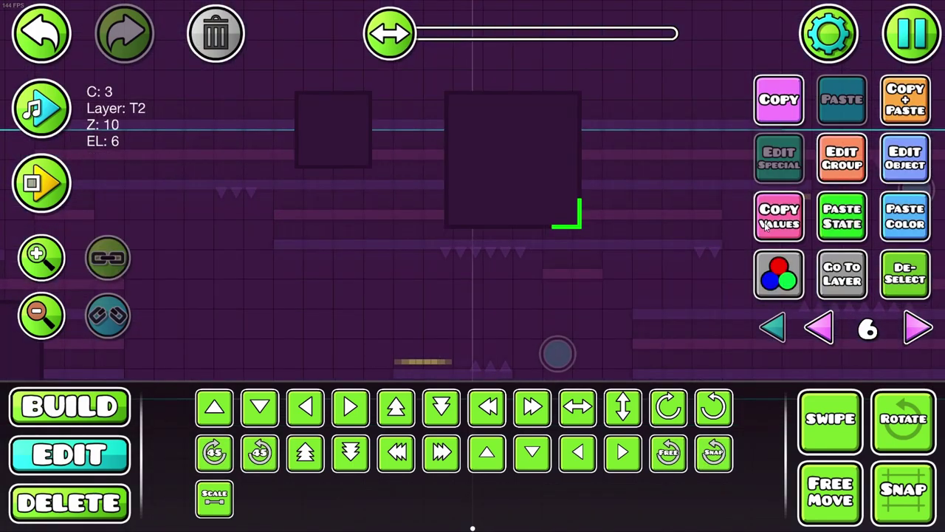
- Place an X with Z order 12 scaled to 2.02 on the large dark square and copy it onto the smaller square
{"action": "key", "text": "1"}
{"action": "left_click", "coordinate": [841, 170]}
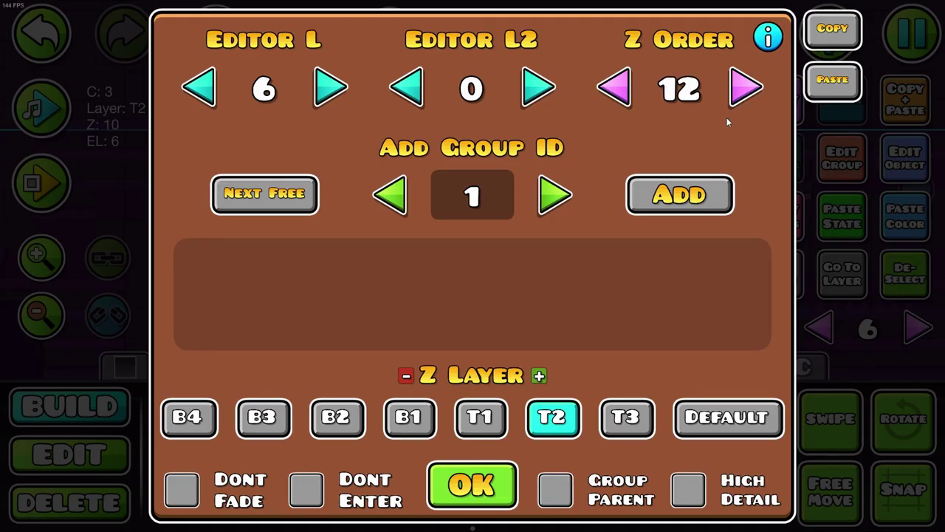
{"action": "key", "text": "Escape"}
{"action": "key", "text": "2"}
{"action": "left_click", "coordinate": [214, 498]}
{"action": "left_click_drag", "start_coordinate": [325, 154], "coordinate": [491, 154]}
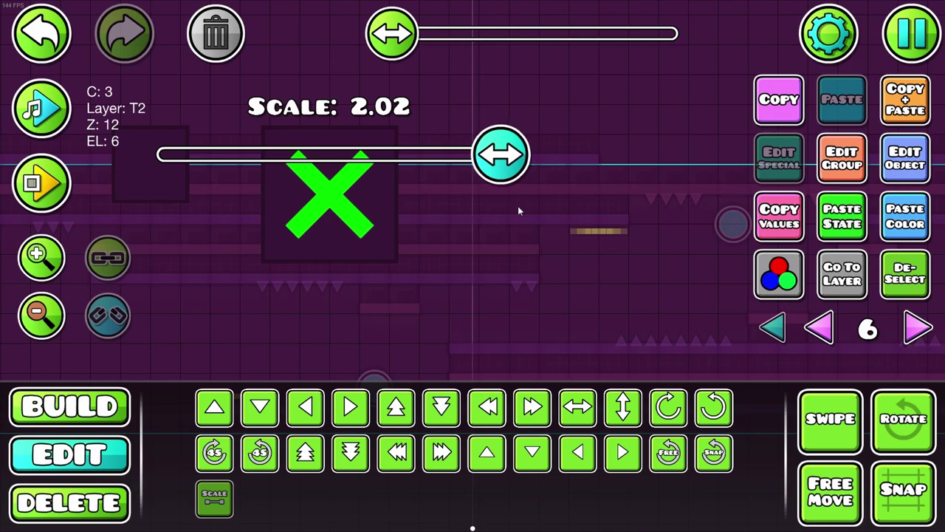
{"action": "left_click_drag", "start_coordinate": [517, 212], "coordinate": [513, 209]}
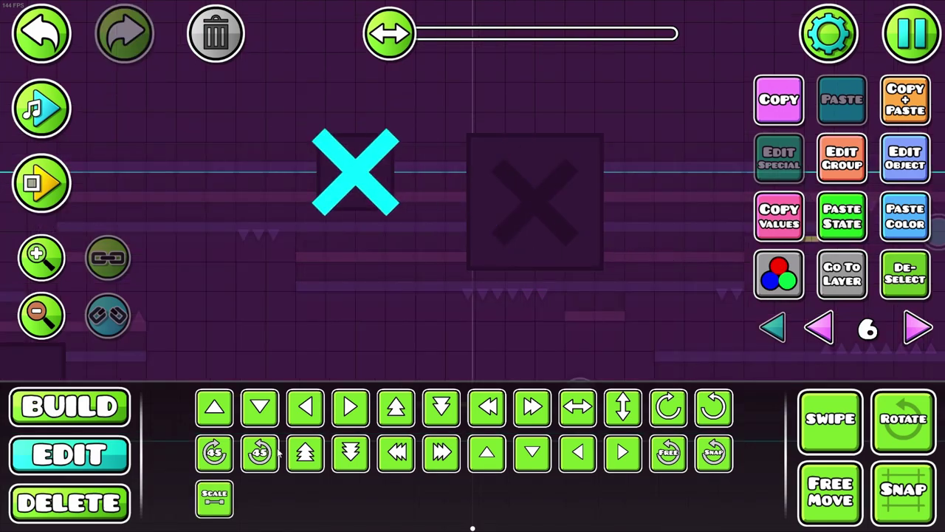
{"action": "left_click_drag", "start_coordinate": [281, 161], "coordinate": [308, 161]}
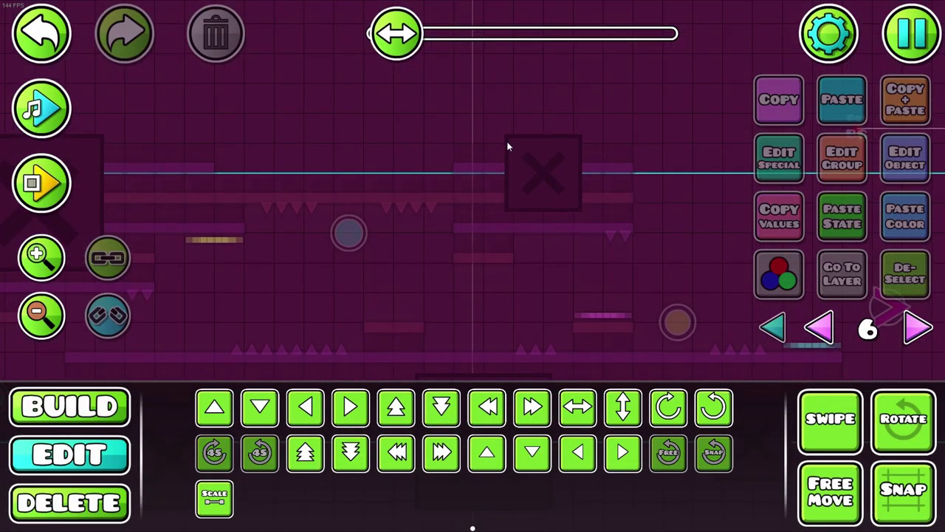
- Build a thin bar on editor layer 6, scale it to 0.75 and rotate it diagonally to link two dark squares
{"action": "key", "text": "1"}
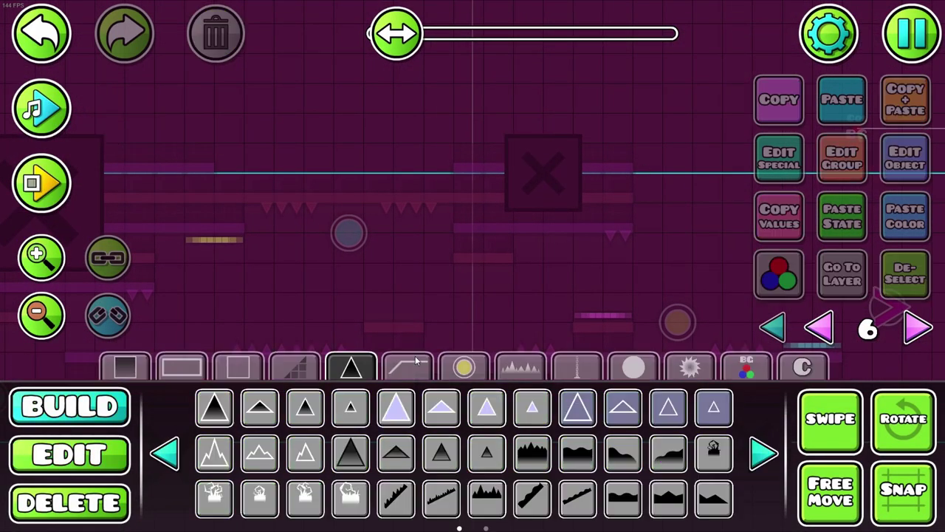
{"action": "left_click", "coordinate": [407, 368]}
{"action": "scroll", "coordinate": [628, 191], "scroll_direction": "up", "scroll_amount": 3}
{"action": "left_click", "coordinate": [245, 210]}
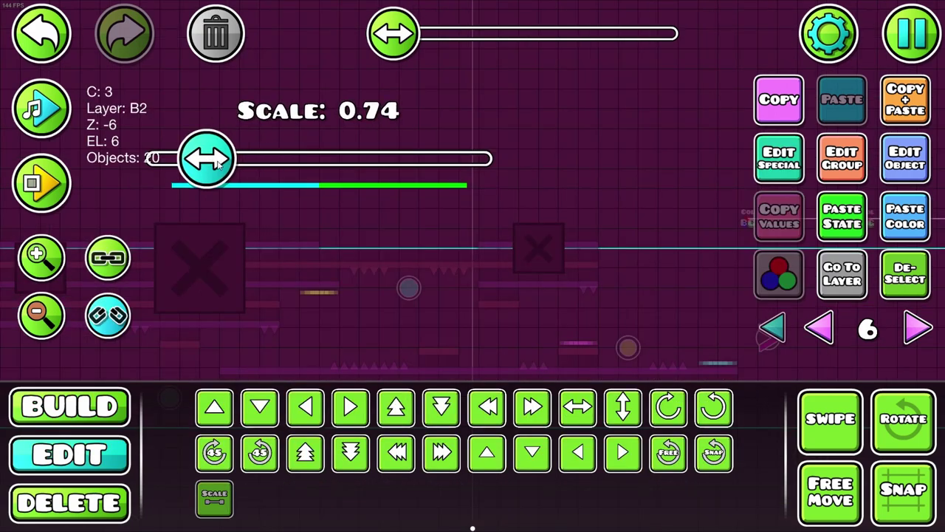
{"action": "left_click_drag", "start_coordinate": [205, 160], "coordinate": [221, 164]}
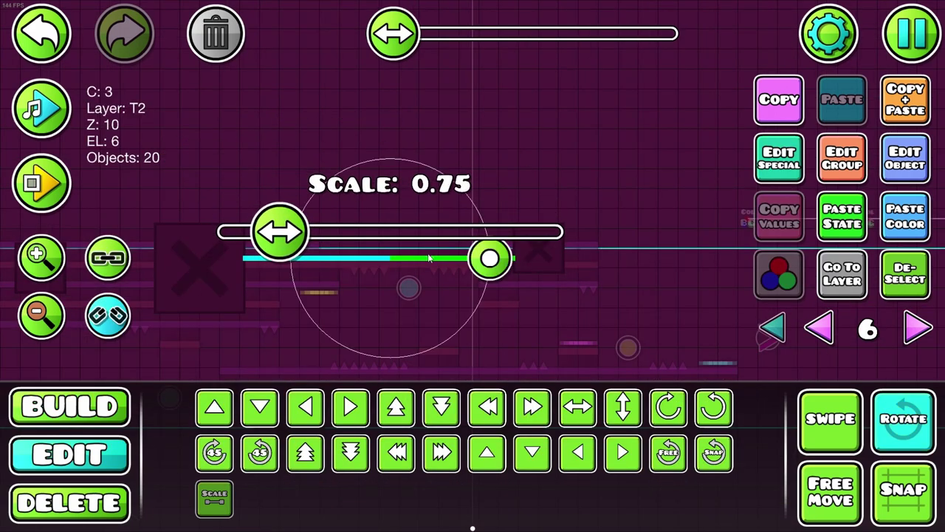
{"action": "left_click_drag", "start_coordinate": [489, 258], "coordinate": [566, 246]}
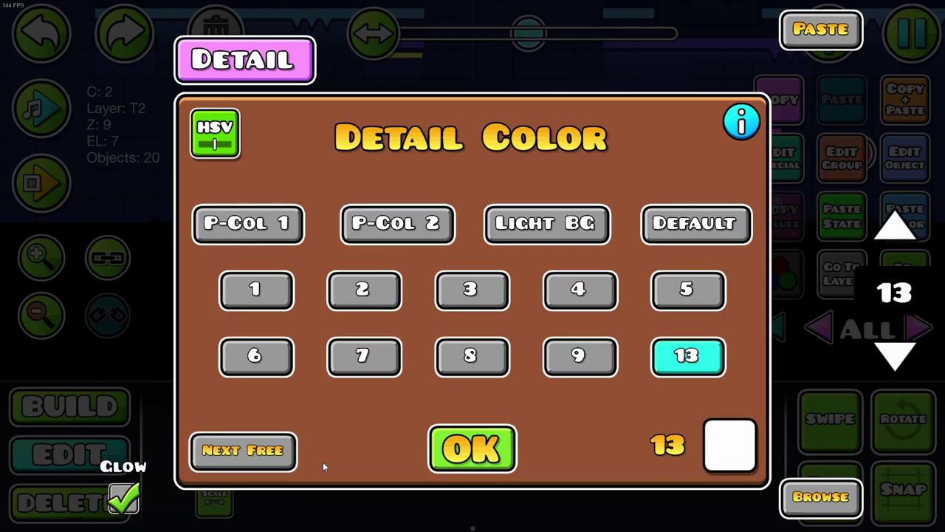
- Adjust the opacity of colour channel 13 and add angled shadow glow along the diagonal bars between the dark squares
{"action": "left_click", "coordinate": [724, 454]}
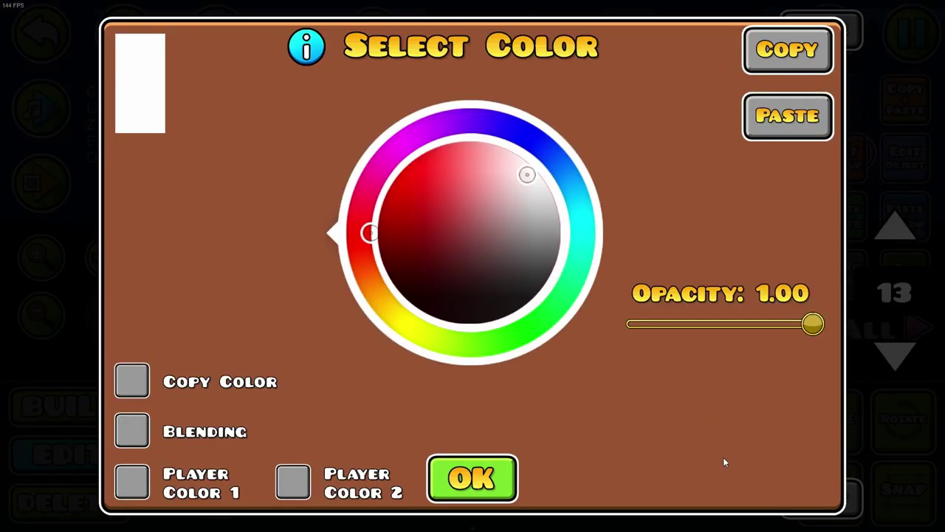
{"action": "left_click_drag", "start_coordinate": [776, 336], "coordinate": [764, 336]}
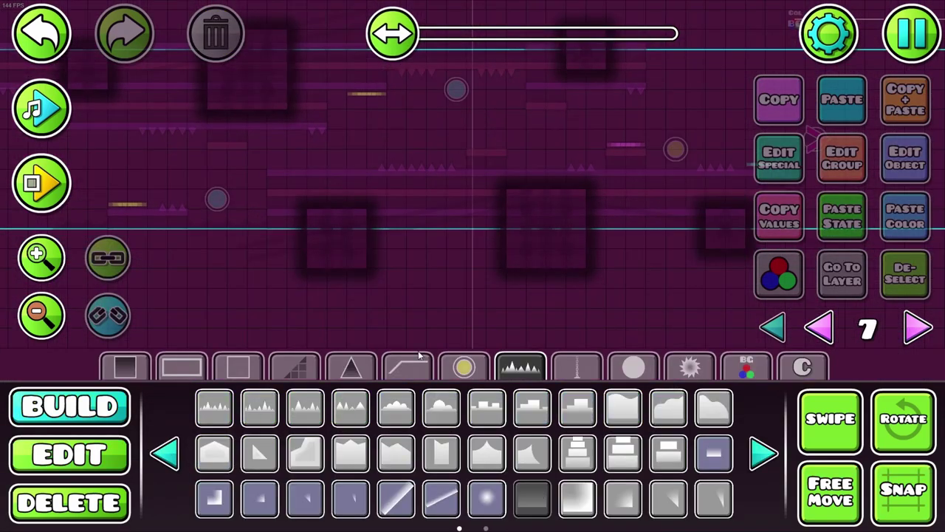
{"action": "left_click", "coordinate": [505, 303]}
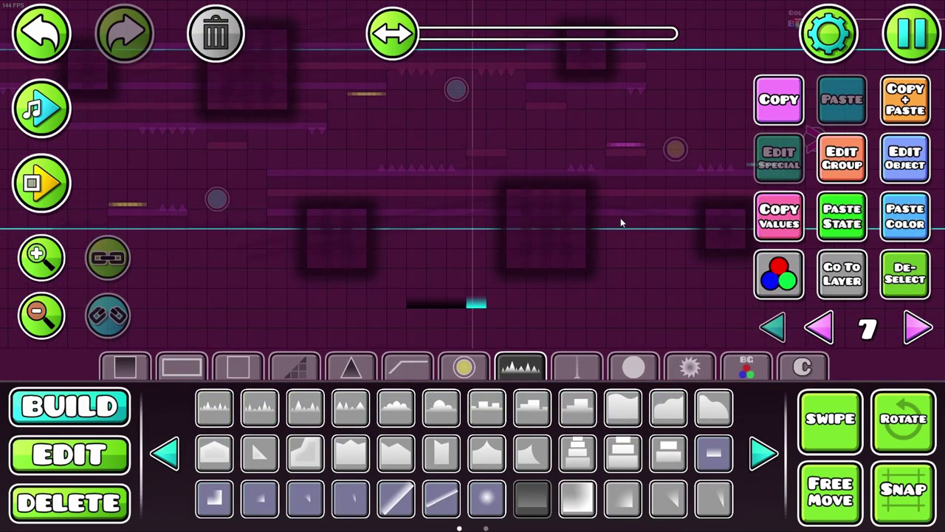
{"action": "key", "text": "2"}
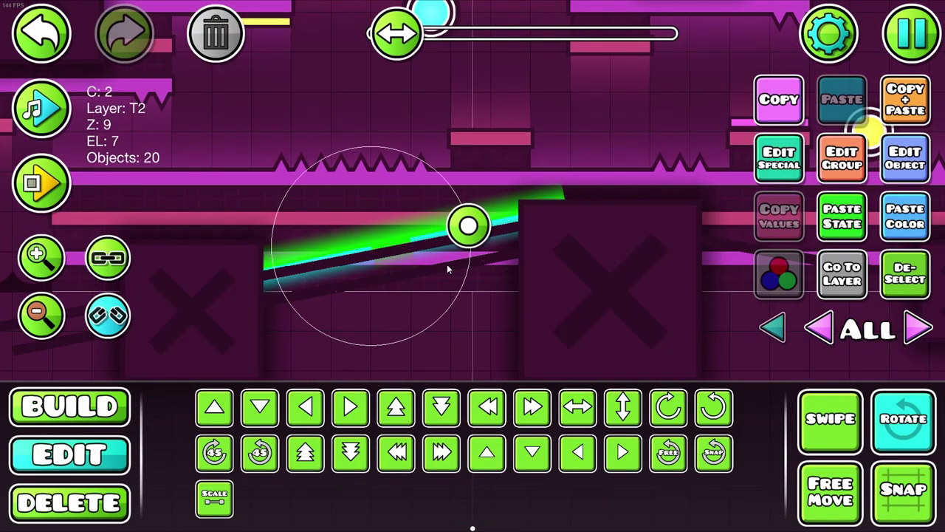
{"action": "left_click_drag", "start_coordinate": [445, 250], "coordinate": [428, 270]}
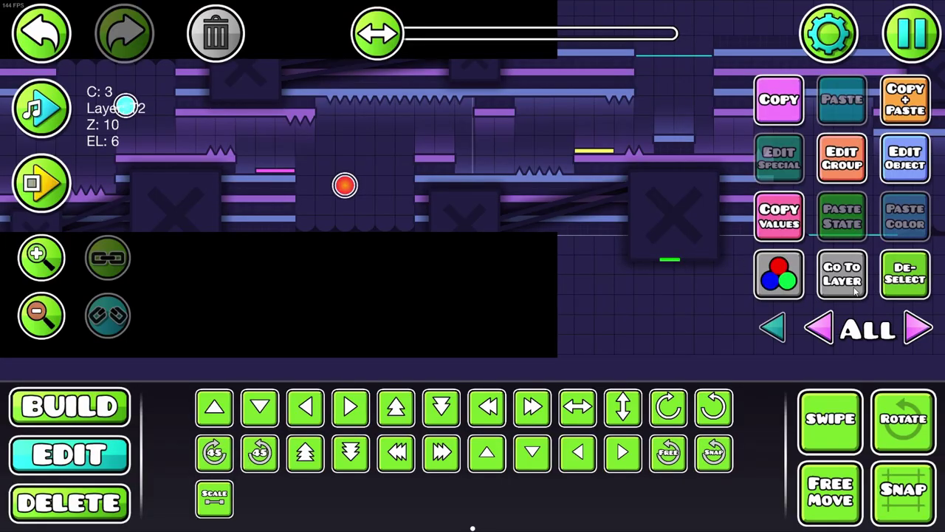
- Set up 3-second vertical Move triggers for groups 13 and 14, using Ease In Out 2.00 and Move Y 7 for group 14
{"action": "left_click", "coordinate": [854, 291]}
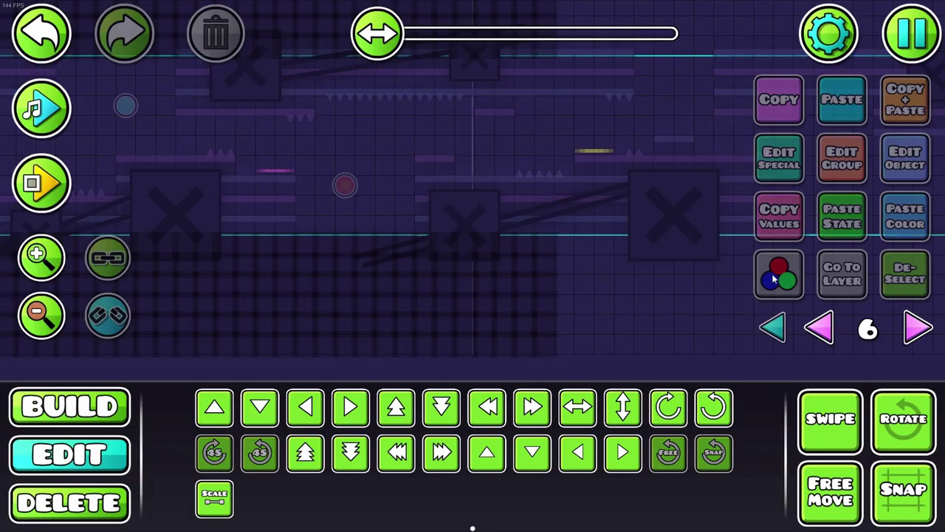
{"action": "left_click", "coordinate": [45, 315]}
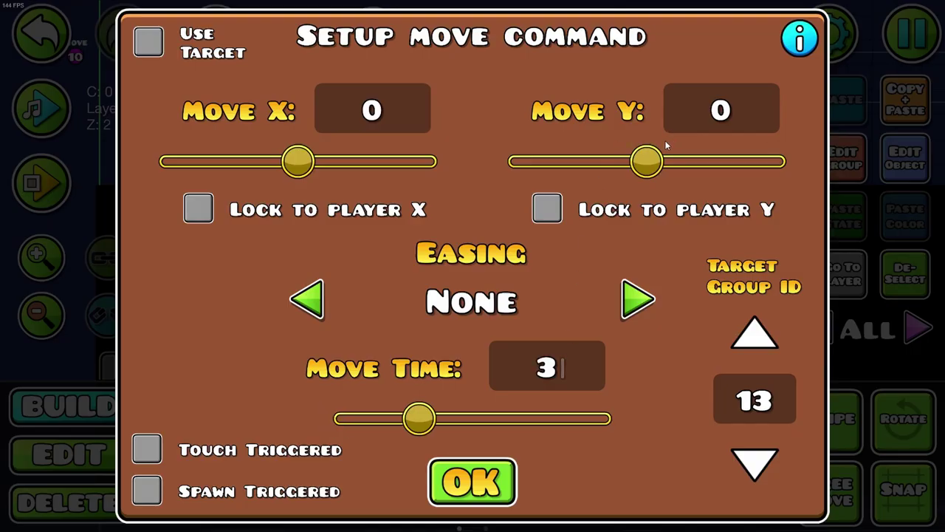
{"action": "type", "text": "-"}
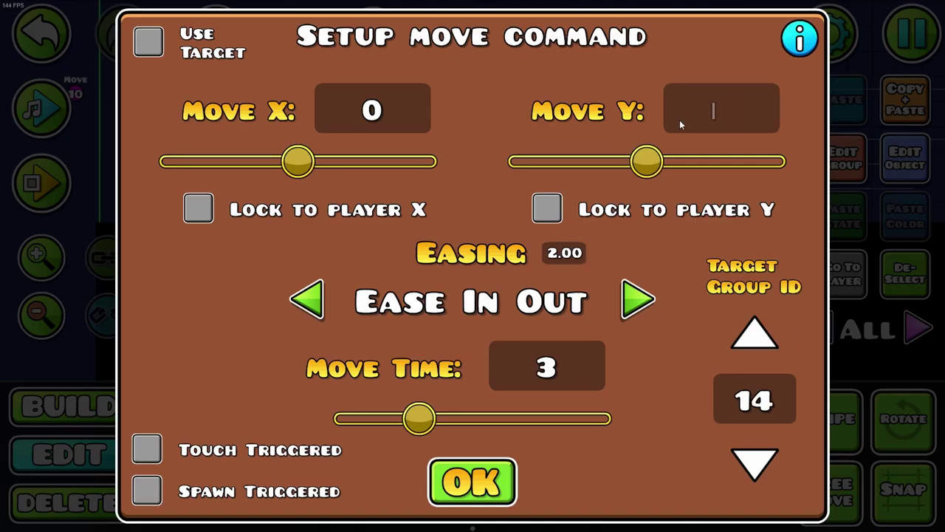
{"action": "type", "text": "7"}
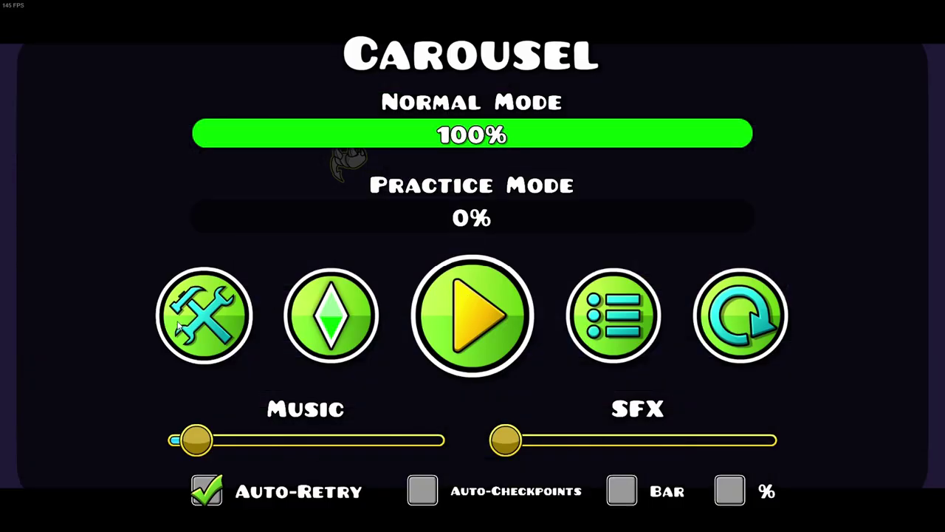
{"action": "left_click", "coordinate": [185, 317]}
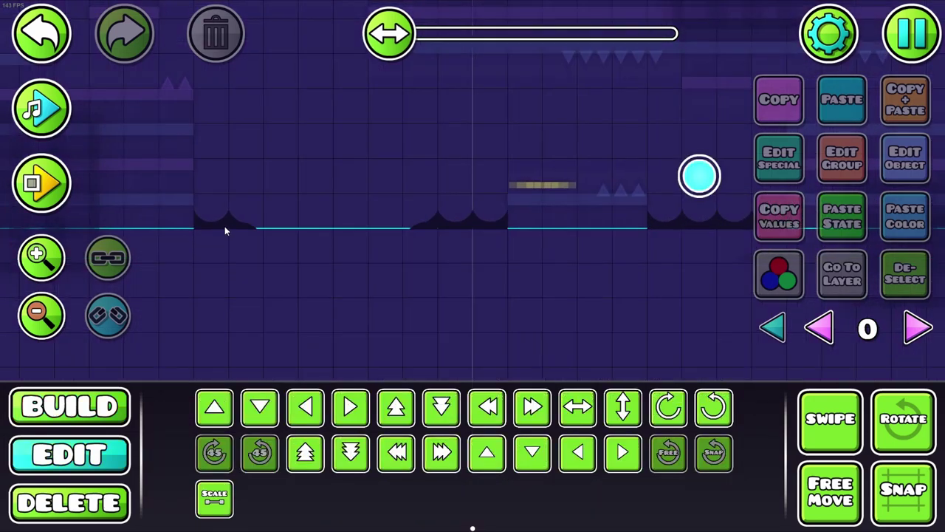
- Examine the scalloped pit pieces and the slabs on editor layers 0 and 1
{"action": "left_click_drag", "start_coordinate": [492, 205], "coordinate": [540, 233]}
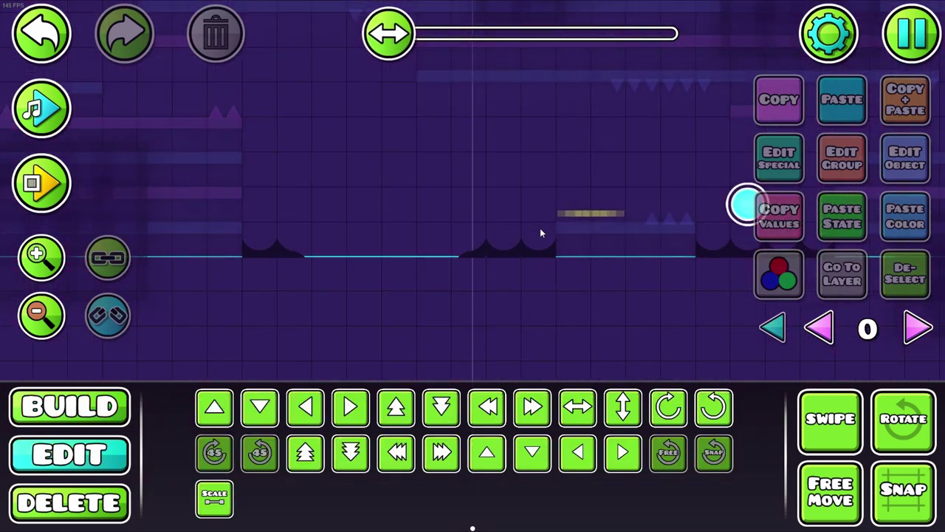
{"action": "left_click", "coordinate": [918, 328]}
{"action": "left_click", "coordinate": [918, 328]}
{"action": "left_click", "coordinate": [820, 328]}
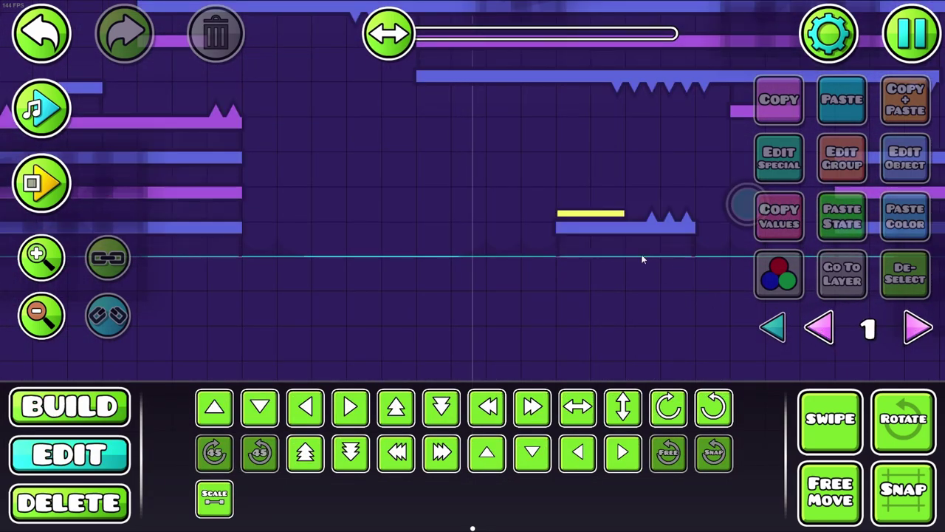
{"action": "left_click", "coordinate": [618, 223]}
{"action": "left_click", "coordinate": [842, 273]}
{"action": "key", "text": "3"}
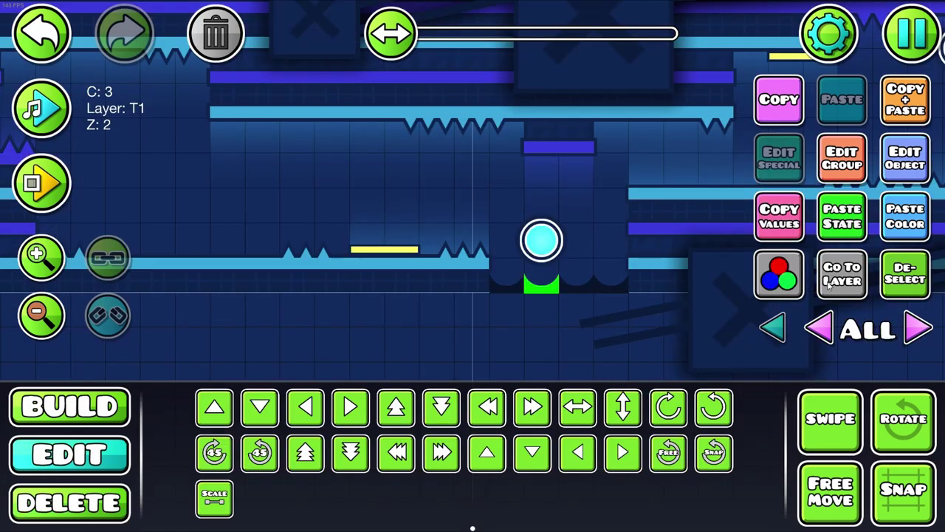
- Replace the scalloped pit pieces on editor layer 0 with a row of black wavy-topped pieces along the ground line
{"action": "left_click", "coordinate": [918, 328]}
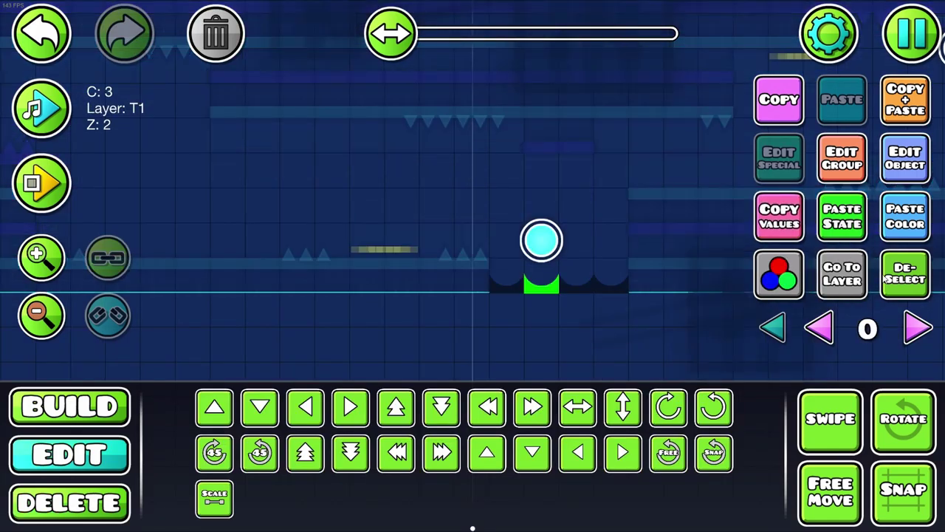
{"action": "left_click", "coordinate": [626, 289]}
{"action": "left_click", "coordinate": [495, 288]}
{"action": "key", "text": "1"}
{"action": "left_click", "coordinate": [512, 292]}
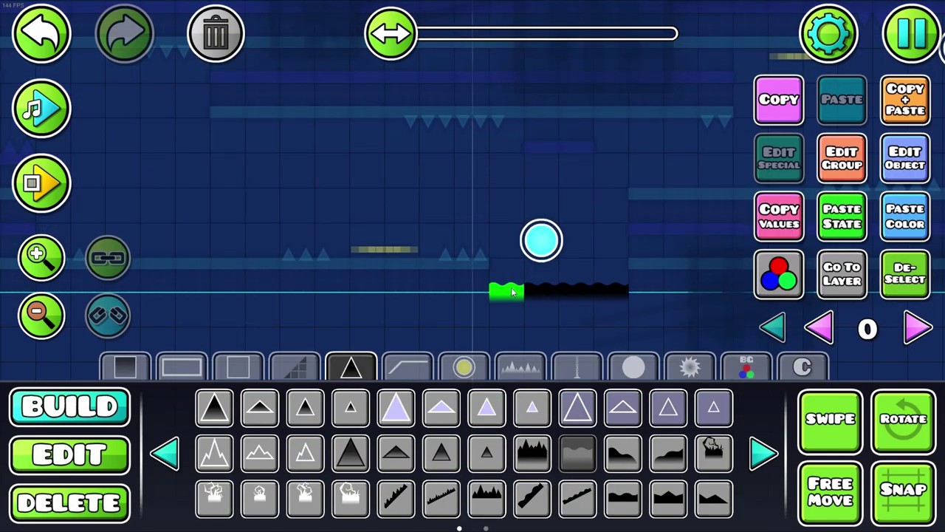
{"action": "key", "text": "2"}
{"action": "left_click", "coordinate": [819, 328]}
{"action": "left_click", "coordinate": [906, 273]}
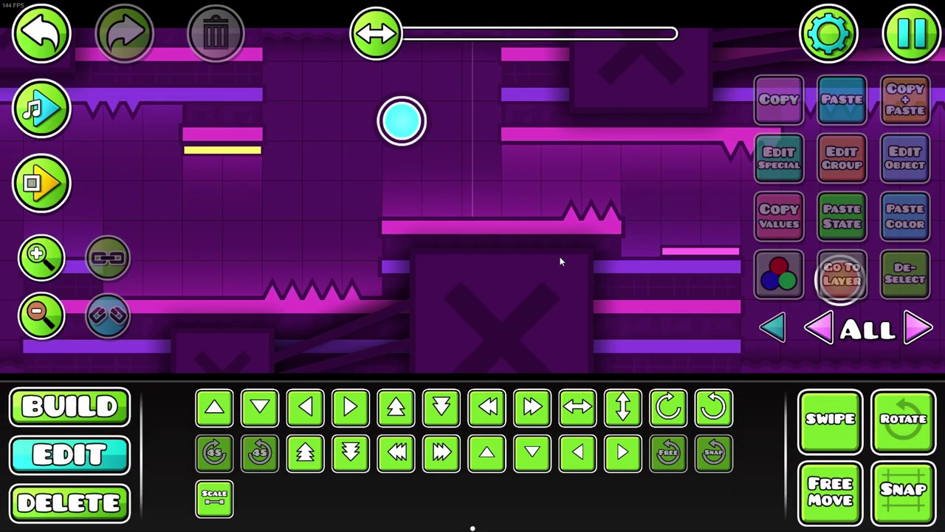
- Surround the cyan orb with a dark circle on editor layers 1 and 4, using layer B1 and Z order 9
{"action": "key", "text": "1"}
{"action": "left_click_drag", "start_coordinate": [481, 269], "coordinate": [337, 228]}
{"action": "key", "text": "2"}
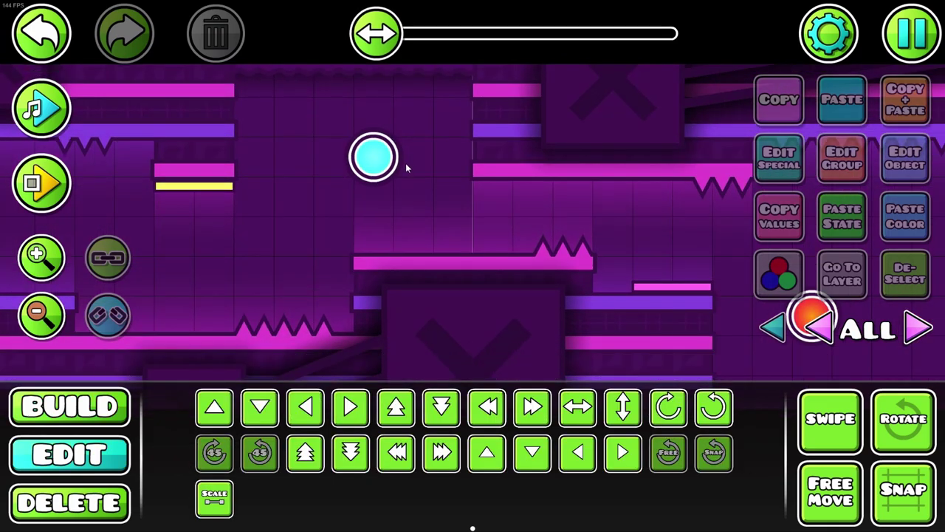
{"action": "left_click", "coordinate": [392, 159]}
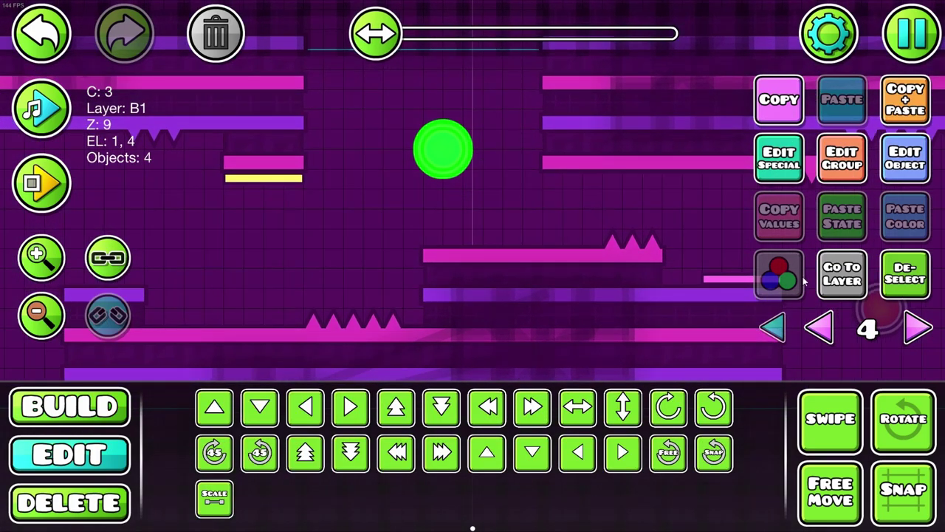
{"action": "left_click", "coordinate": [582, 167]}
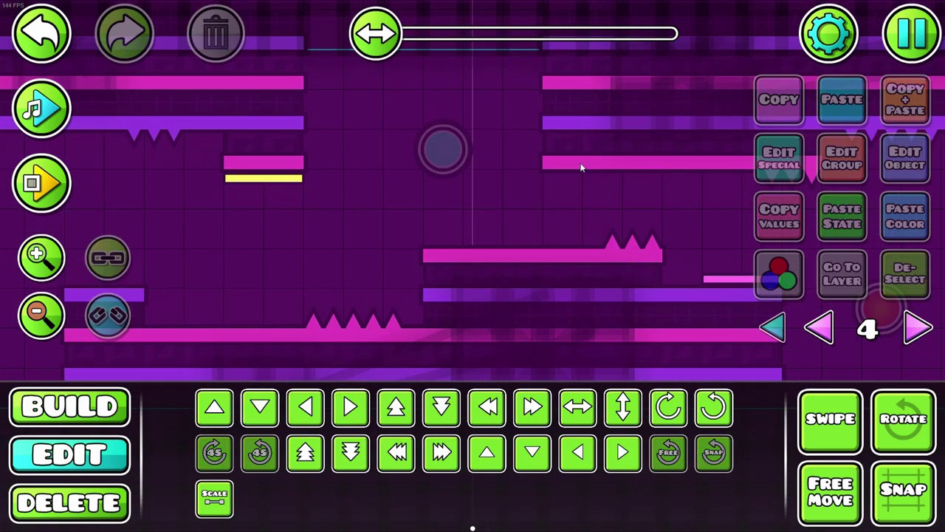
- Try a cross with Z order 10 behind the cyan orb, scaled to 1.30
{"action": "left_click", "coordinate": [444, 149]}
{"action": "key", "text": "1"}
{"action": "left_click", "coordinate": [441, 149]}
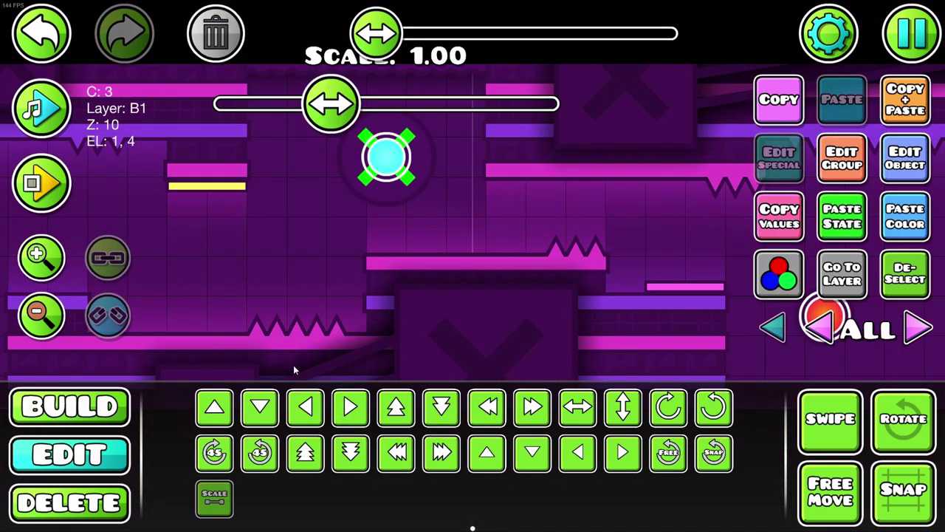
{"action": "left_click_drag", "start_coordinate": [347, 129], "coordinate": [402, 130]}
{"action": "key", "text": "1"}
{"action": "scroll", "coordinate": [515, 374], "scroll_direction": "up", "scroll_amount": 1}
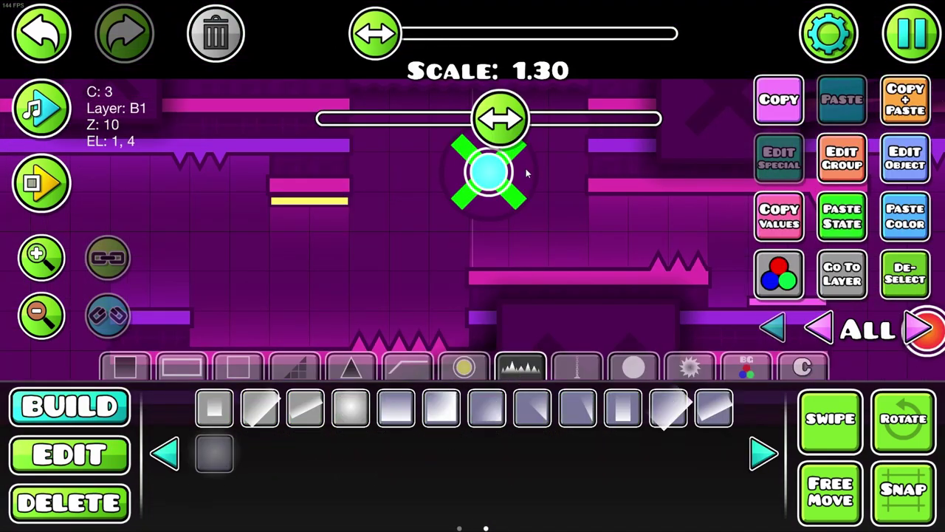
{"action": "key", "text": "2"}
{"action": "key", "text": "ctrl+z"}
{"action": "key", "text": "Right"}
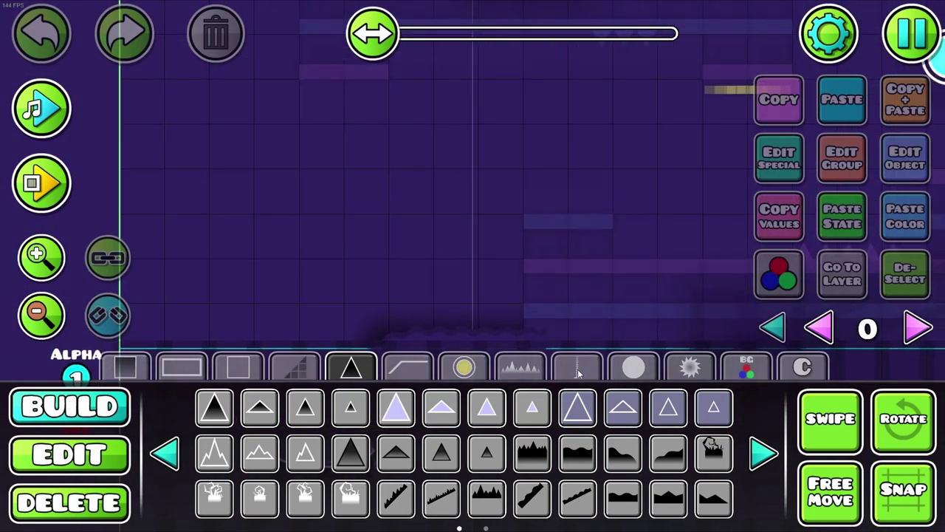
- Build vertical columns of small white dots on colour channel 1, each backed by a round dark glow, on editor layer 0
{"action": "left_click", "coordinate": [577, 367]}
{"action": "left_click", "coordinate": [351, 367]}
{"action": "left_click", "coordinate": [347, 298]}
{"action": "key", "text": "2"}
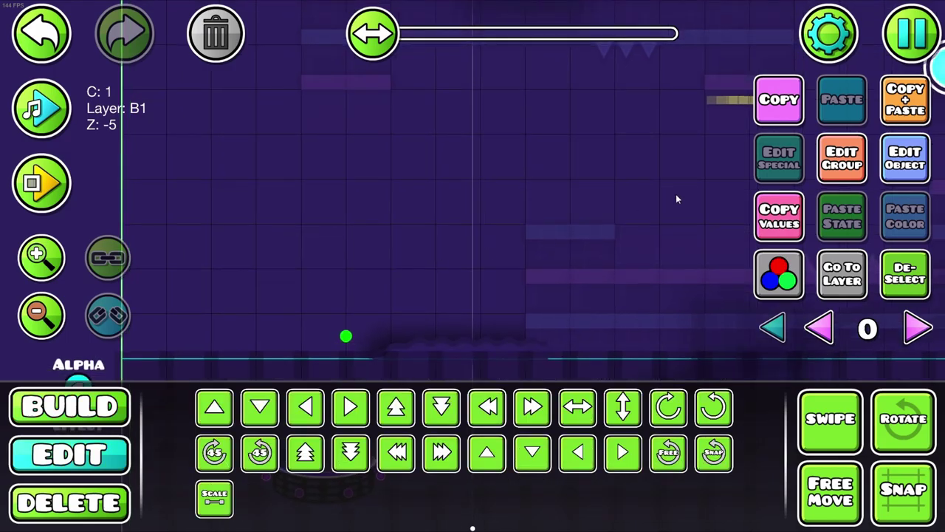
{"action": "left_click", "coordinate": [842, 158]}
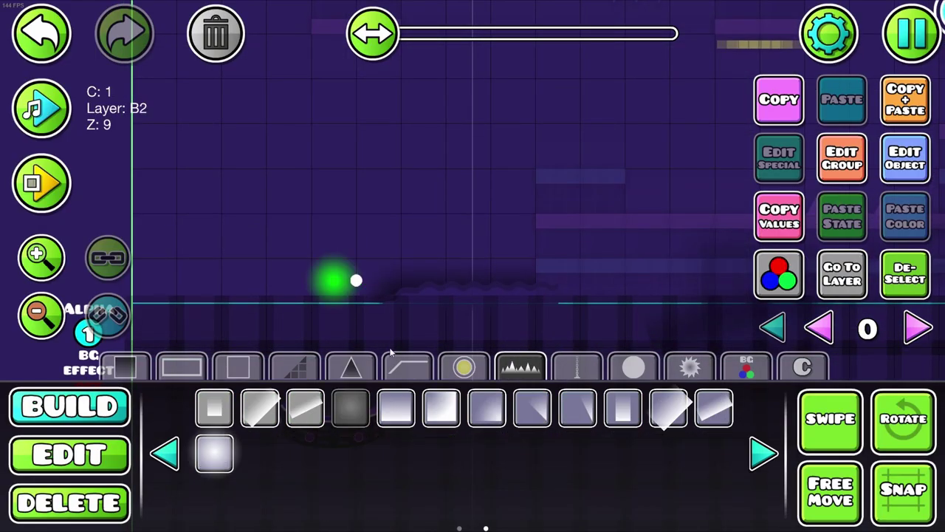
{"action": "key", "text": "2"}
{"action": "left_click", "coordinate": [378, 270]}
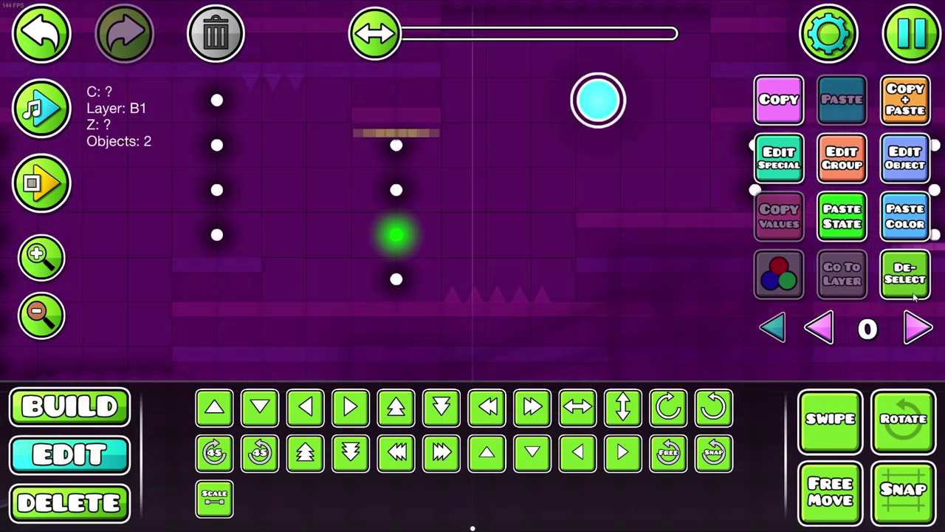
- Select all the white dots across the columns and scale them down
{"action": "left_click", "coordinate": [905, 274]}
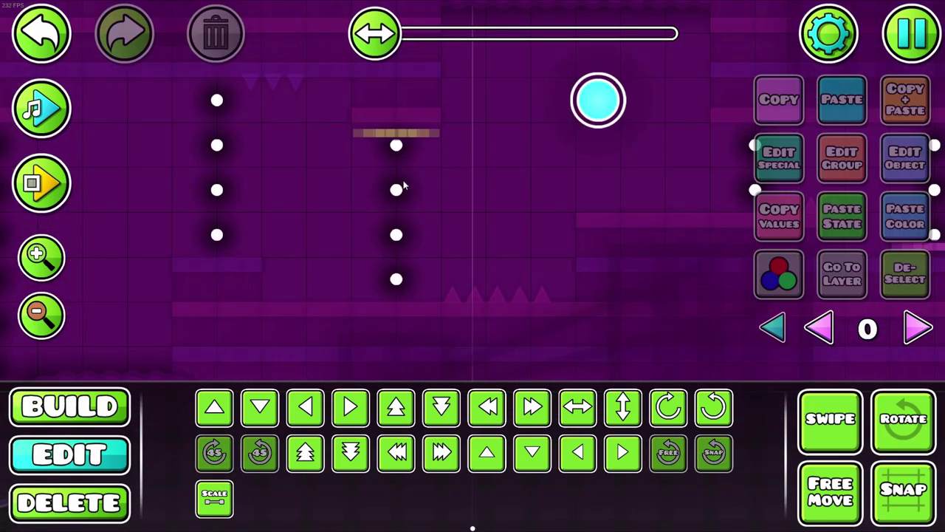
{"action": "left_click", "coordinate": [396, 235]}
{"action": "key", "text": "Tab"}
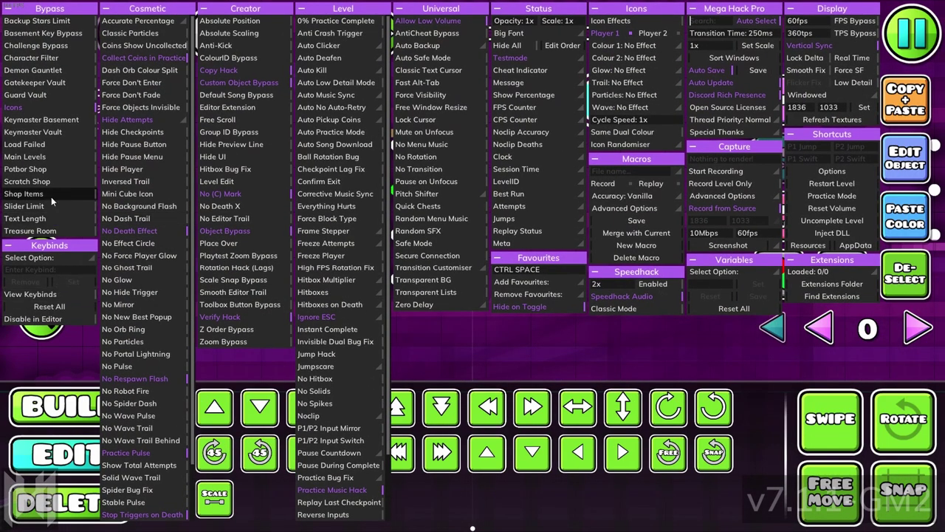
{"action": "key", "text": "Tab"}
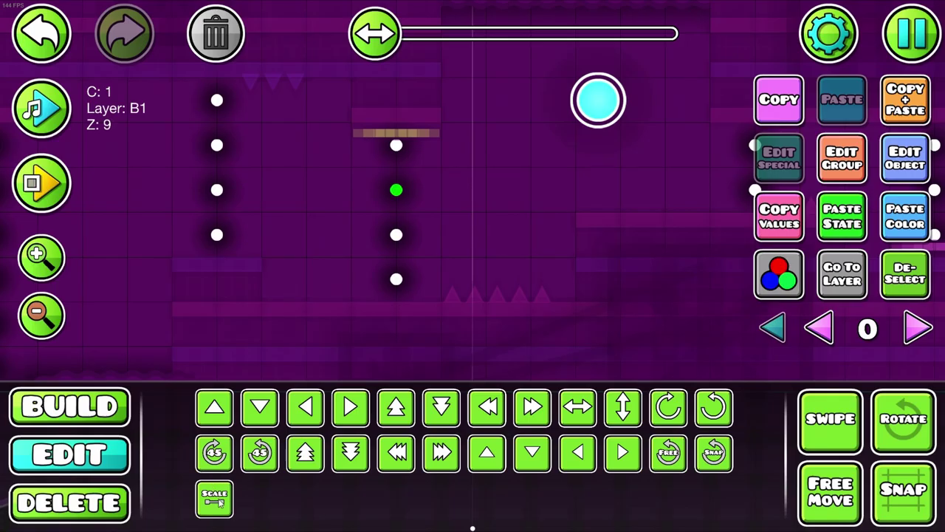
{"action": "key", "text": "Escape"}
{"action": "left_click", "coordinate": [474, 147]}
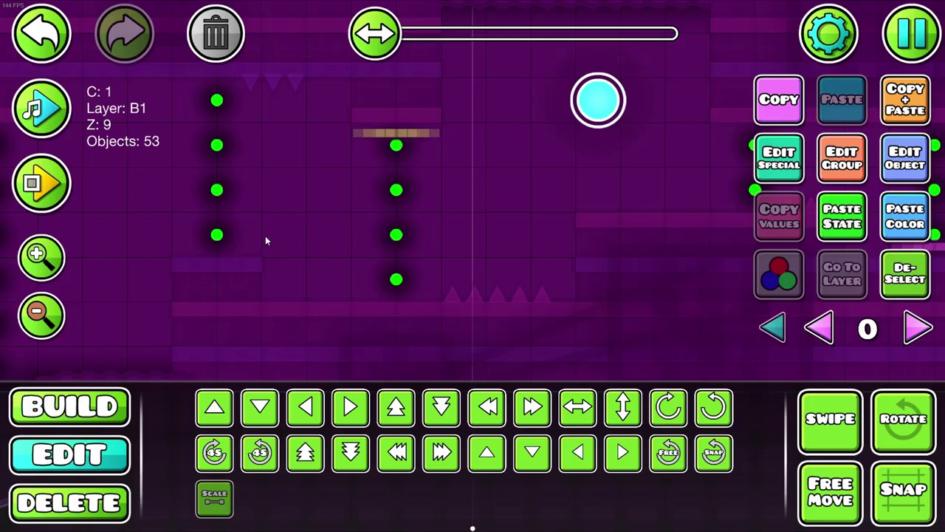
{"action": "left_click_drag", "start_coordinate": [267, 241], "coordinate": [173, 281]}
{"action": "left_click", "coordinate": [214, 499]}
{"action": "left_click_drag", "start_coordinate": [519, 235], "coordinate": [350, 235]}
- Shrink the colour channel 13 glows with Z order 8 behind the dot columns
{"action": "key", "text": "3"}
{"action": "key", "text": "2"}
{"action": "key", "text": "3"}
{"action": "key", "text": "2"}
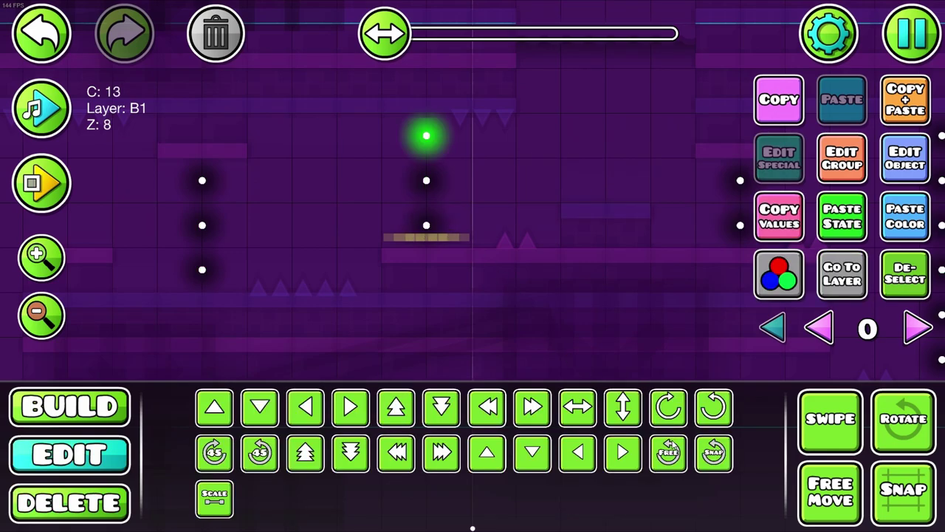
{"action": "key", "text": "Escape"}
{"action": "left_click", "coordinate": [388, 130]}
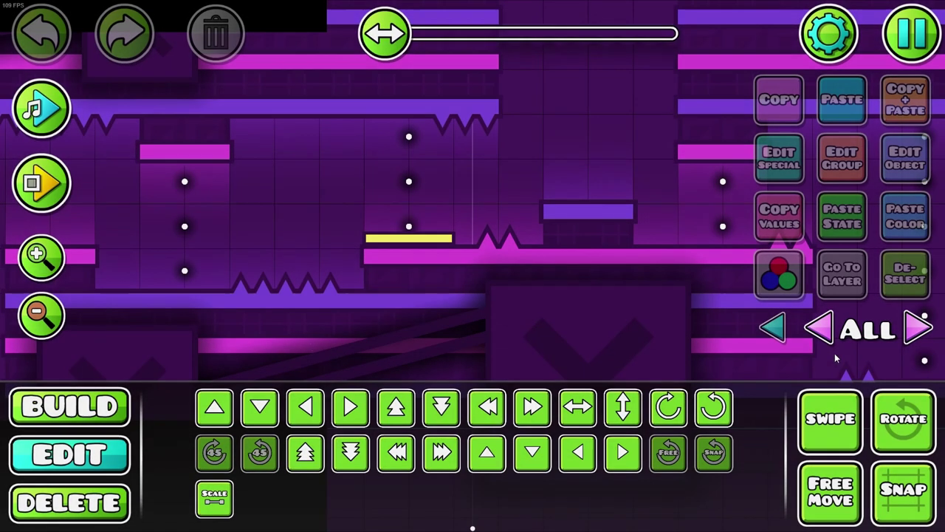
- Build a white star-shaped gear decoration in the open gap above the small slab on editor layer 0
{"action": "key", "text": "Escape"}
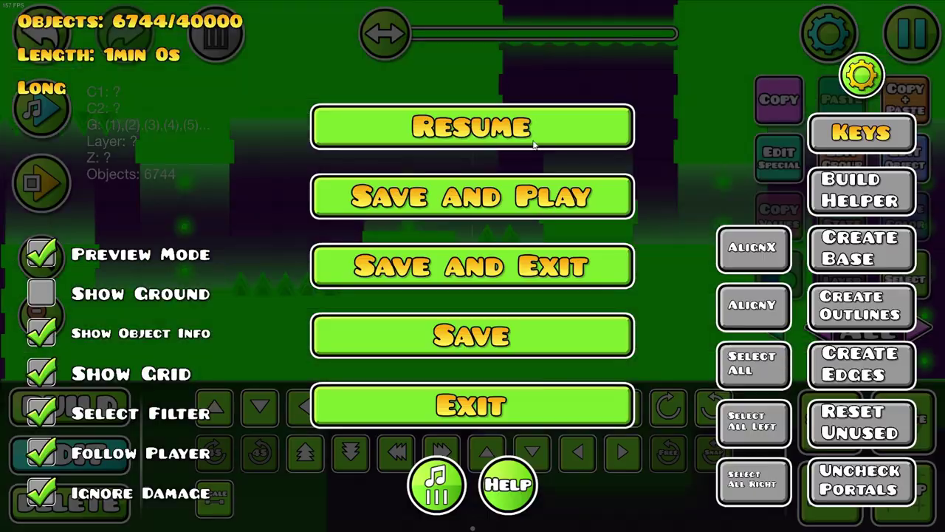
{"action": "key", "text": "Escape"}
{"action": "left_click", "coordinate": [861, 171]}
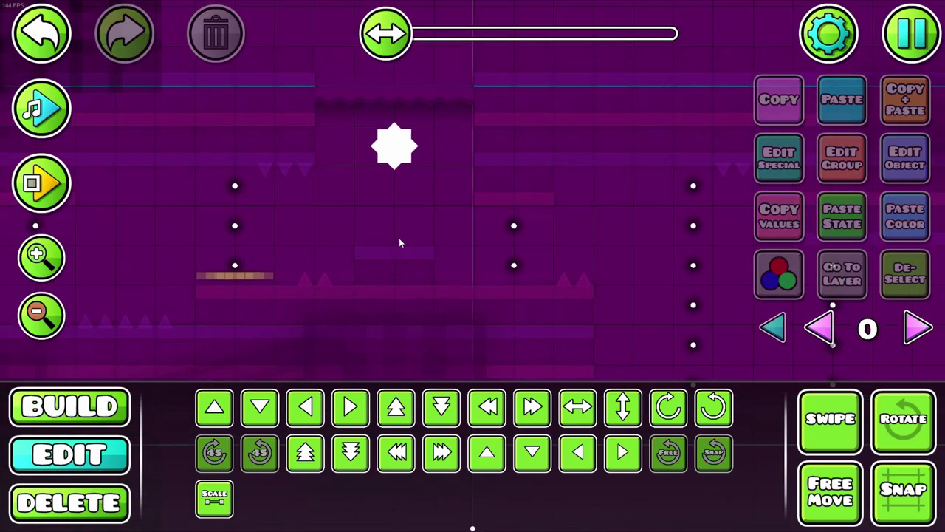
{"action": "left_click", "coordinate": [388, 150]}
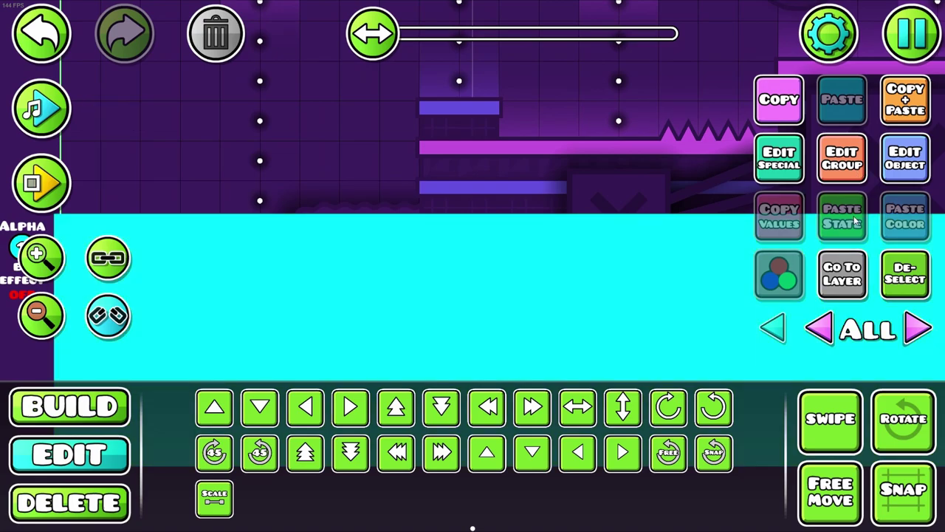
- Isolate editor layer 9 with the solid ground fill and hide the object link controls in the editor options
{"action": "left_click", "coordinate": [843, 273]}
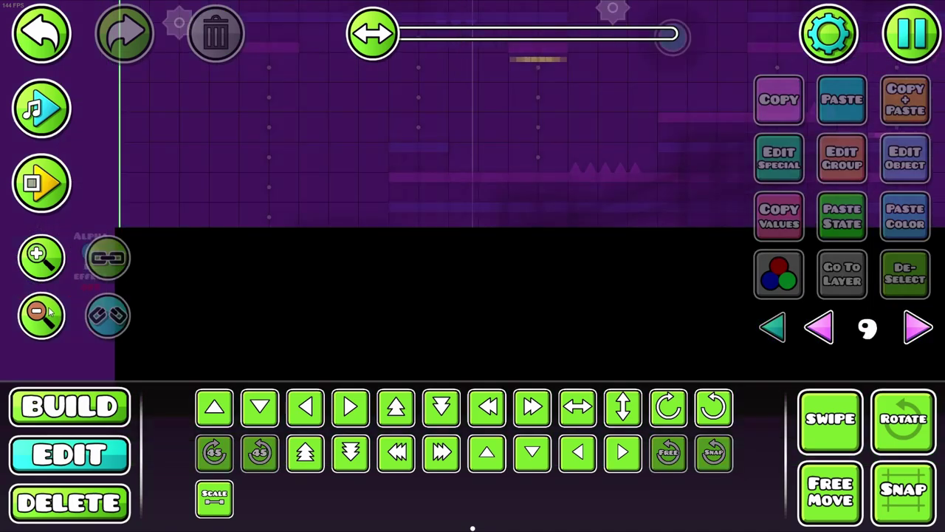
{"action": "key", "text": "Escape"}
{"action": "left_click", "coordinate": [862, 76]}
{"action": "key", "text": "Escape"}
{"action": "left_click", "coordinate": [382, 126]}
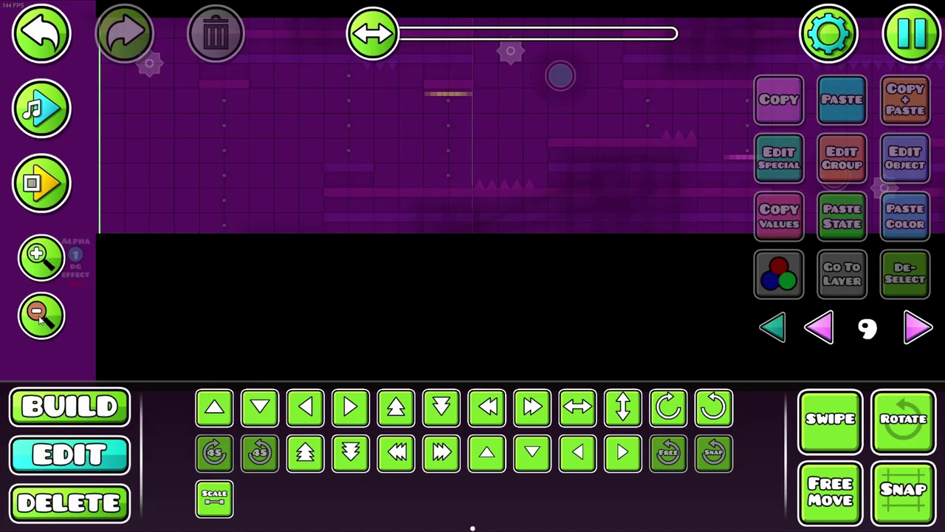
- Show all editor layers and extend the slabs, spikes and X-marked squares past the magenta dash orb
{"action": "left_click", "coordinate": [773, 328]}
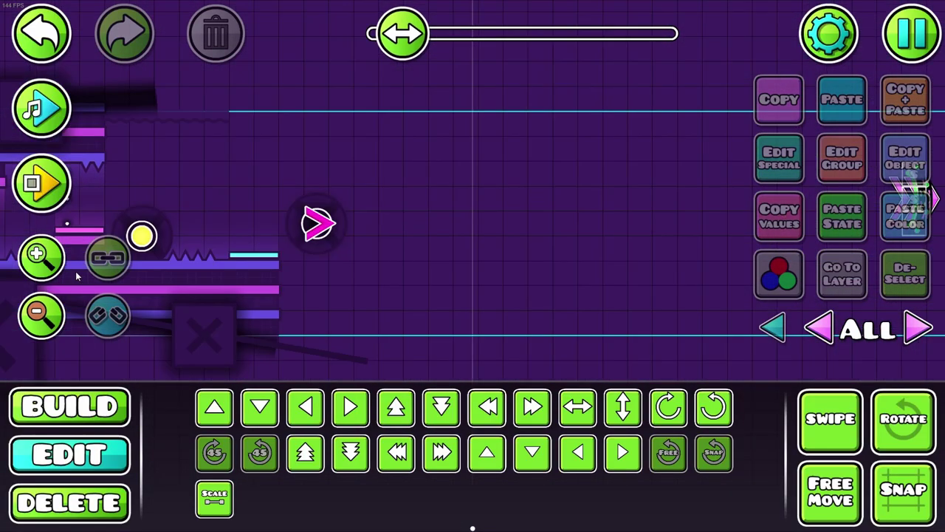
{"action": "scroll", "coordinate": [343, 243], "scroll_direction": "down", "scroll_amount": 1}
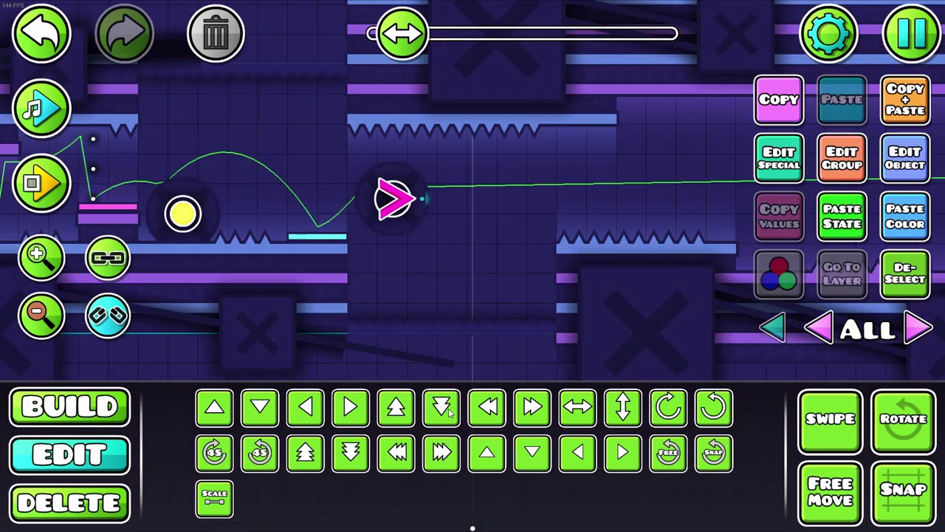
{"action": "scroll", "coordinate": [278, 285], "scroll_direction": "right", "scroll_amount": 10}
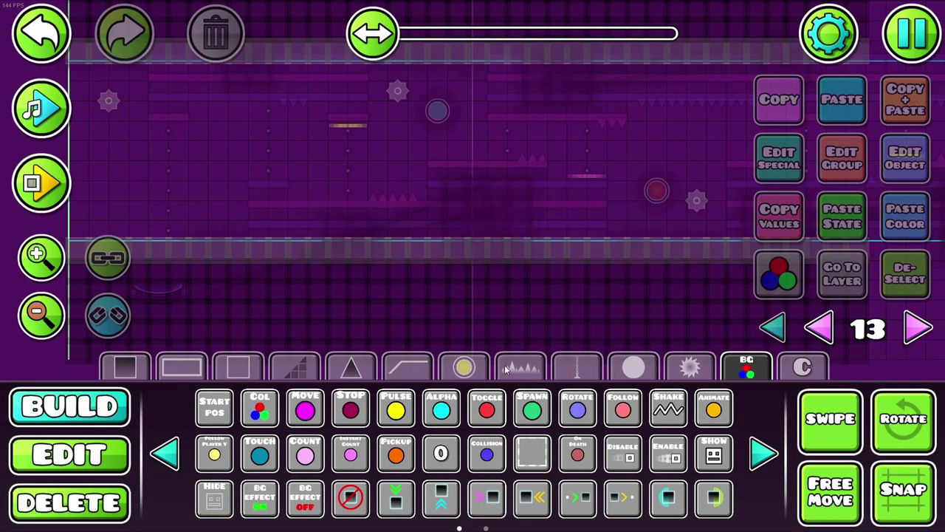
- Build a range of mountain silhouettes from slopes and solid blocks on editor layer 13, layer B4, and open their group settings
{"action": "left_click", "coordinate": [296, 369]}
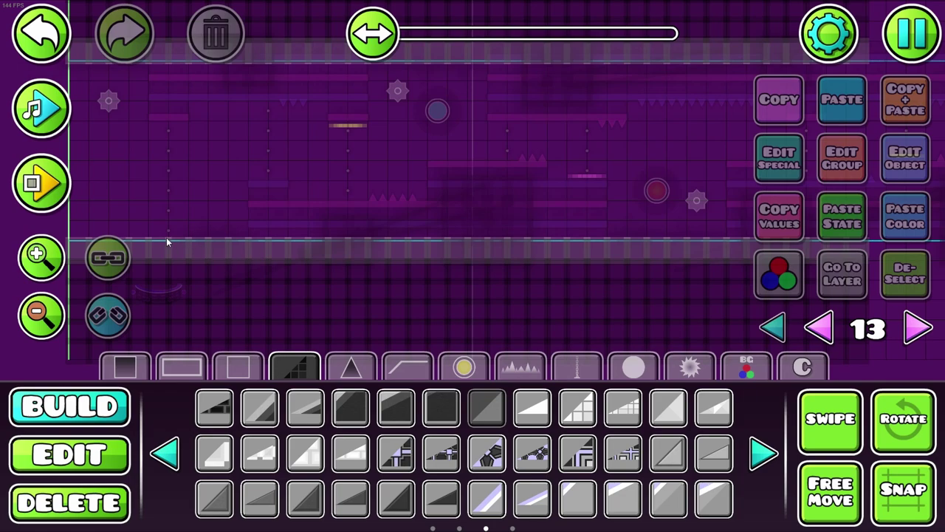
{"action": "left_click_drag", "start_coordinate": [167, 241], "coordinate": [260, 136]}
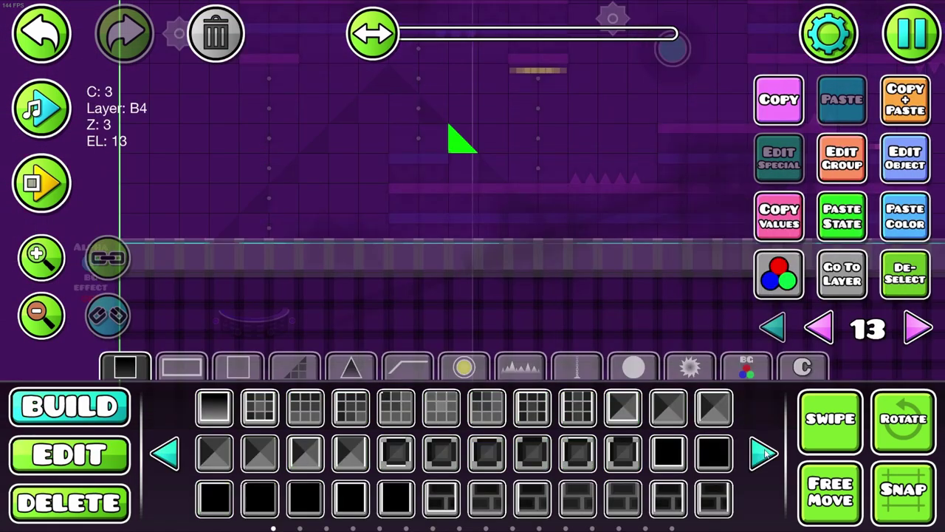
{"action": "left_click", "coordinate": [764, 453]}
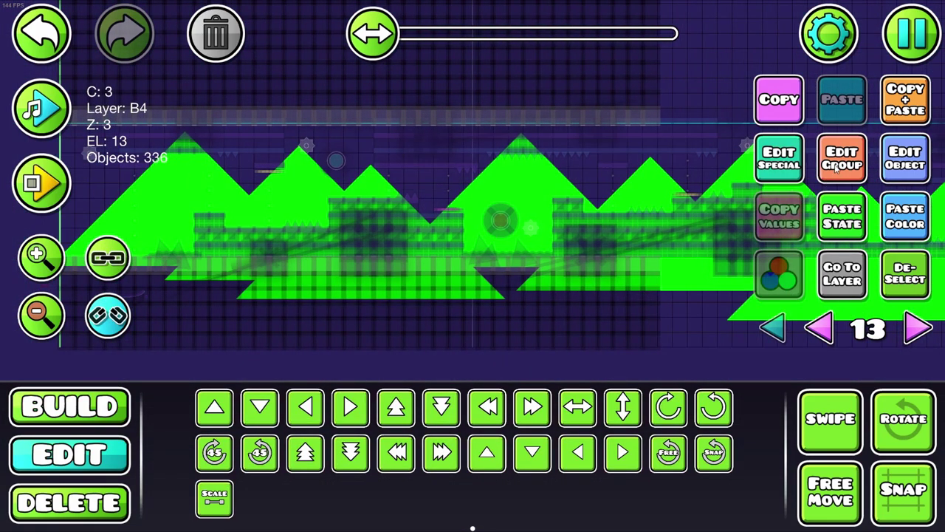
{"action": "left_click", "coordinate": [837, 167]}
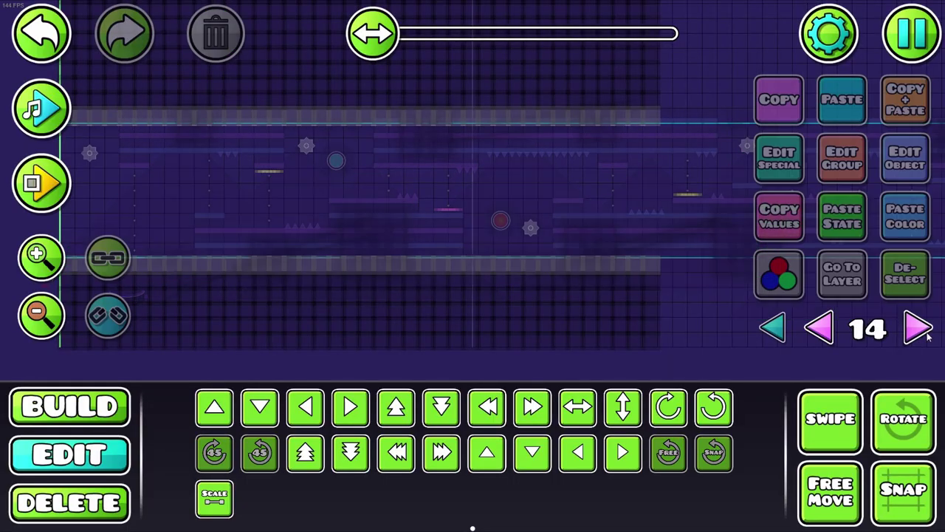
- Build two tall dark pillars with flared ends and three horizontal bars beside them on editor layer 14
{"action": "key", "text": "1"}
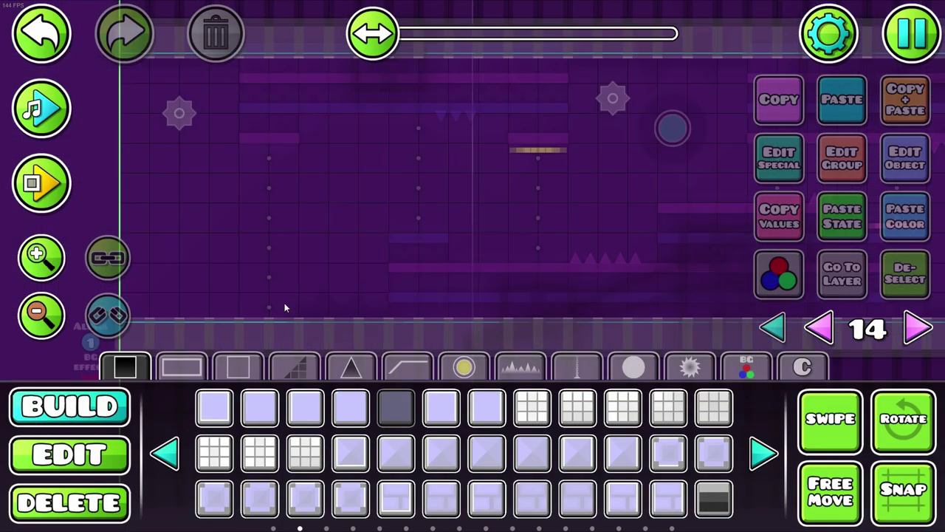
{"action": "left_click_drag", "start_coordinate": [285, 307], "coordinate": [280, 71]}
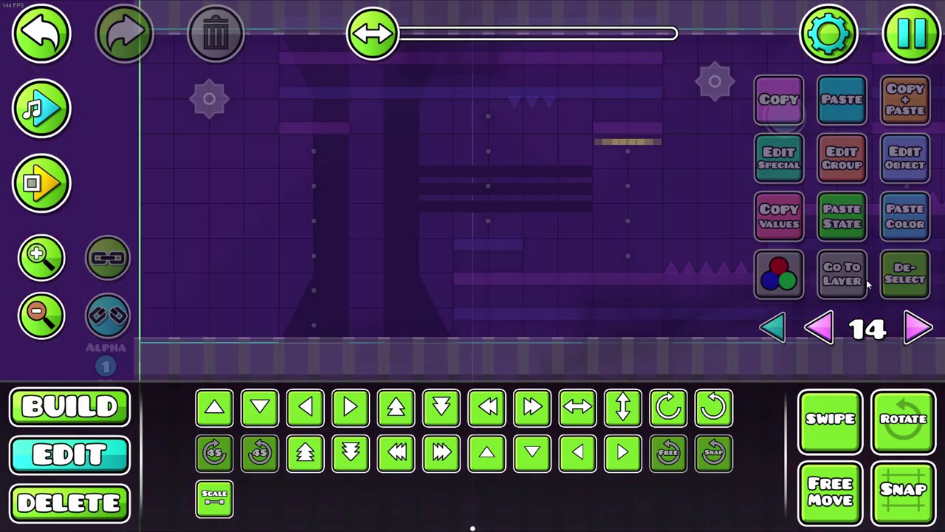
- Place a Move trigger at the level start targeting group 15 with Move X set to -140
{"action": "left_click", "coordinate": [384, 220]}
{"action": "key", "text": "1"}
{"action": "left_click", "coordinate": [633, 367]}
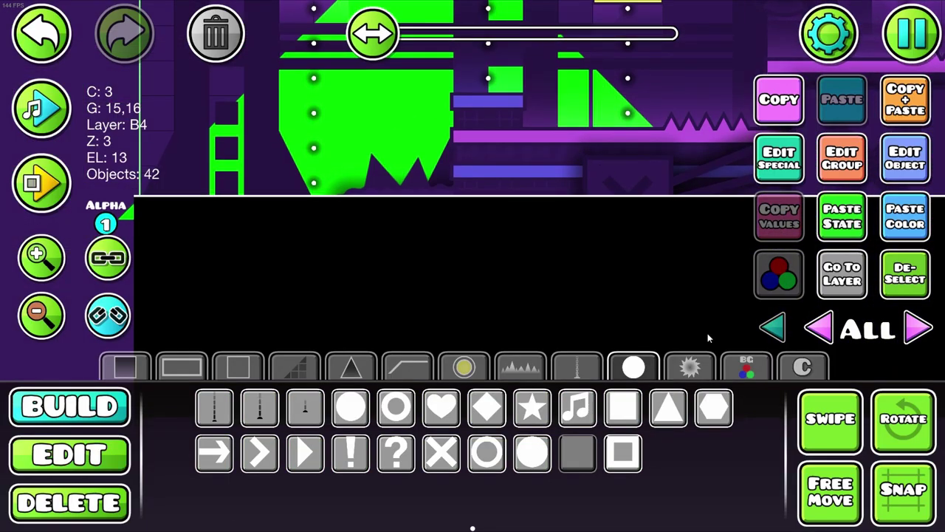
{"action": "left_click", "coordinate": [747, 367]}
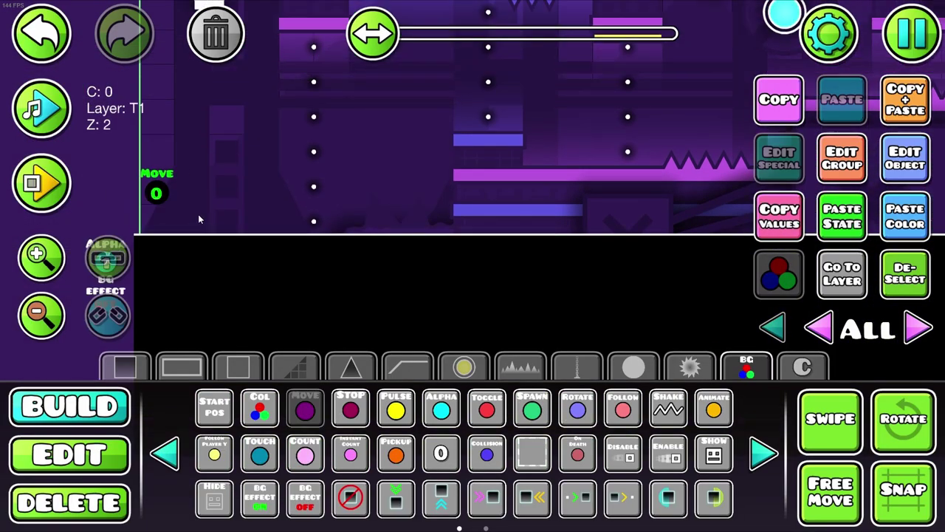
{"action": "left_click_drag", "start_coordinate": [198, 219], "coordinate": [216, 281]}
{"action": "left_click", "coordinate": [903, 161]}
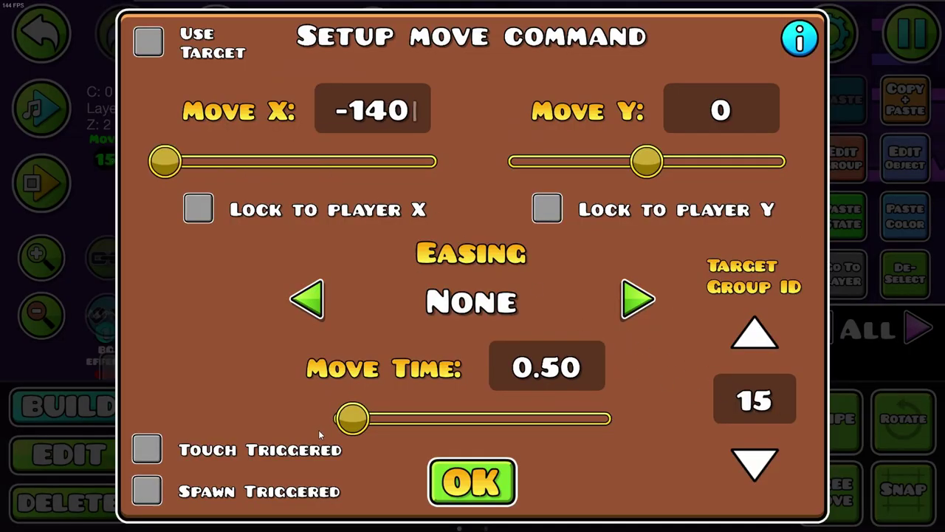
{"action": "key", "text": "Escape"}
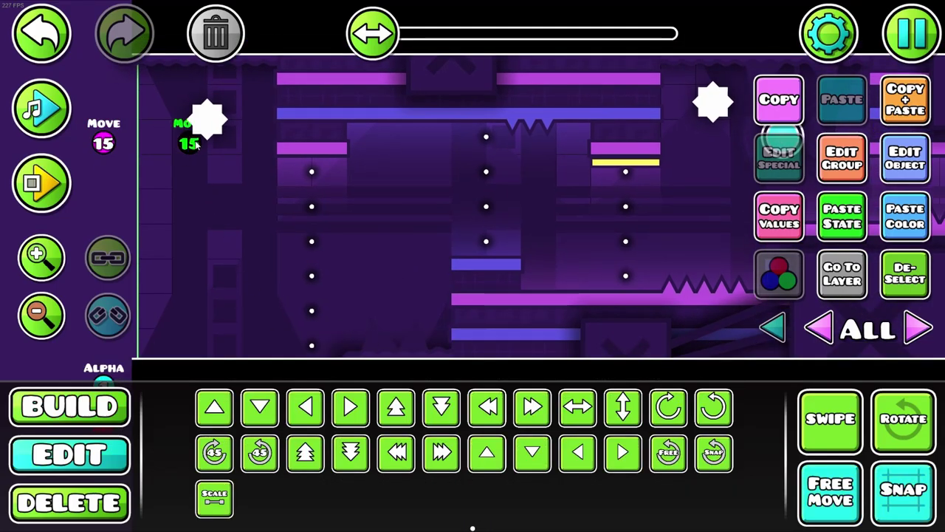
- Add a second Move trigger for group 15 beside the first and move the pair to the other start triggers
{"action": "left_click", "coordinate": [903, 161]}
{"action": "key", "text": "Escape"}
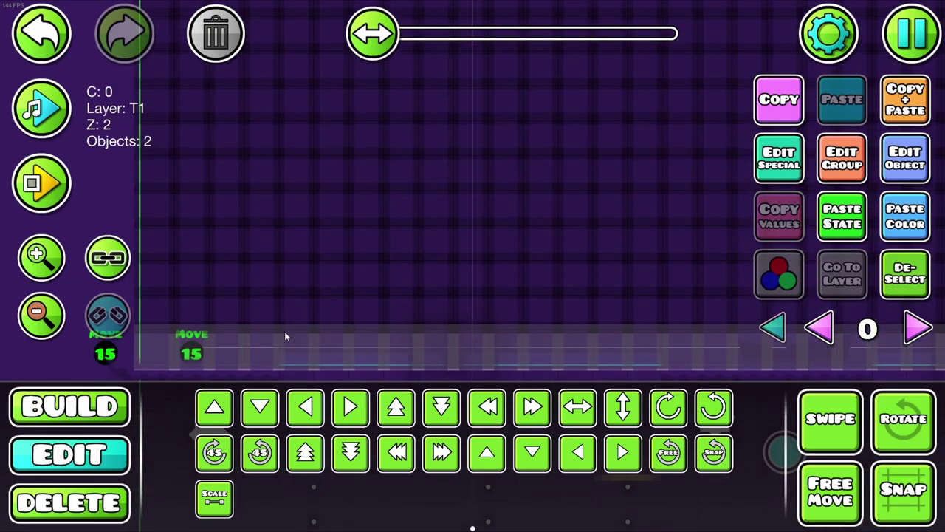
{"action": "left_click_drag", "start_coordinate": [285, 333], "coordinate": [177, 81]}
- Set up Move triggers for group 16 with move time 9999 and for group 17 with Move X -999 and move time 44
{"action": "left_click", "coordinate": [903, 167]}
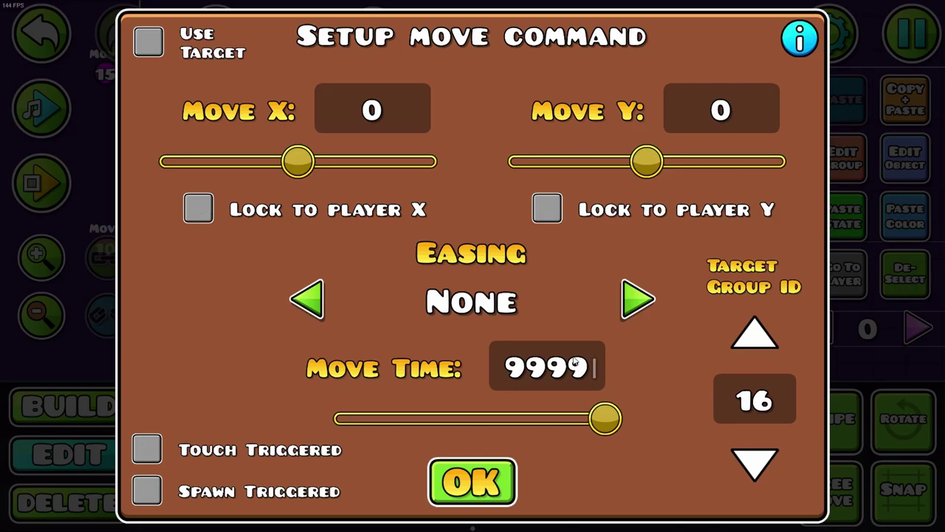
{"action": "key", "text": "Escape"}
{"action": "left_click", "coordinate": [906, 158]}
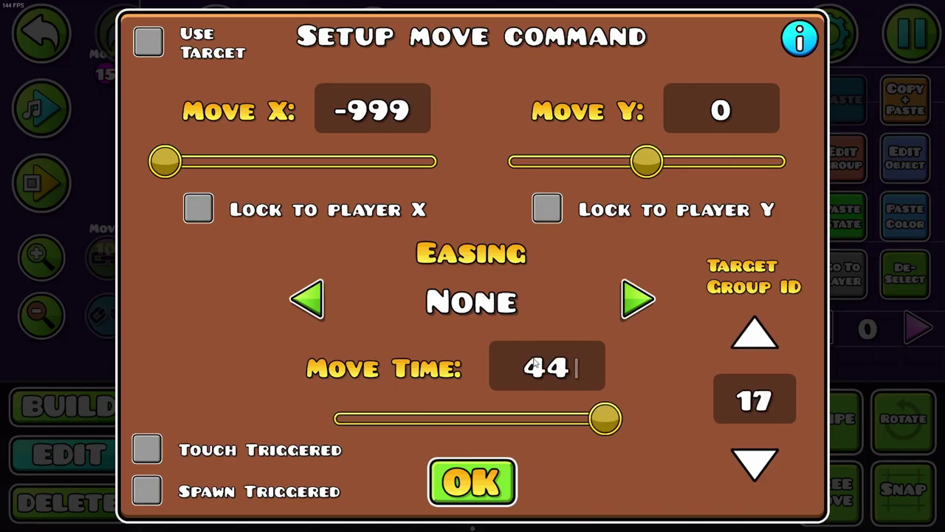
{"action": "key", "text": "Escape"}
- Save and playtest the level to check the movement of the background mountains and pillars
{"action": "left_click", "coordinate": [485, 211]}
{"action": "key", "text": "Escape"}
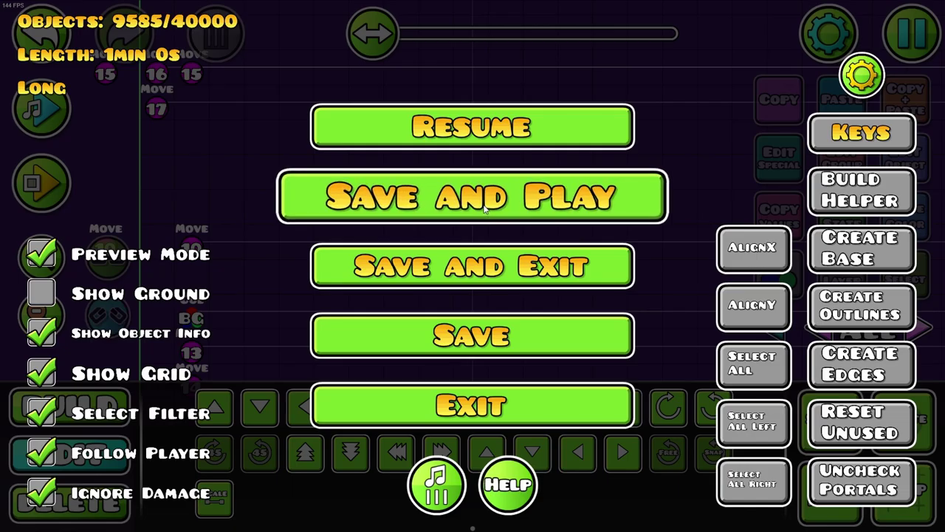
{"action": "left_click", "coordinate": [485, 211]}
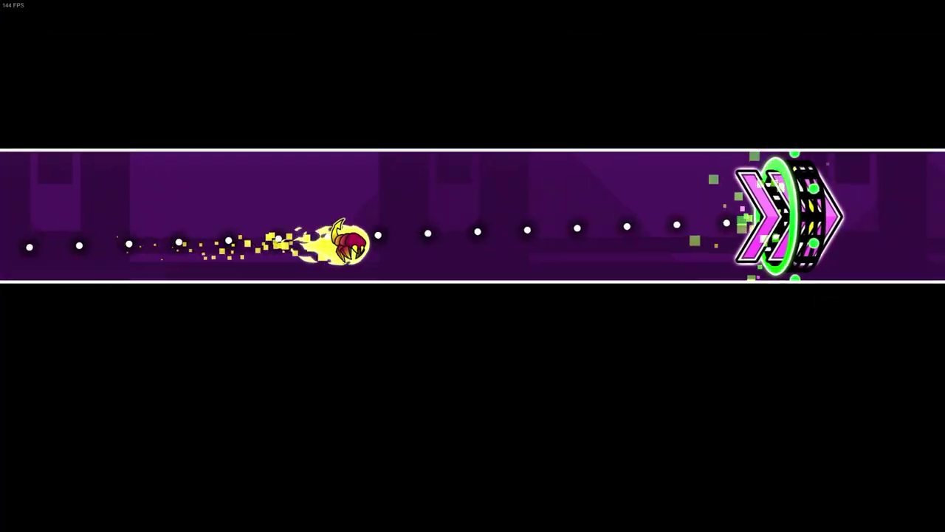
{"action": "key", "text": "Escape"}
- Select the pillar objects on editor layer 14 and adjust the HSV of their channel 3 detail color
{"action": "left_click", "coordinate": [200, 313]}
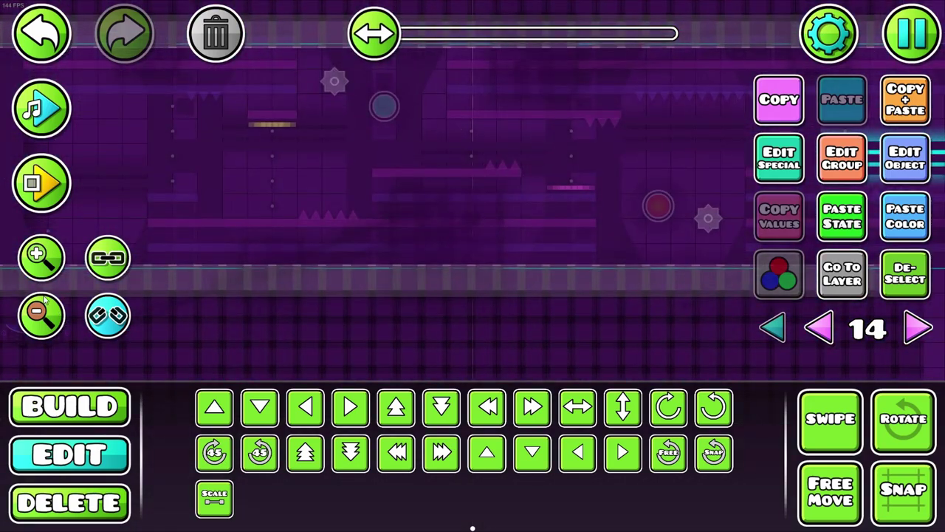
{"action": "key", "text": "Tab"}
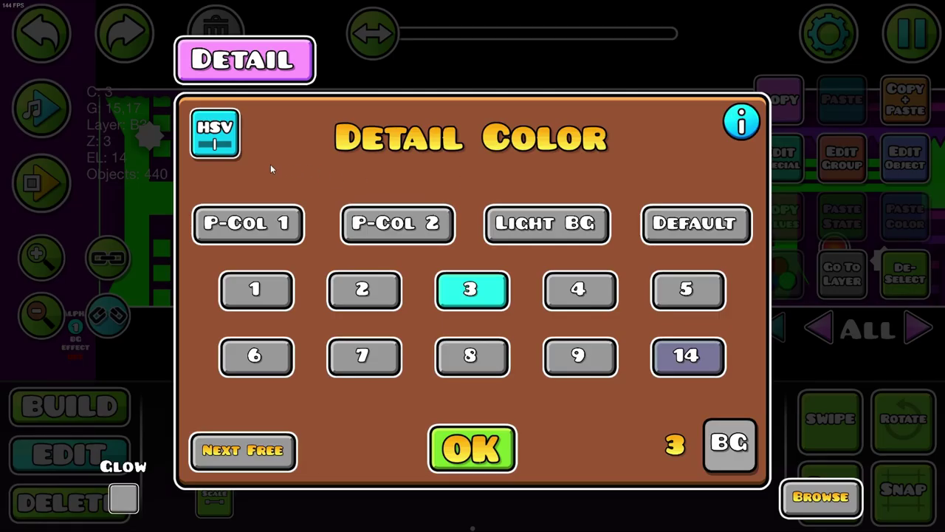
{"action": "left_click", "coordinate": [215, 133]}
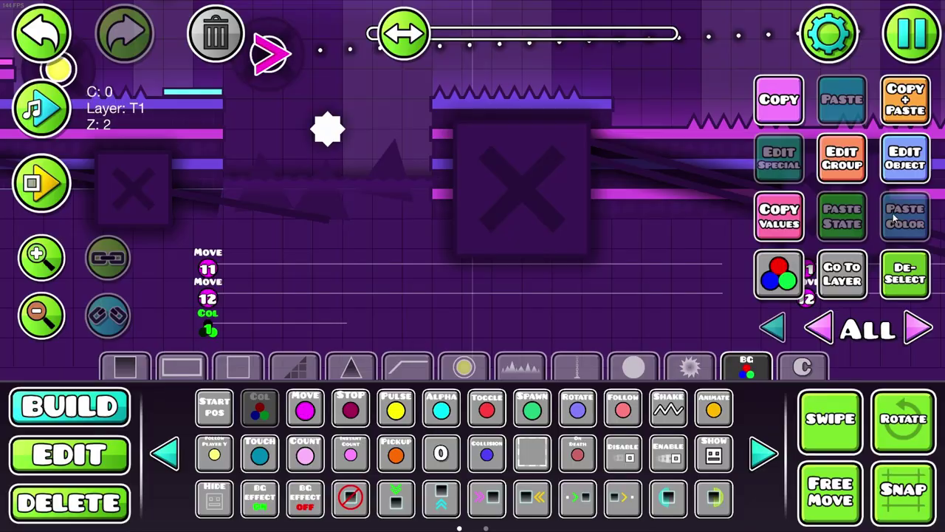
- Set up the Color trigger below the Move 11 and 12 triggers to turn the background magenta-purple
{"action": "left_click", "coordinate": [905, 158]}
{"action": "left_click", "coordinate": [808, 367]}
{"action": "left_click", "coordinate": [300, 247]}
{"action": "left_click", "coordinate": [473, 411]}
{"action": "left_click", "coordinate": [471, 477]}
{"action": "left_click", "coordinate": [916, 177]}
{"action": "left_click", "coordinate": [473, 478]}
{"action": "left_click_drag", "start_coordinate": [517, 311], "coordinate": [310, 288]}
- Place a Toggle trigger in the section after the large X-marked block and set up its group
{"action": "left_click", "coordinate": [305, 410]}
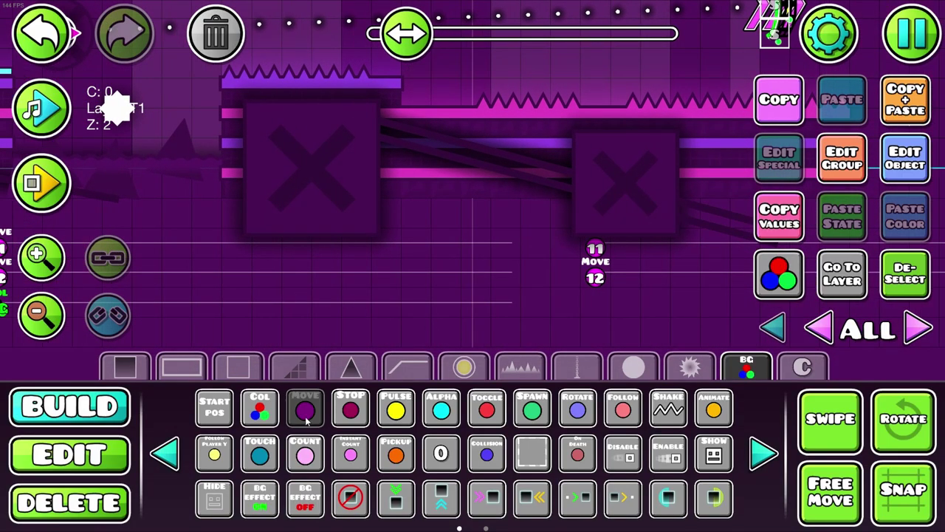
{"action": "left_click", "coordinate": [905, 158]}
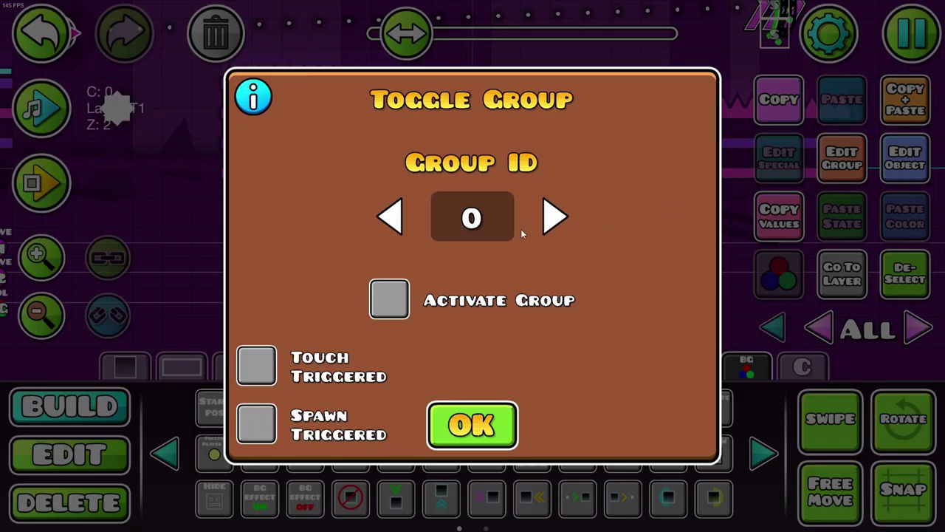
{"action": "key", "text": "Escape"}
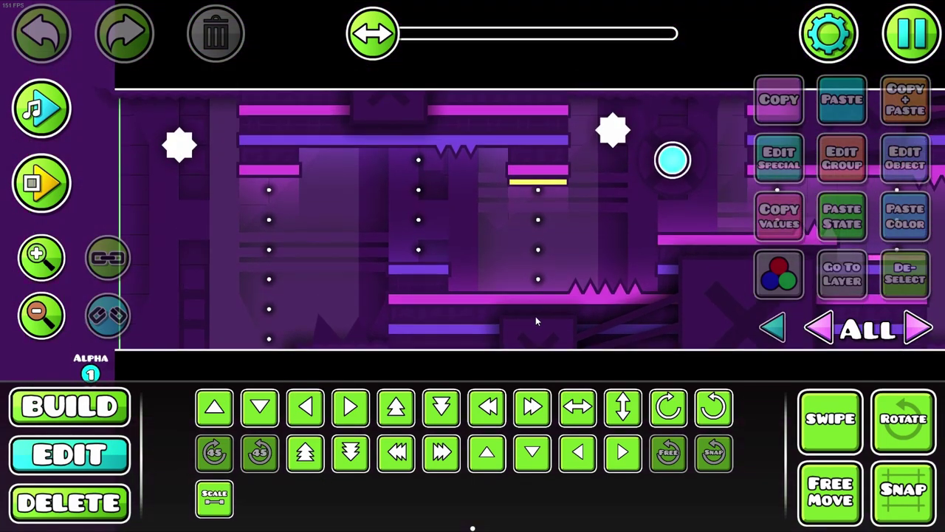
- Arrange the large overlay blocks on editor layer 20 and place an Alpha trigger at the level start targeting group 18
{"action": "left_click_drag", "start_coordinate": [535, 316], "coordinate": [459, 269]}
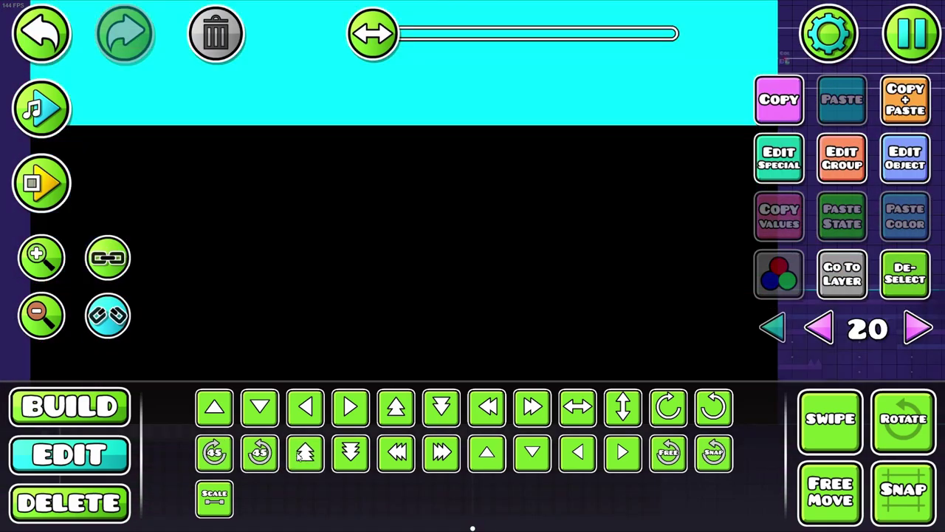
{"action": "left_click_drag", "start_coordinate": [300, 455], "coordinate": [375, 414]}
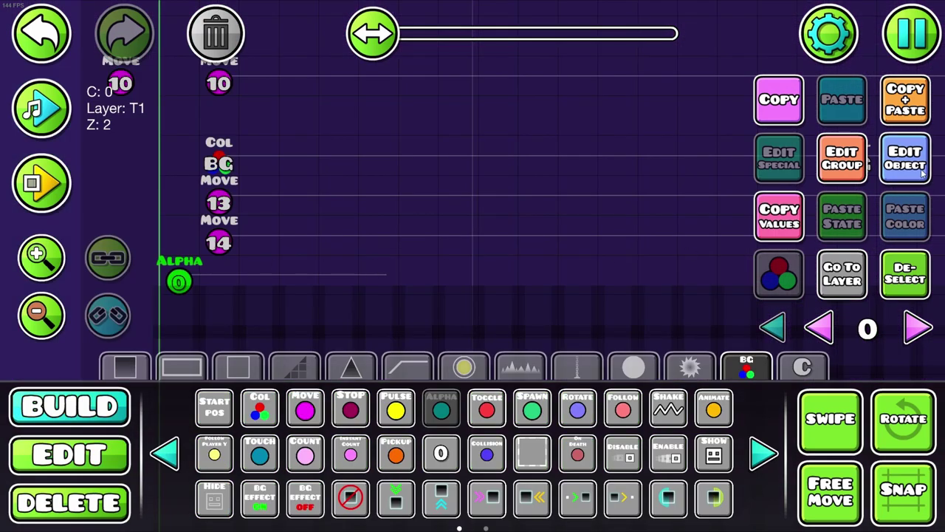
{"action": "left_click", "coordinate": [923, 172]}
{"action": "left_click", "coordinate": [475, 193]}
{"action": "type", "text": "18"}
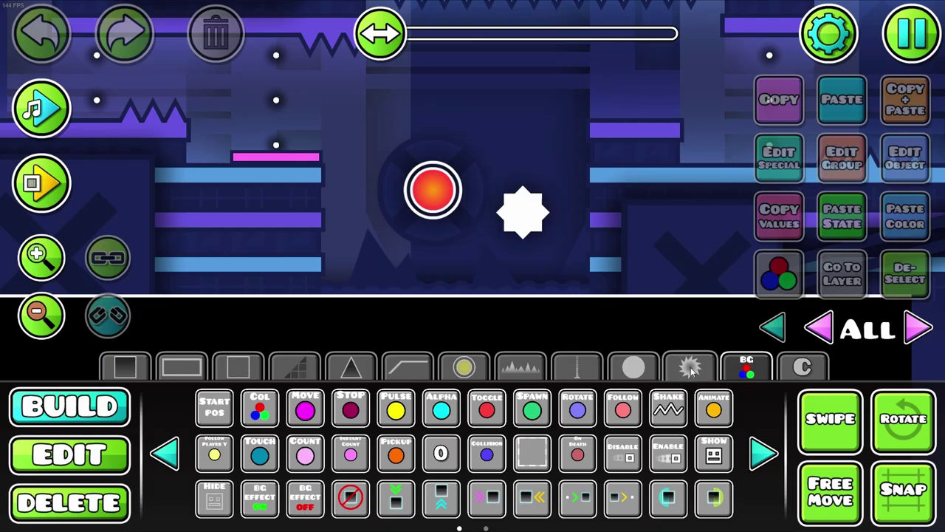
- Place a large gear behind the red orb on layer B1 and set its detail color
{"action": "left_click", "coordinate": [689, 367]}
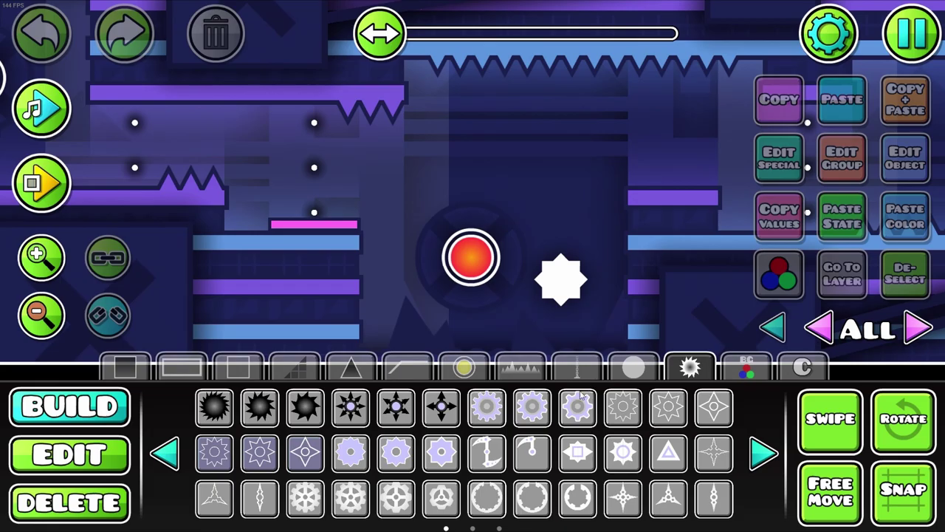
{"action": "left_click", "coordinate": [520, 368]}
{"action": "left_click_drag", "start_coordinate": [500, 292], "coordinate": [417, 258]}
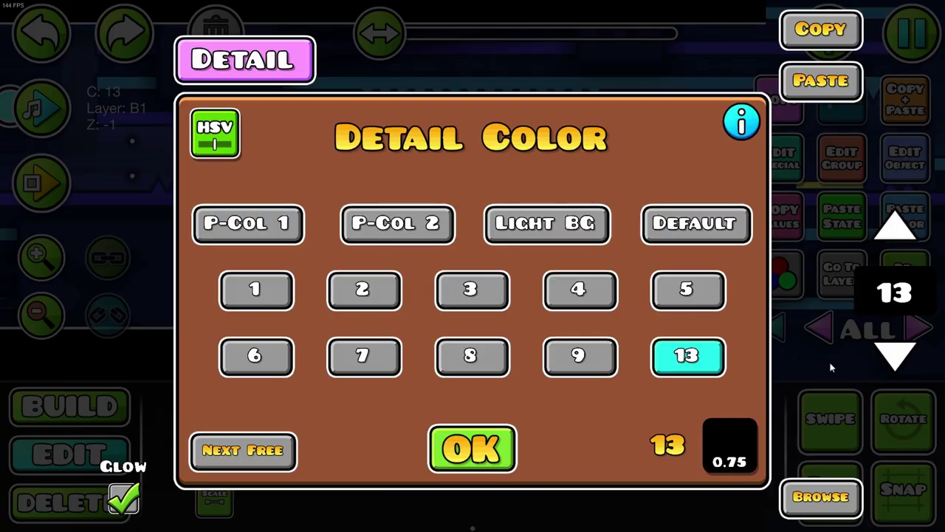
{"action": "left_click", "coordinate": [811, 500]}
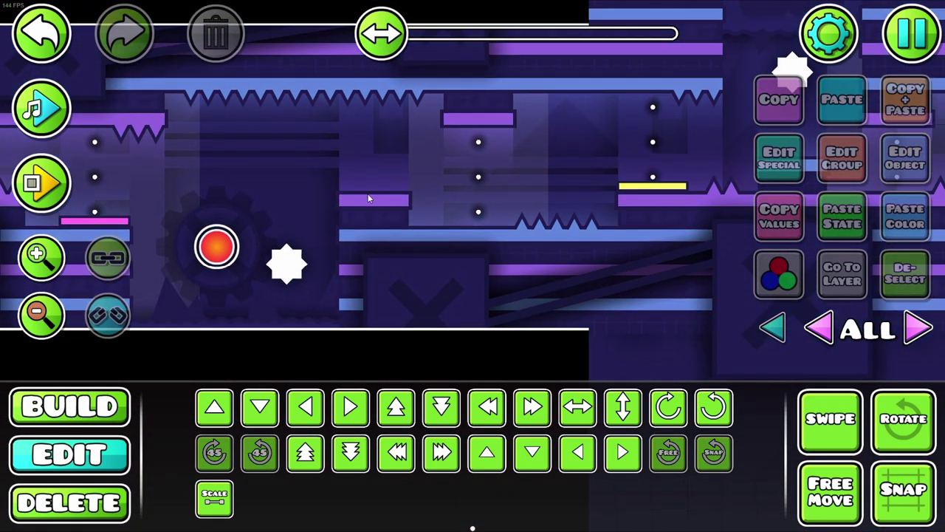
- Save and playtest the level from the start, jumping through the decorated sections up to the dash orb flight
{"action": "key", "text": "Escape"}
{"action": "left_click", "coordinate": [484, 205]}
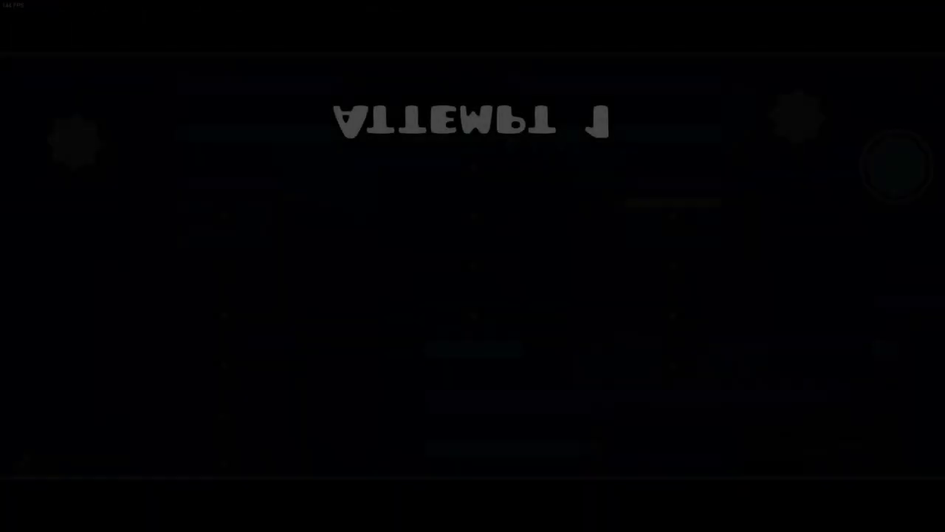
{"action": "key", "text": "space"}
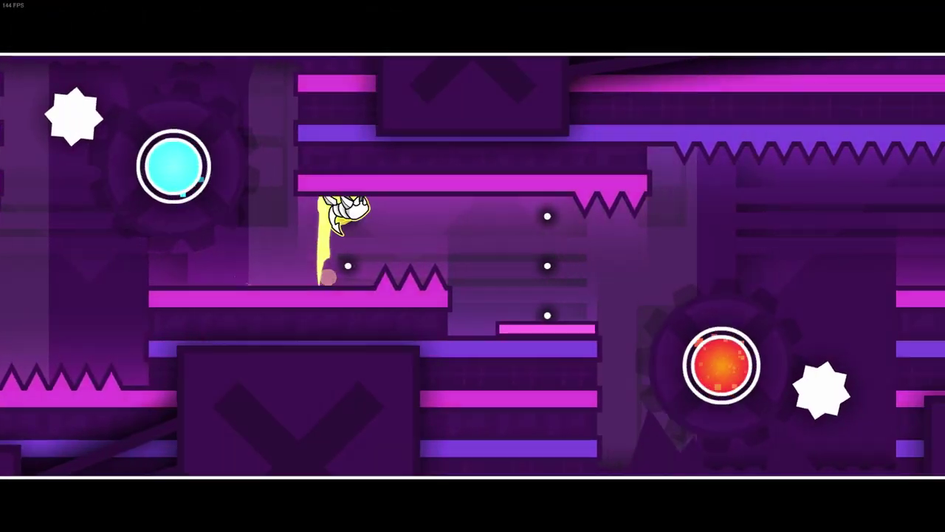
{"action": "key", "text": "space"}
{"action": "key", "text": "space"}
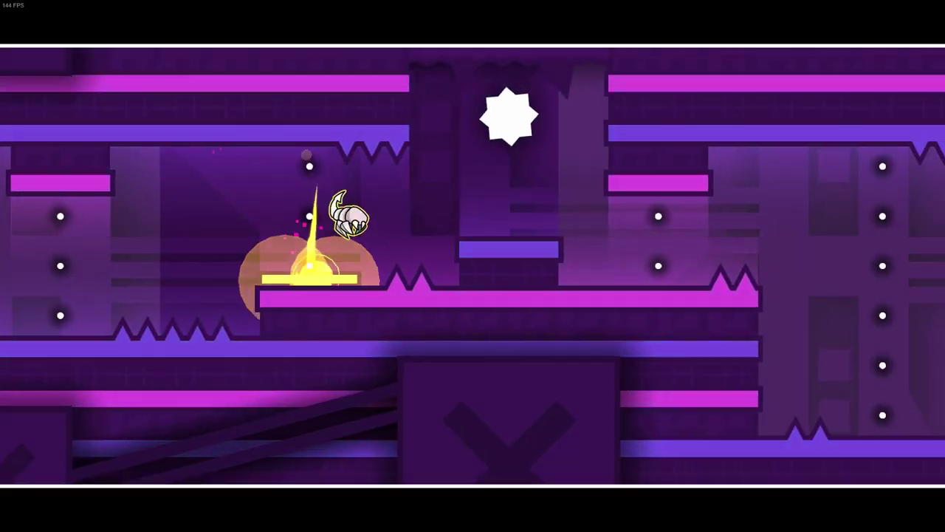
{"action": "key", "text": "space"}
{"action": "key", "text": "space"}
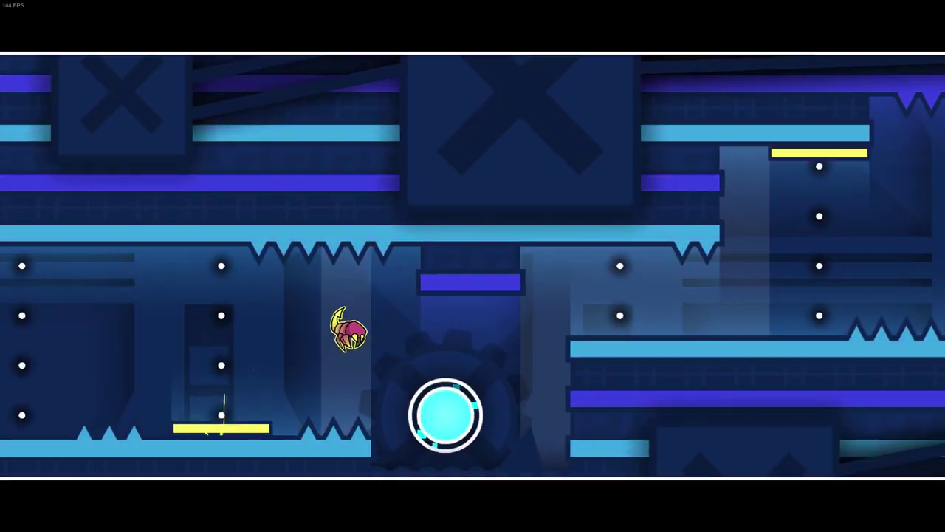
{"action": "key", "text": "space"}
{"action": "key", "text": "space"}
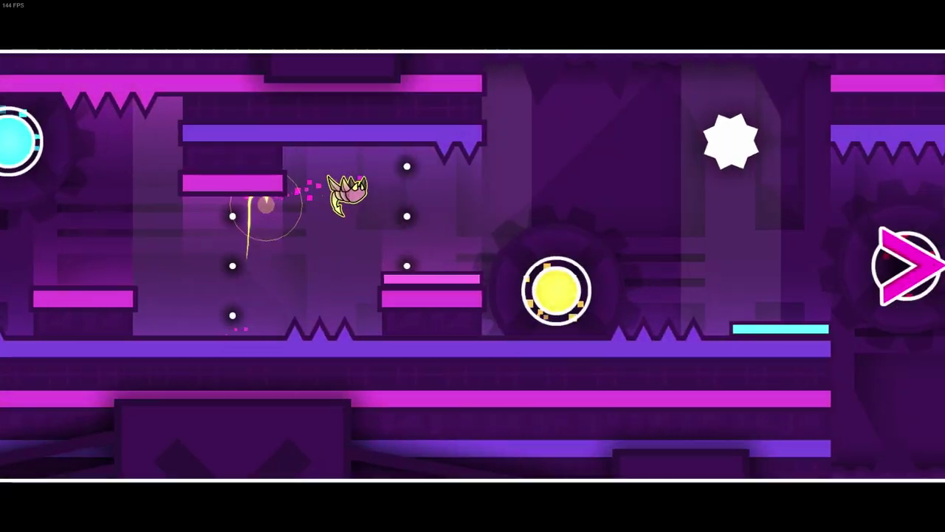
{"action": "key", "text": "space"}
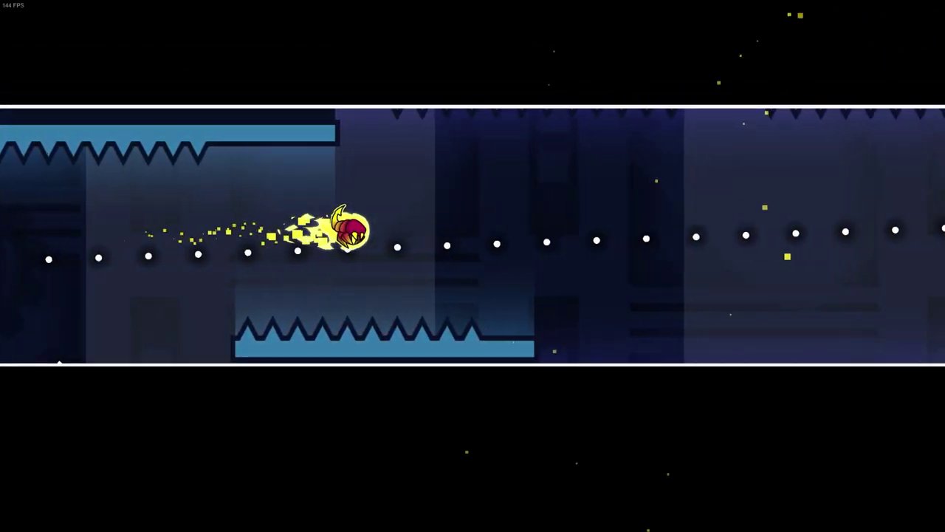